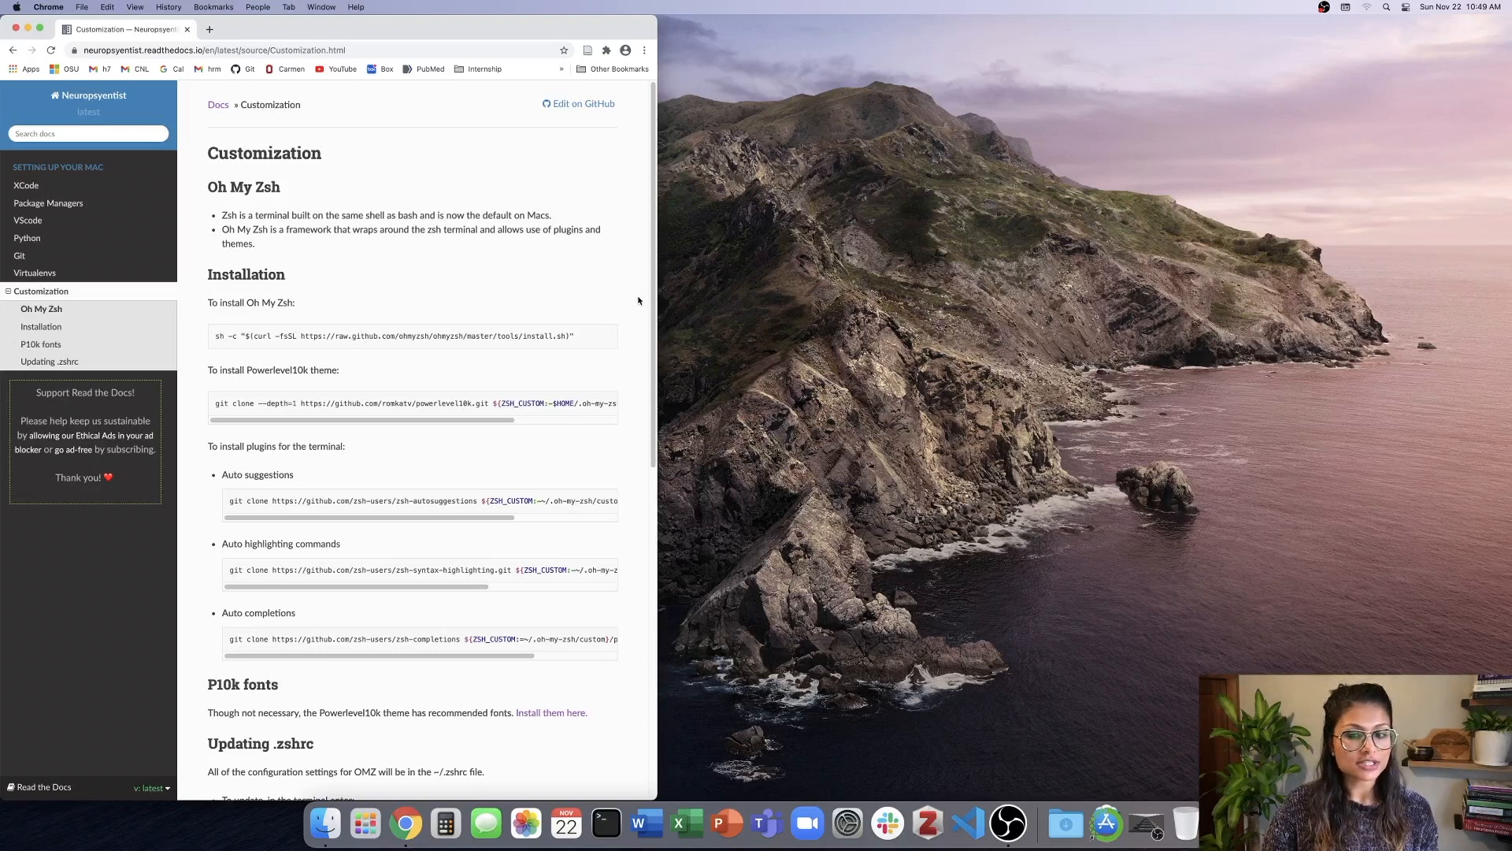
Open Visual Studio Code beside the browser and run the docs' Oh My Zsh install command in its terminal.
left_click(975, 823)
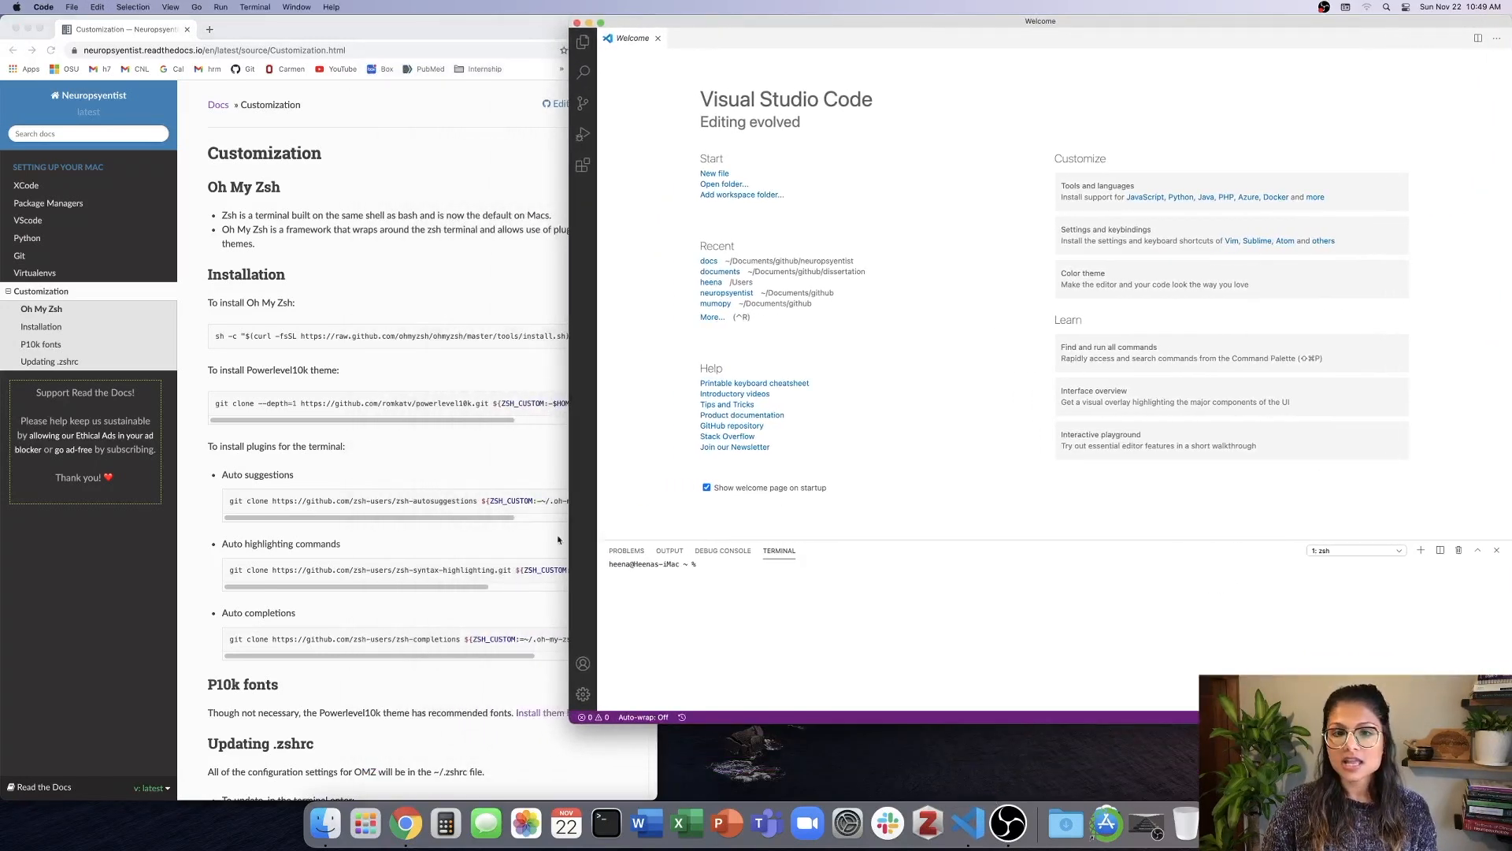
left_click_drag(569, 722, 661, 798)
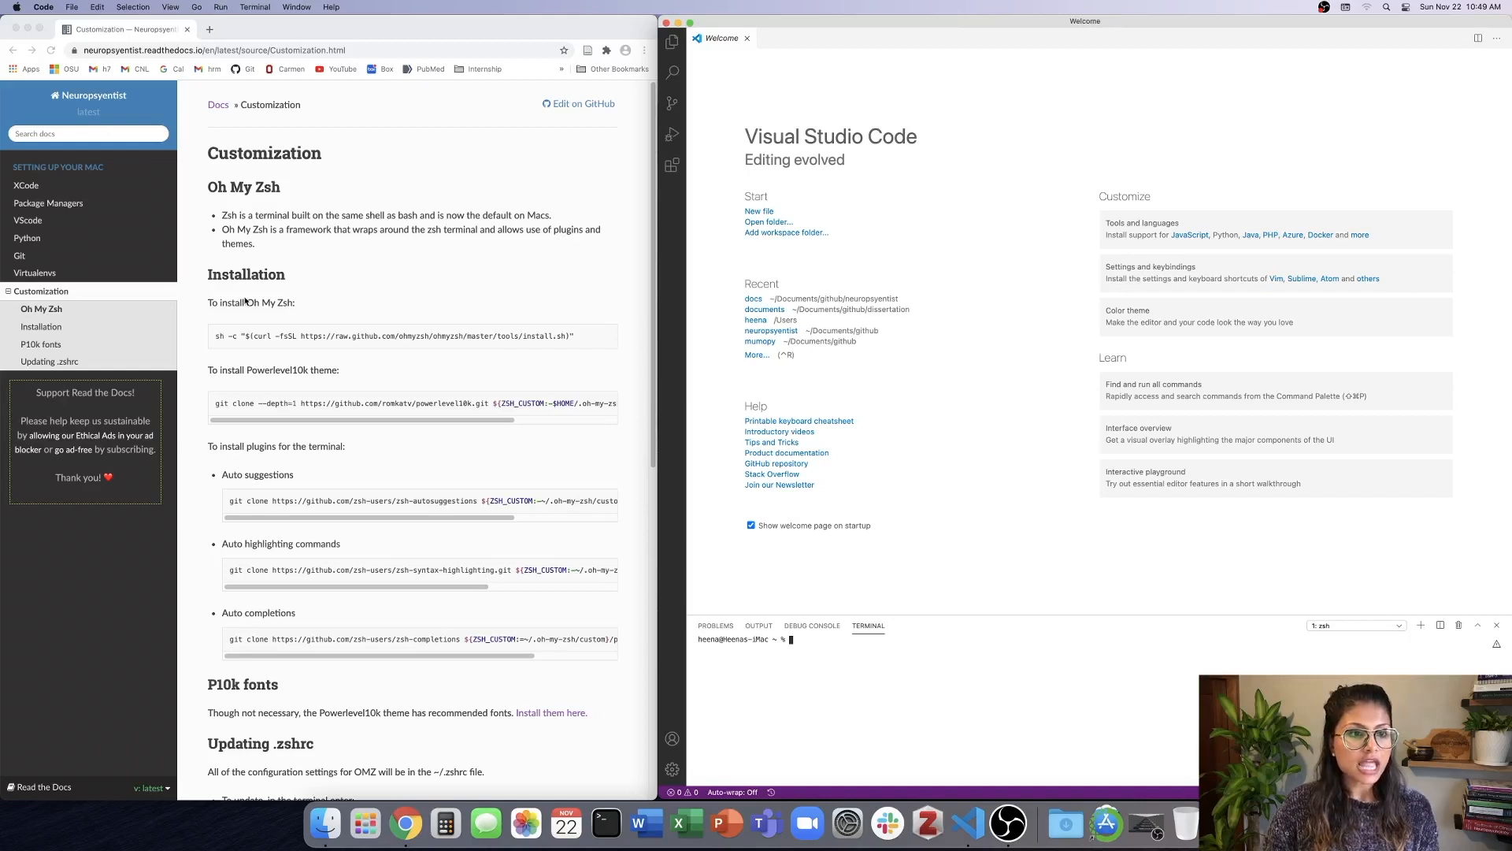
left_click(215, 340)
left_click_drag(215, 340, 599, 351)
key("super+c")
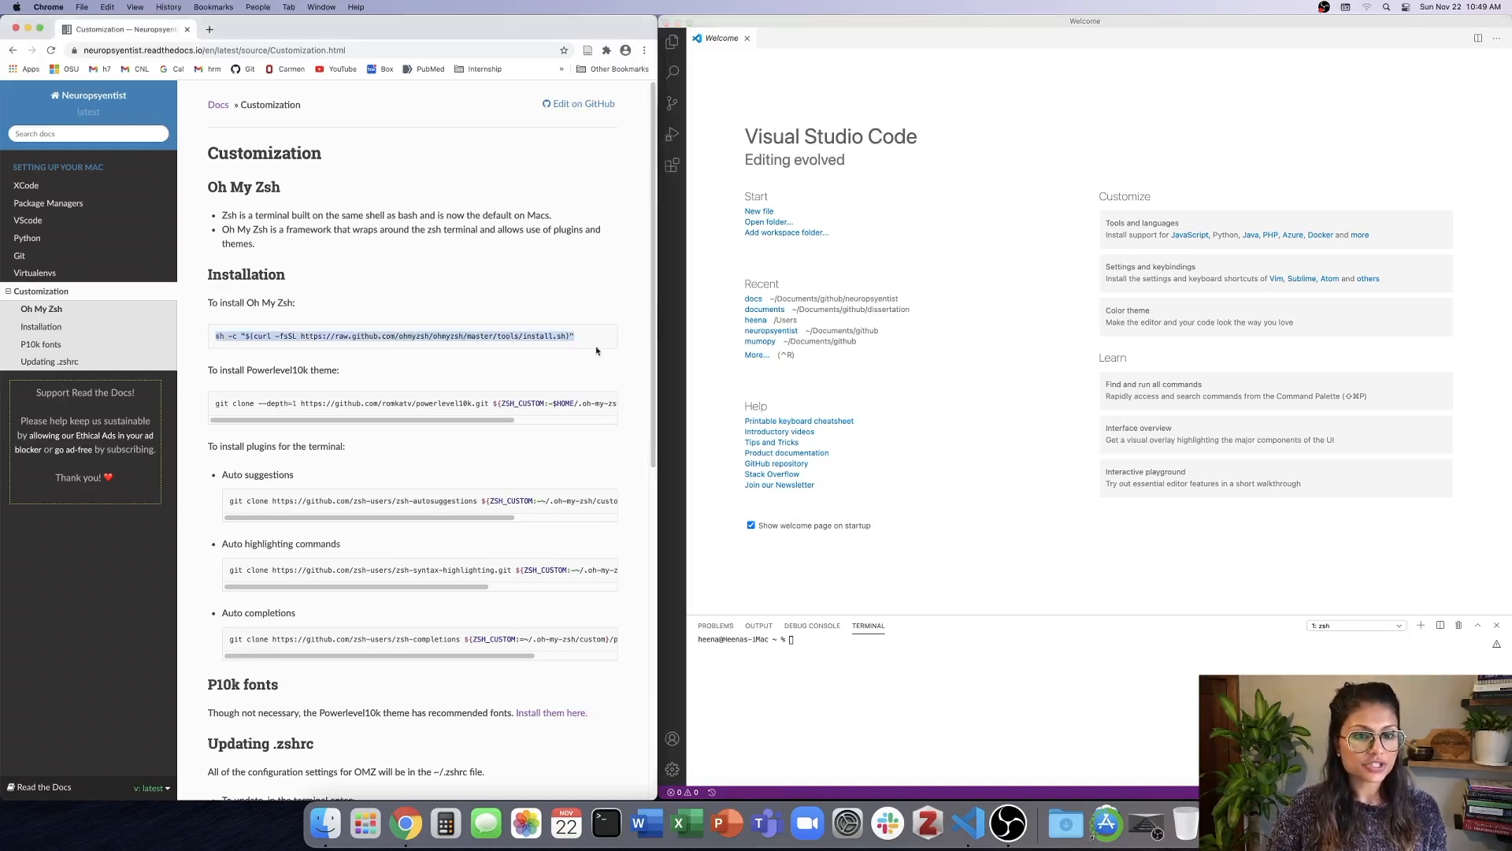
left_click(814, 645)
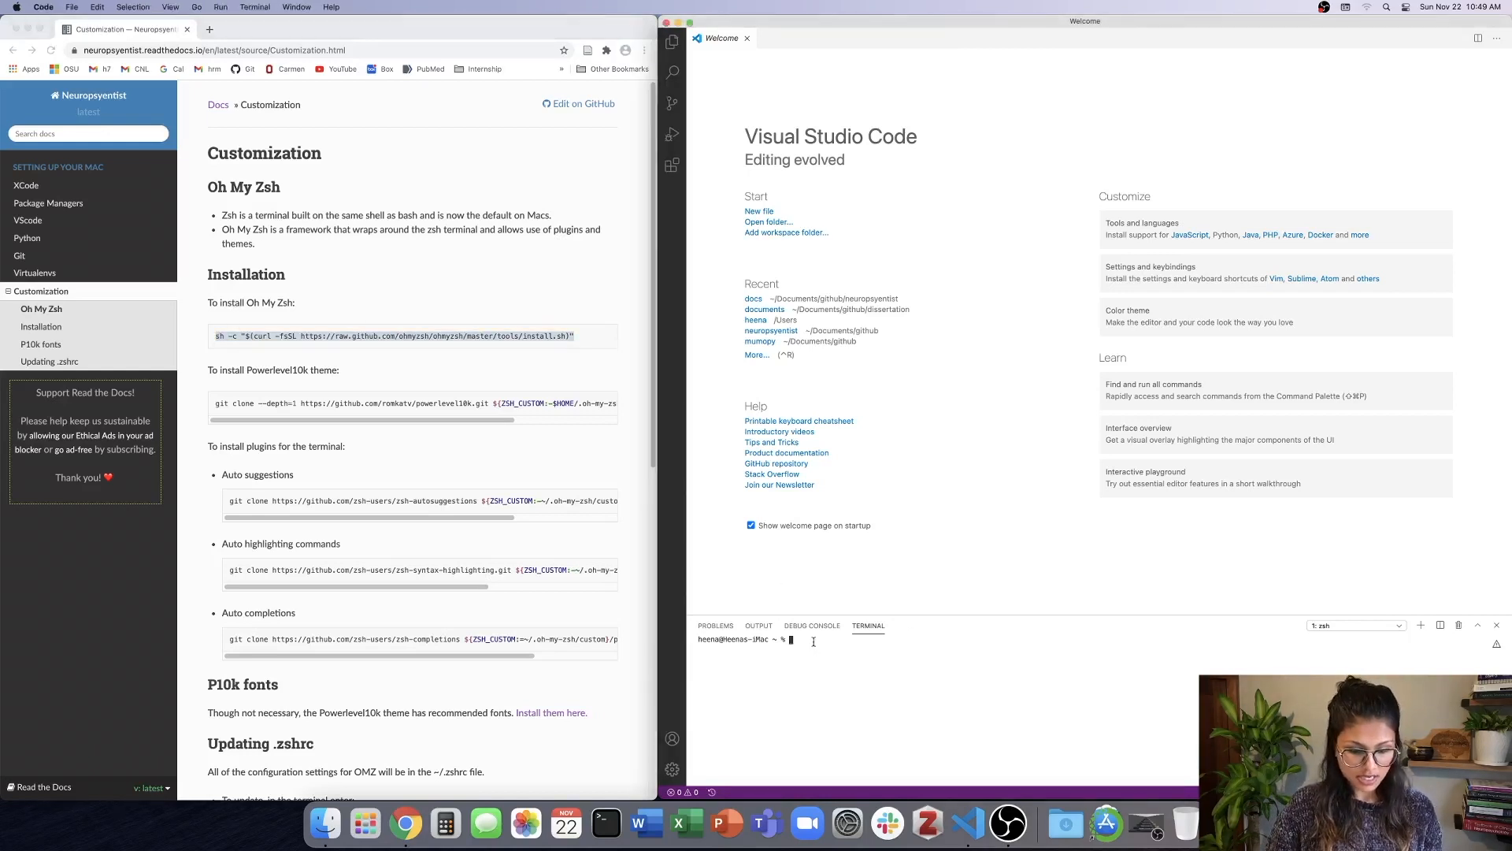
key("super+v")
key("Return")
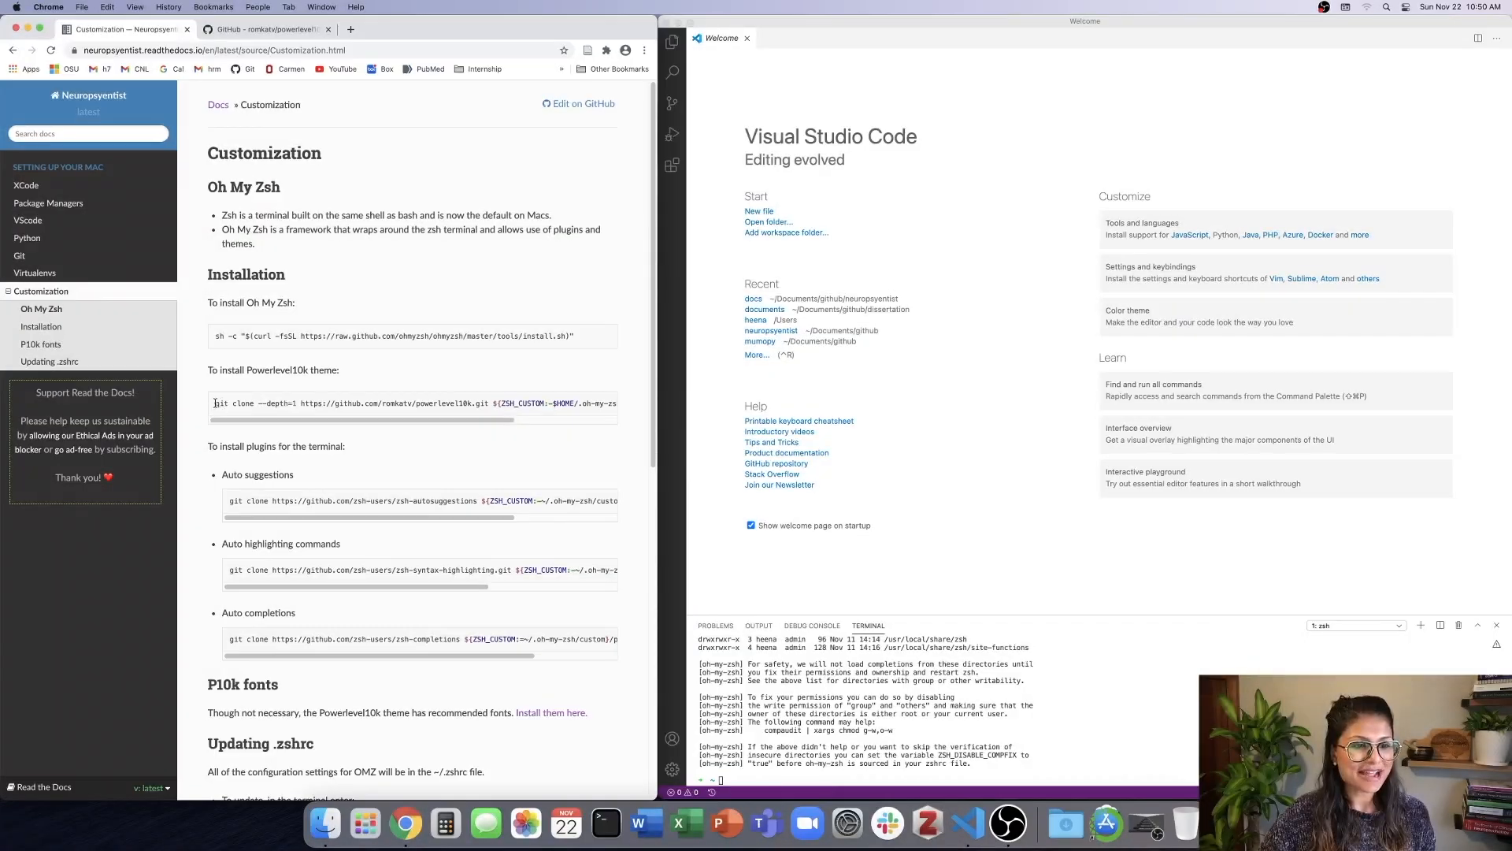
Copy the Powerlevel10k theme git clone command from the docs and run it in the terminal.
left_click_drag(215, 404, 623, 408)
key("super+c")
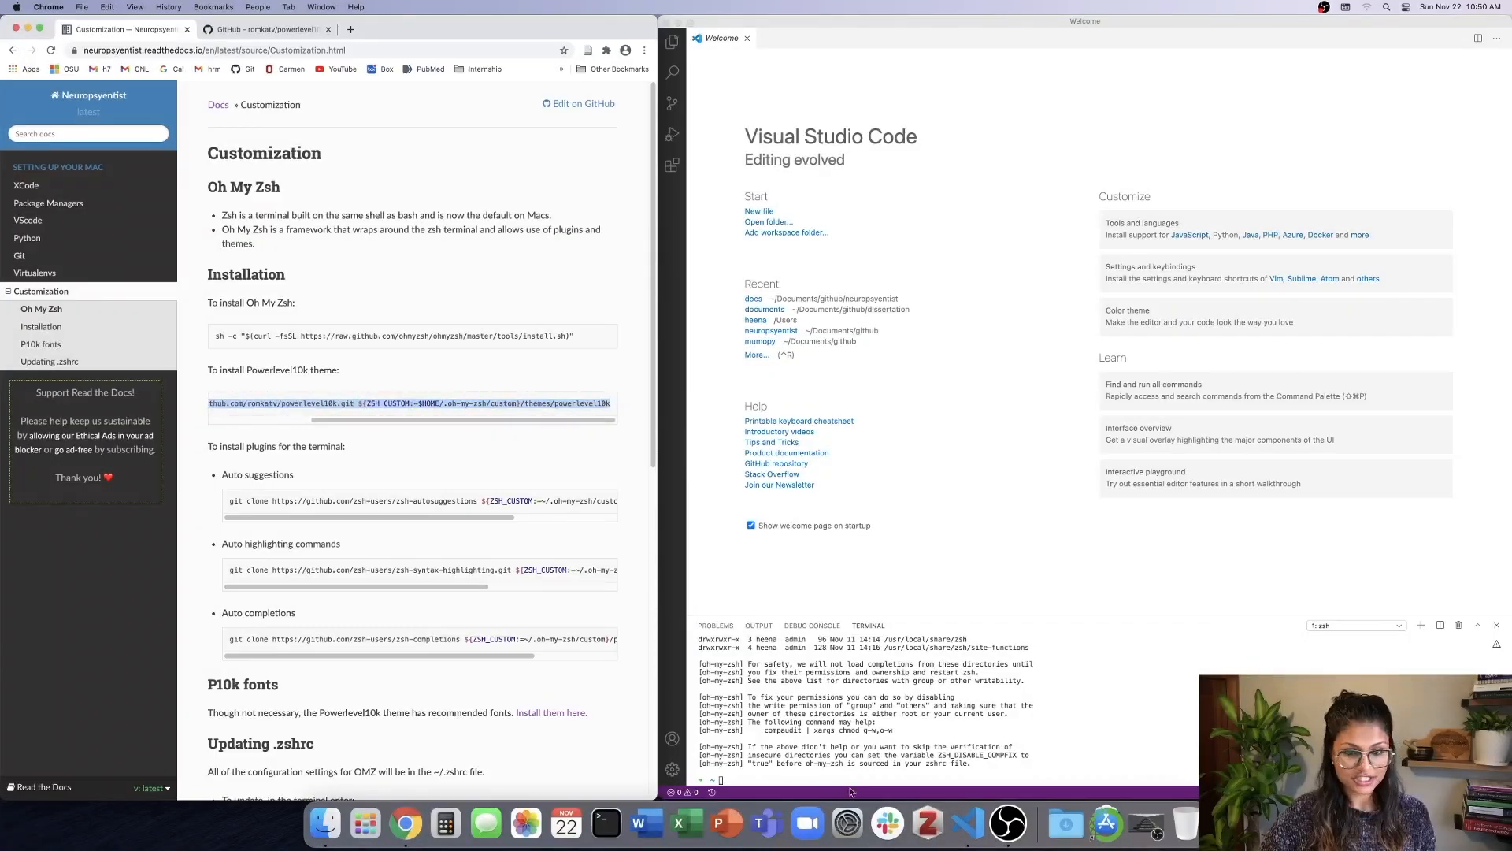
left_click(796, 779)
key("super+v")
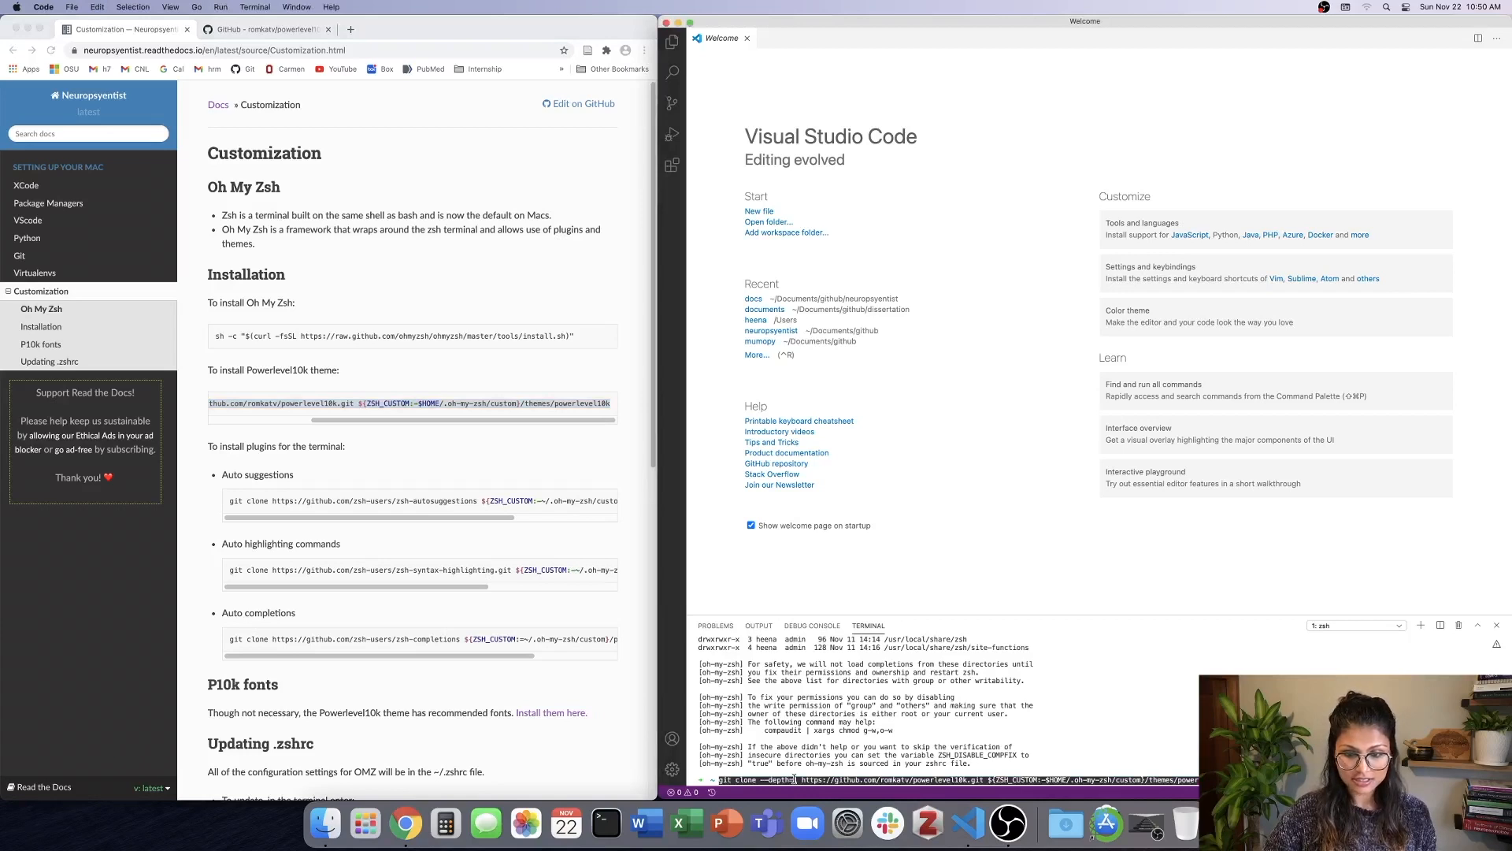
key("Return")
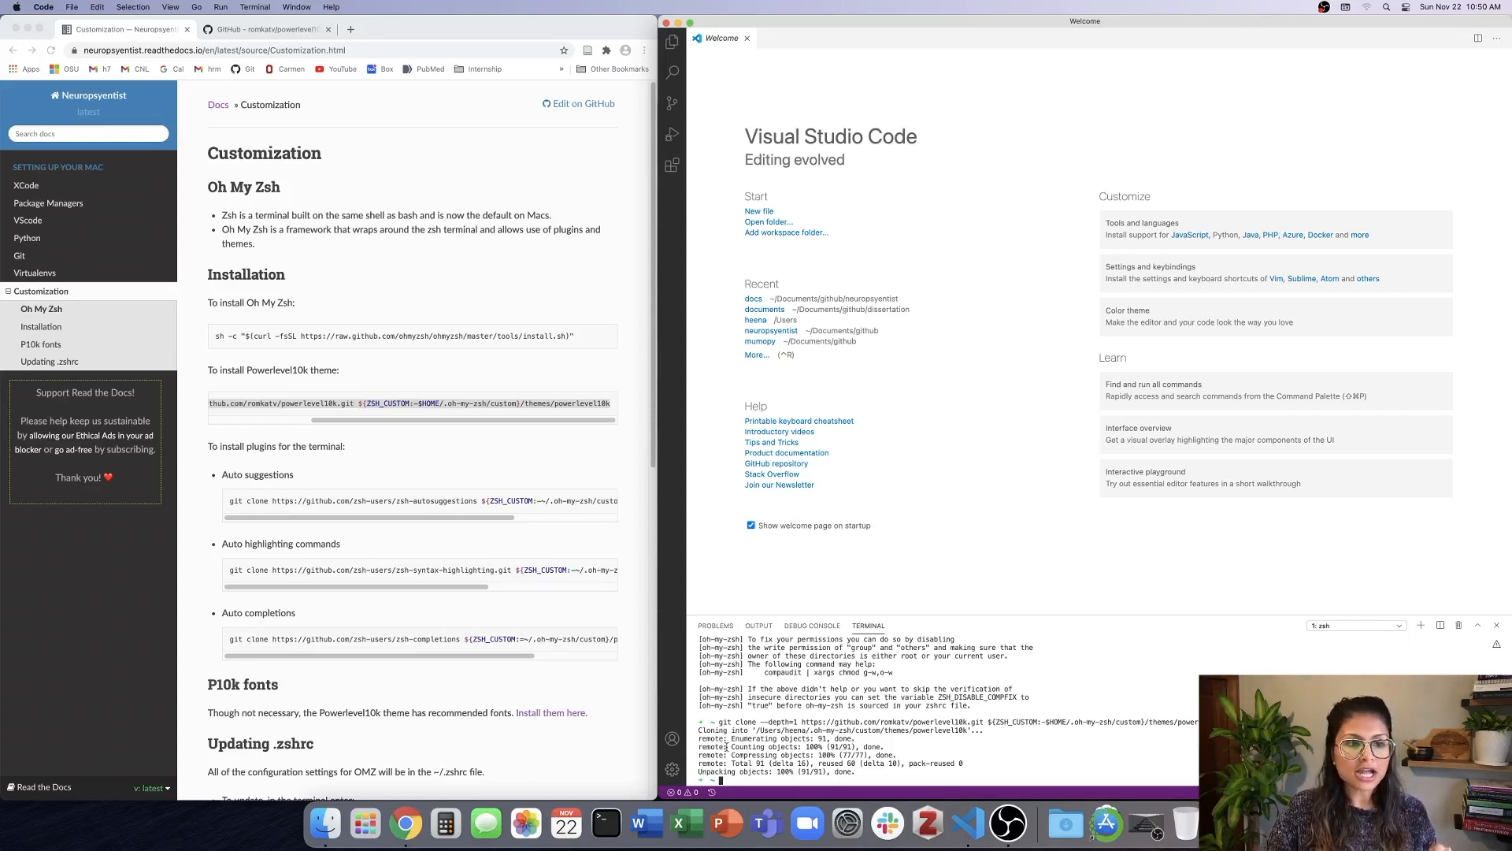
Install the zsh-autosuggestions plugin by running its git clone command from the docs in the terminal.
scroll(401, 457, "down", 2)
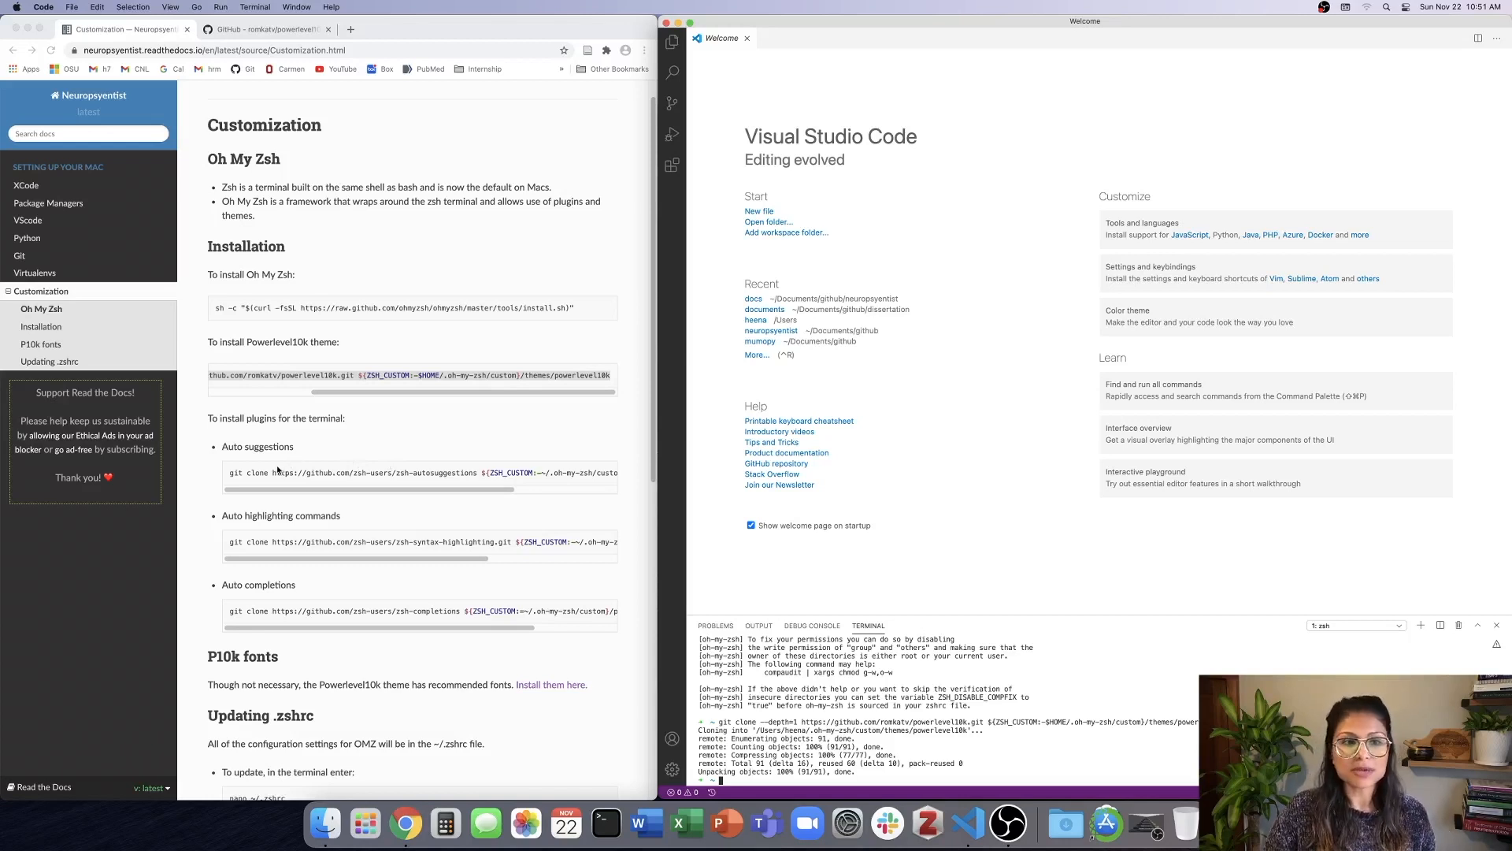
left_click(230, 477)
left_click_drag(243, 473, 608, 476)
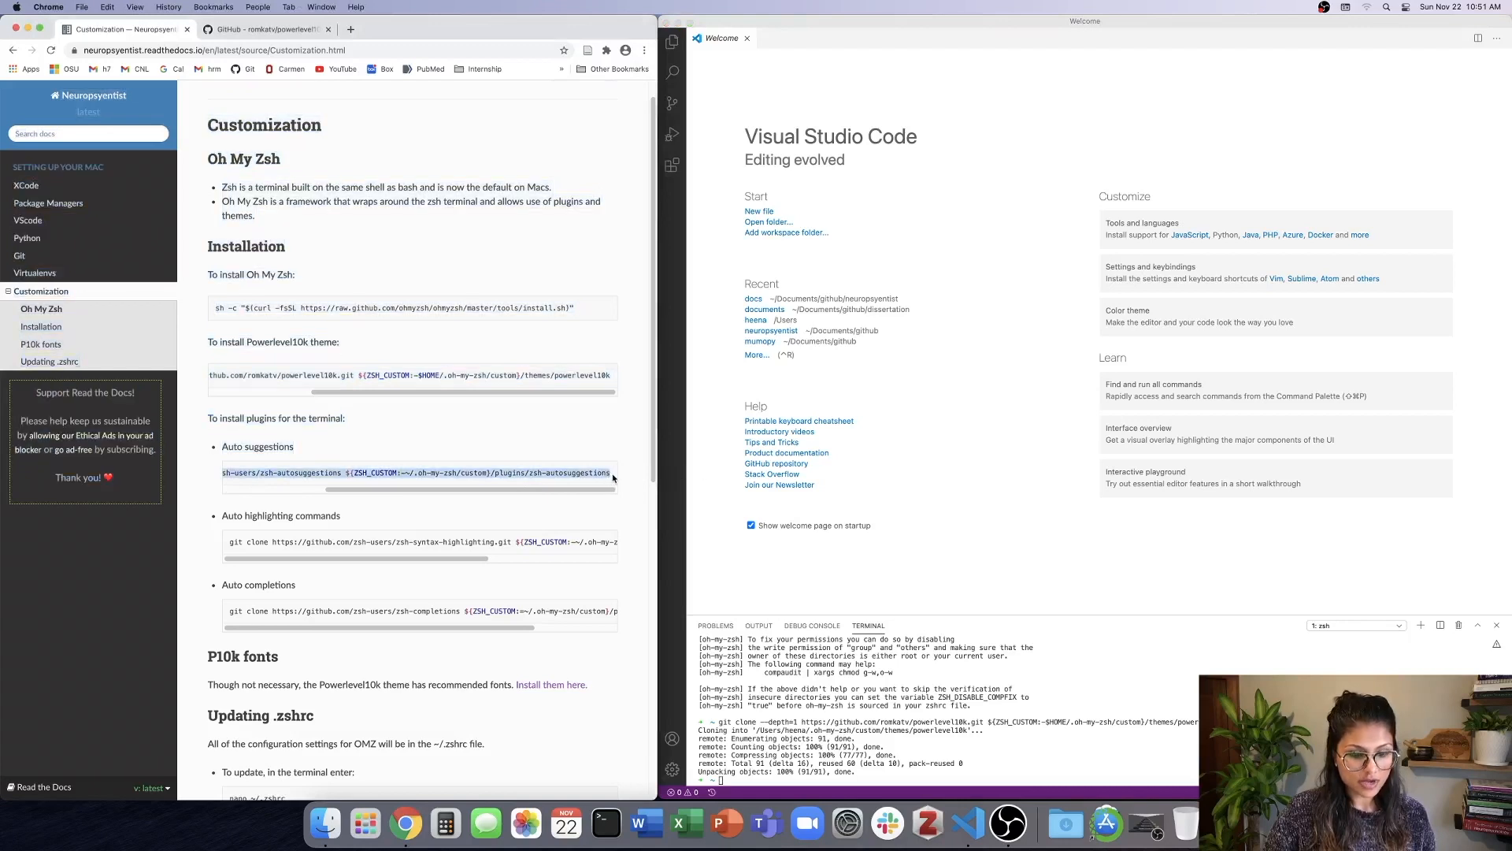
left_click(763, 782)
key("super+v")
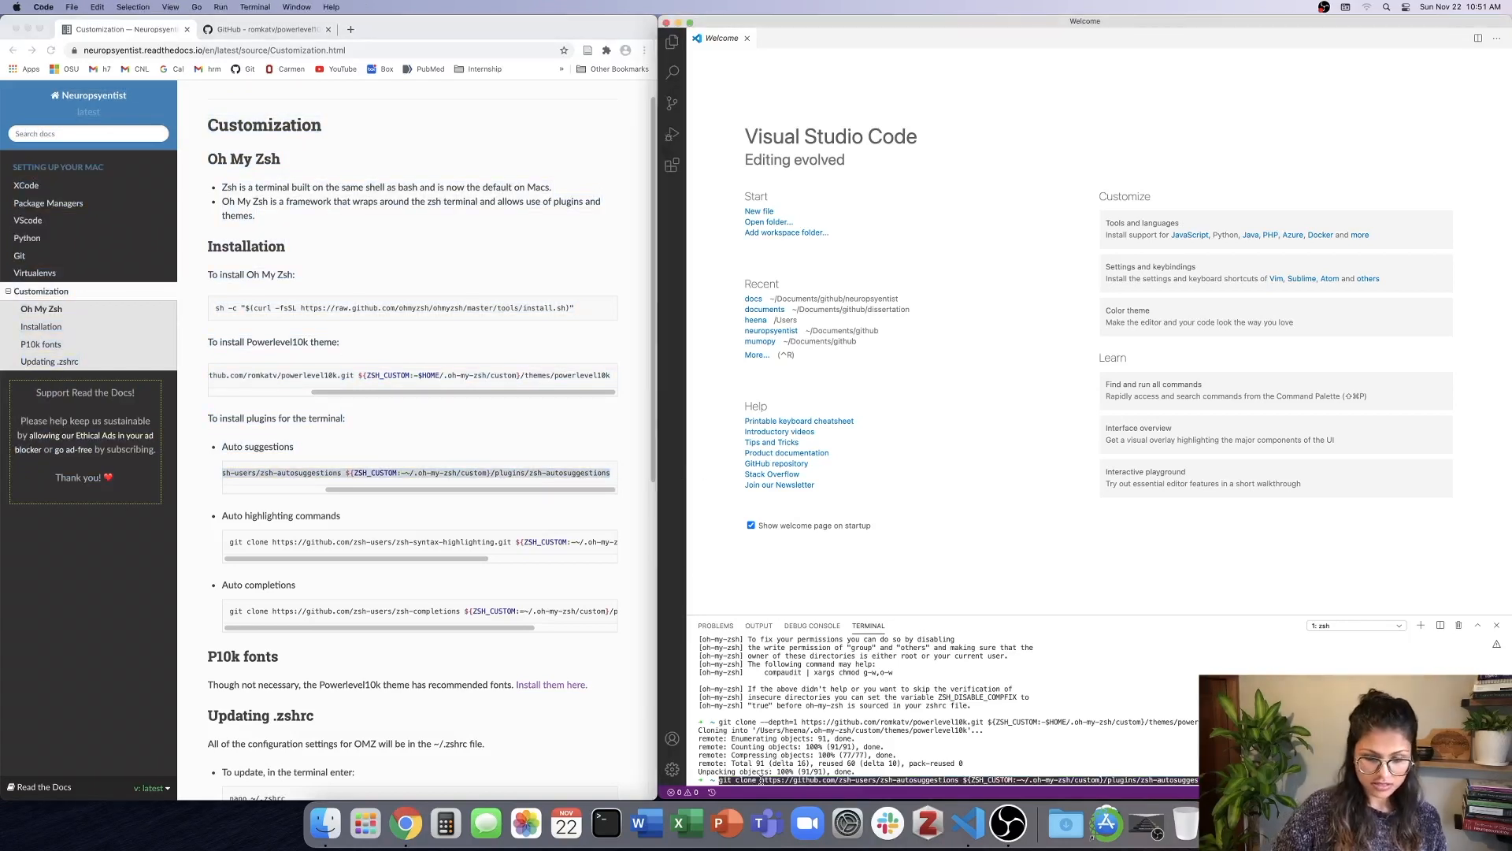
key("Return")
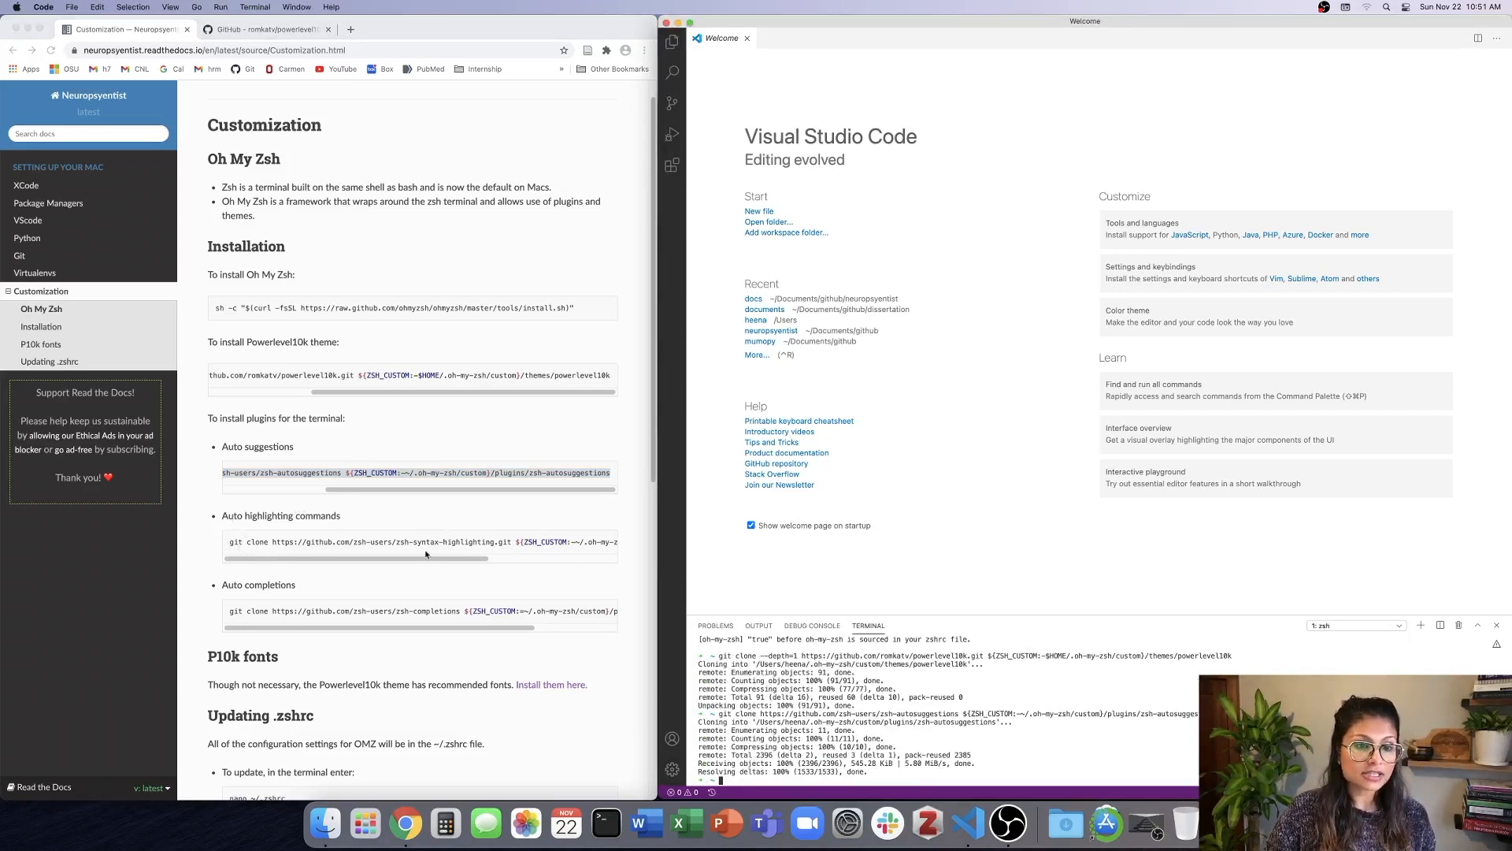
Install the zsh-syntax-highlighting plugin by running its git clone command from the docs in the terminal.
left_click(457, 561)
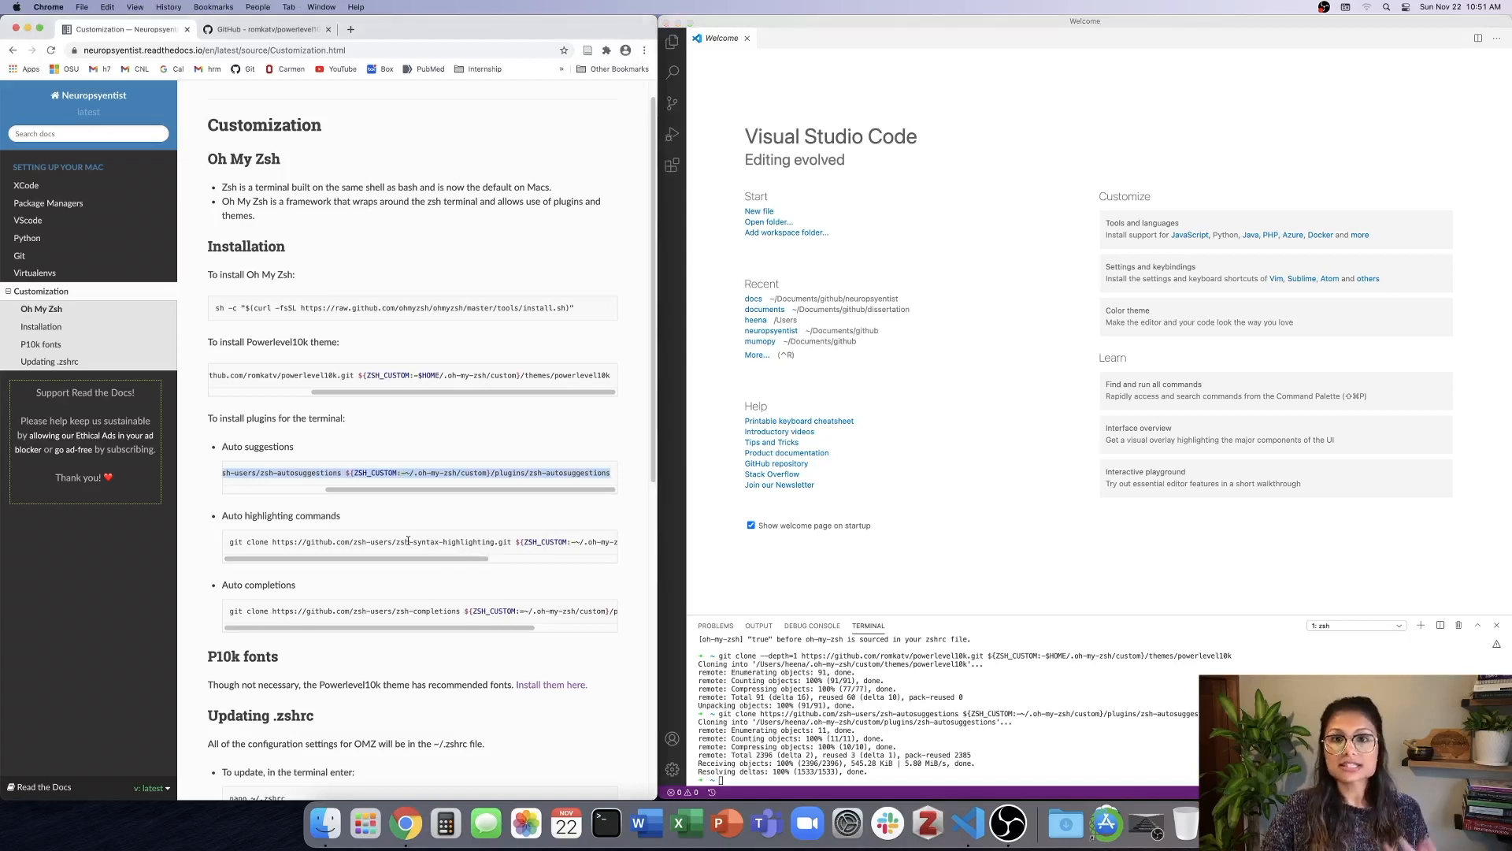
left_click(229, 542)
left_click_drag(229, 542, 613, 539)
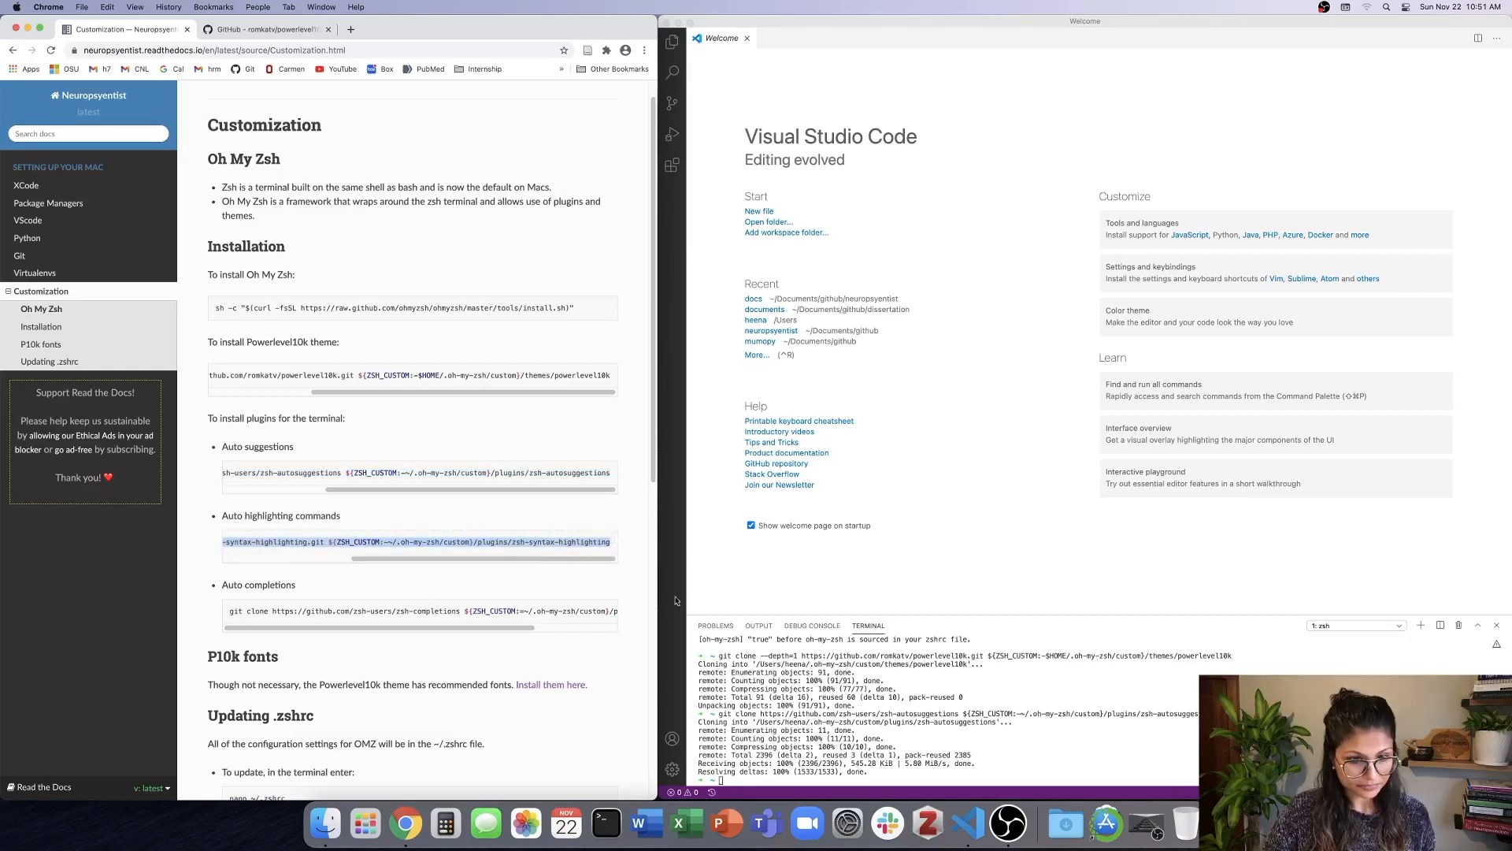
left_click(805, 783)
key("super+v")
key("Return")
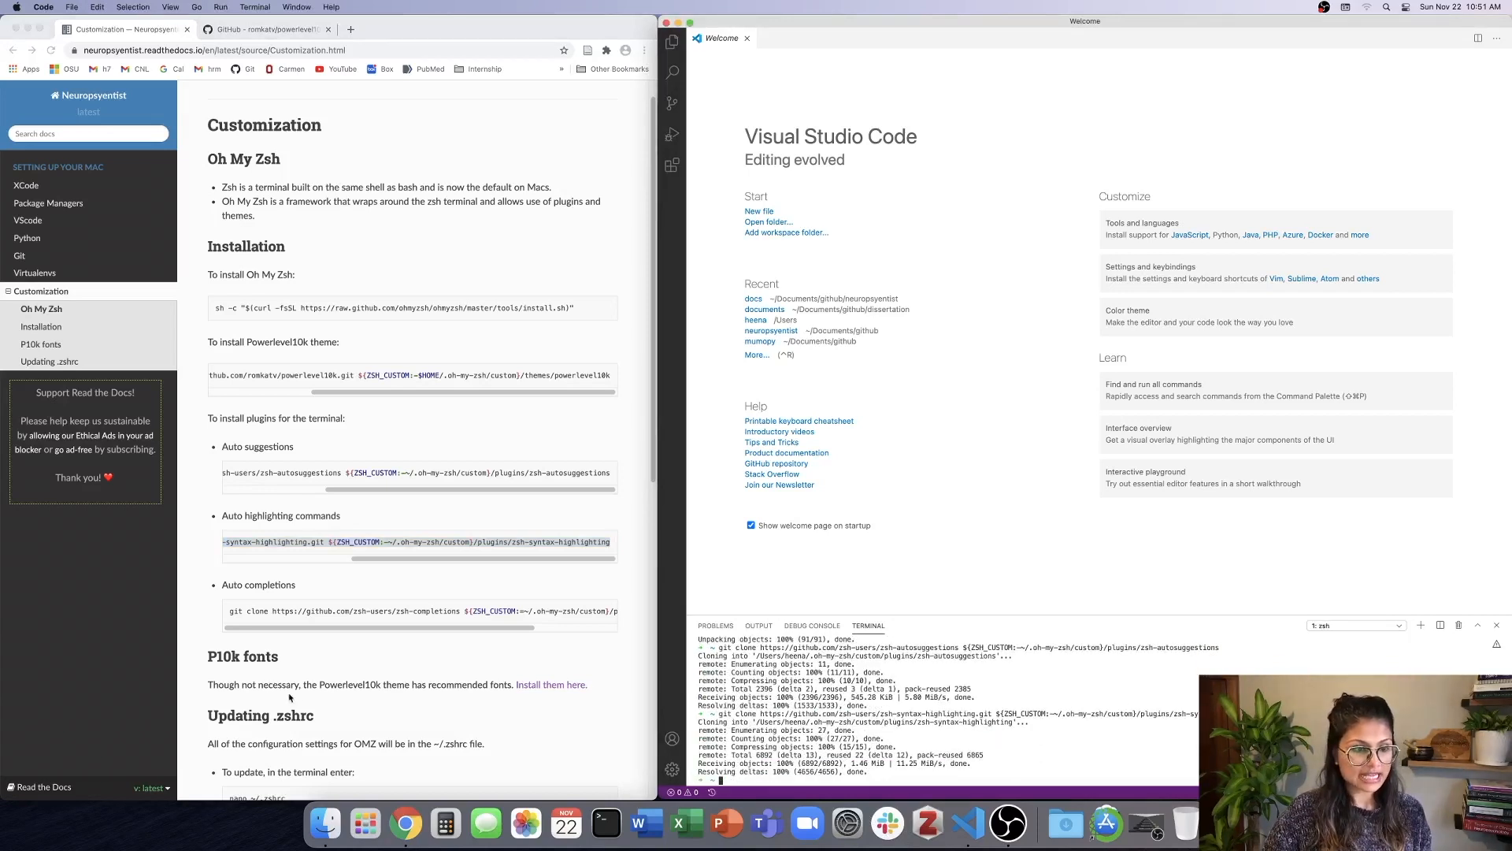
Install the zsh-completions plugin by running its git clone command from the docs in the terminal.
left_click(232, 612)
left_click_drag(231, 612, 635, 617)
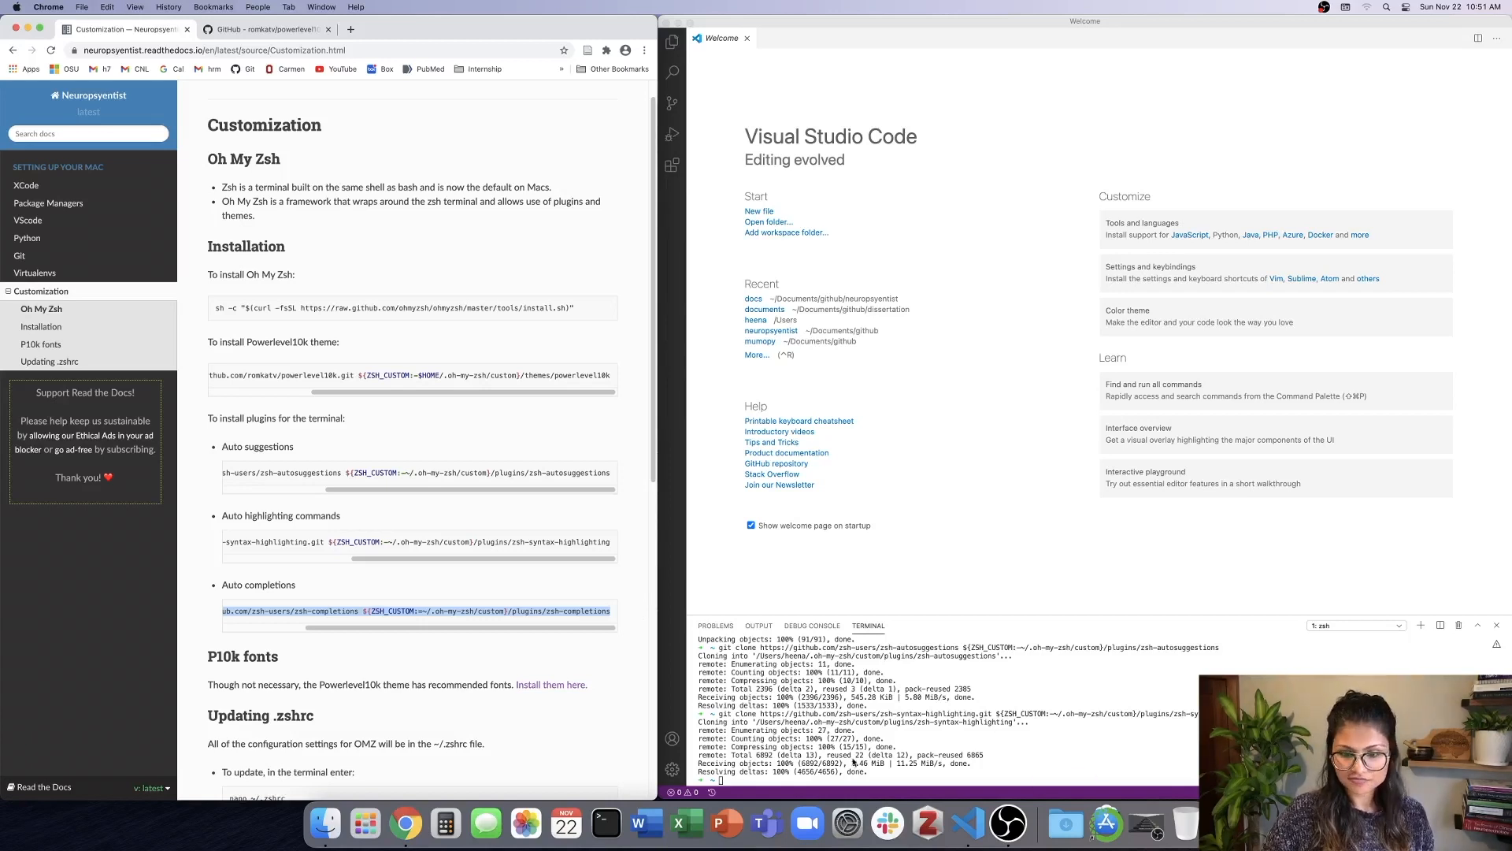
left_click(784, 779)
key("super+v")
key("Return")
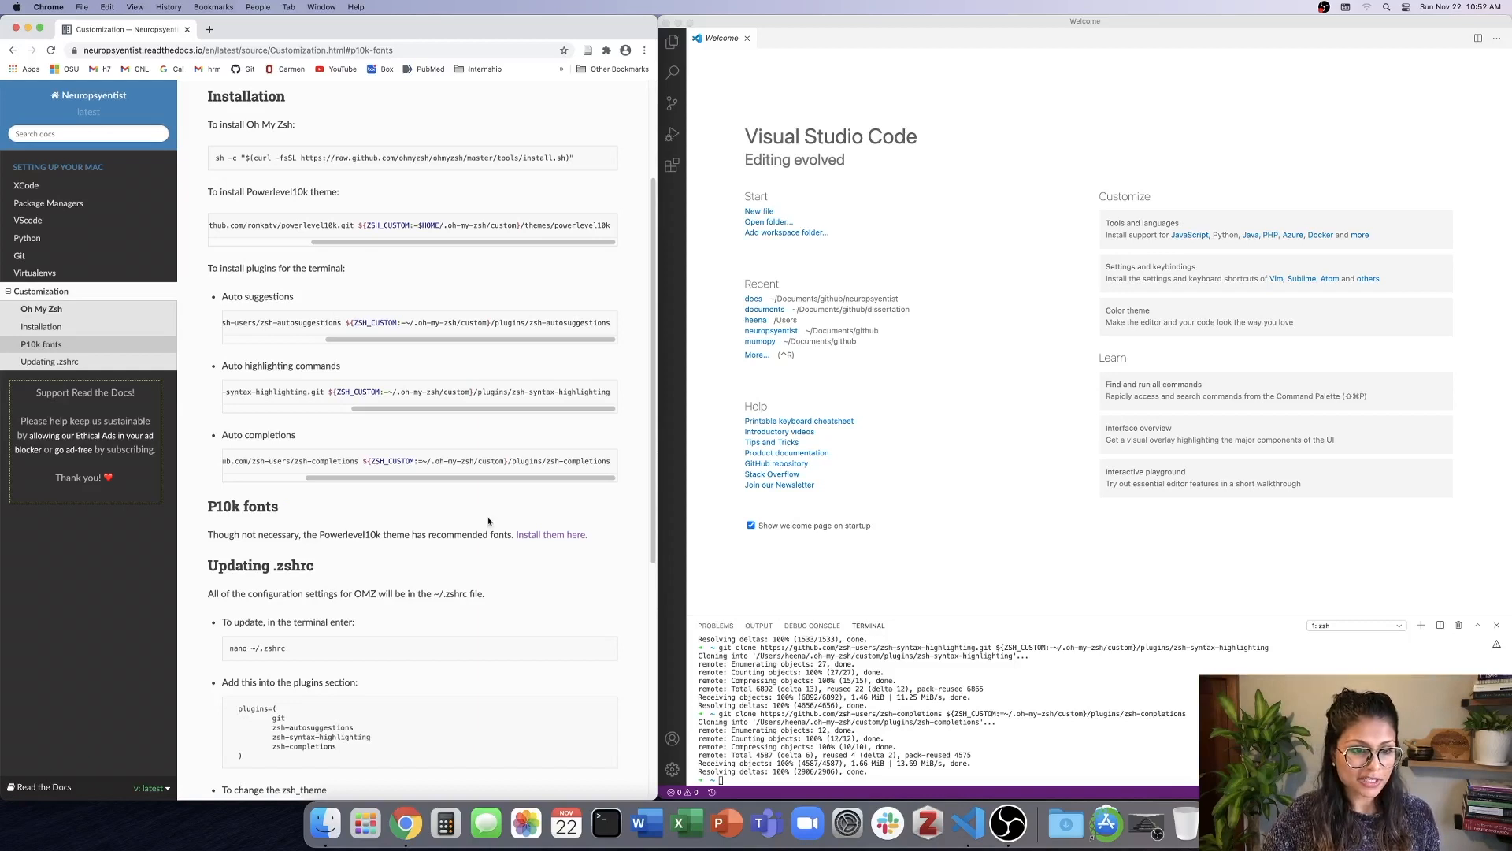
Open the recommended P10k fonts page and download the MesloLGS NF Regular, Bold, Italic and Bold Italic ttf files.
left_click(571, 535, "super")
left_click(273, 31)
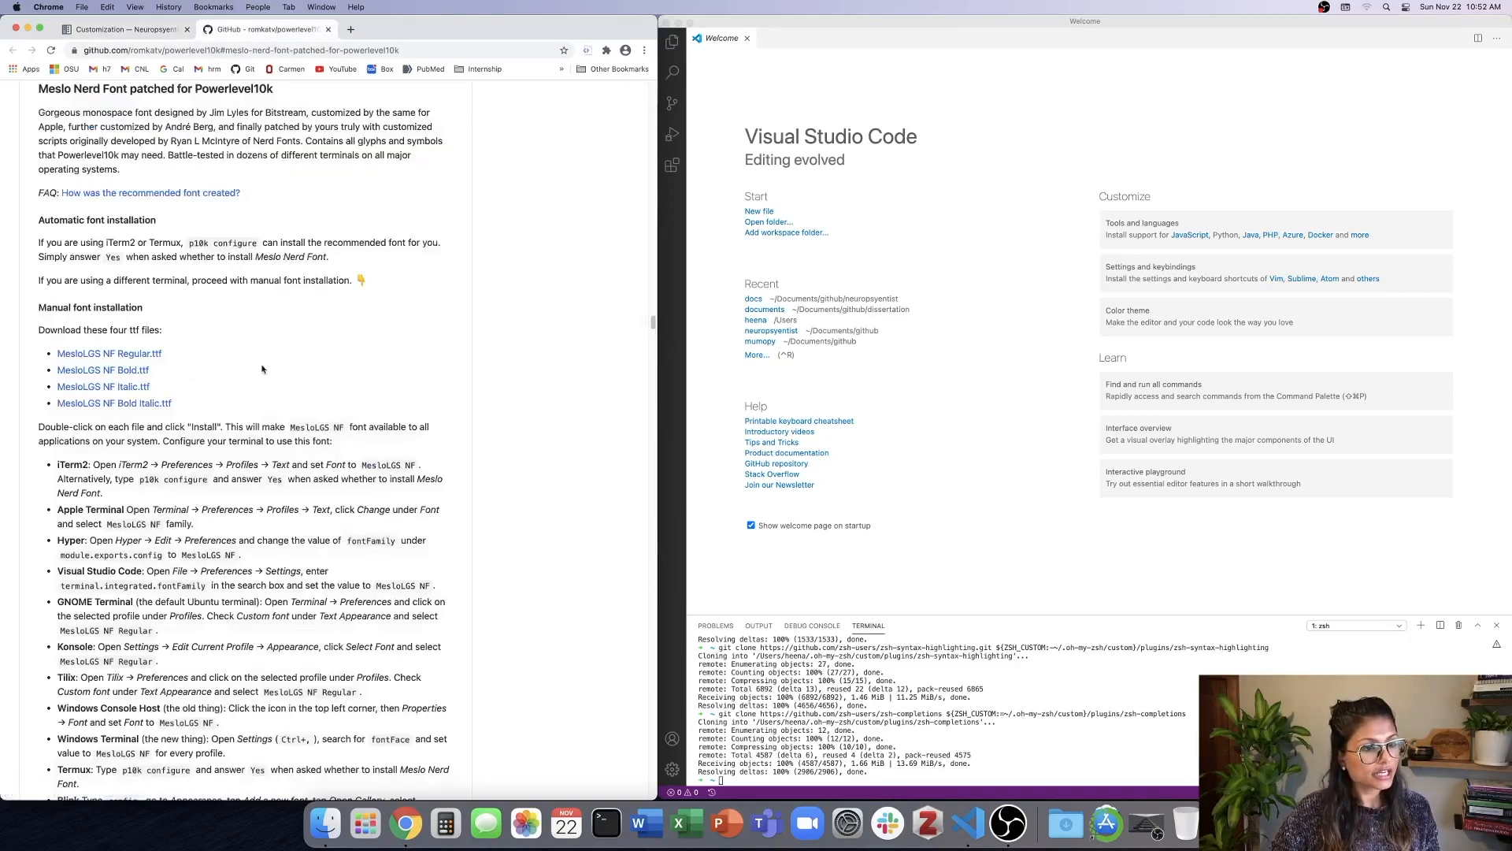
left_click(137, 372)
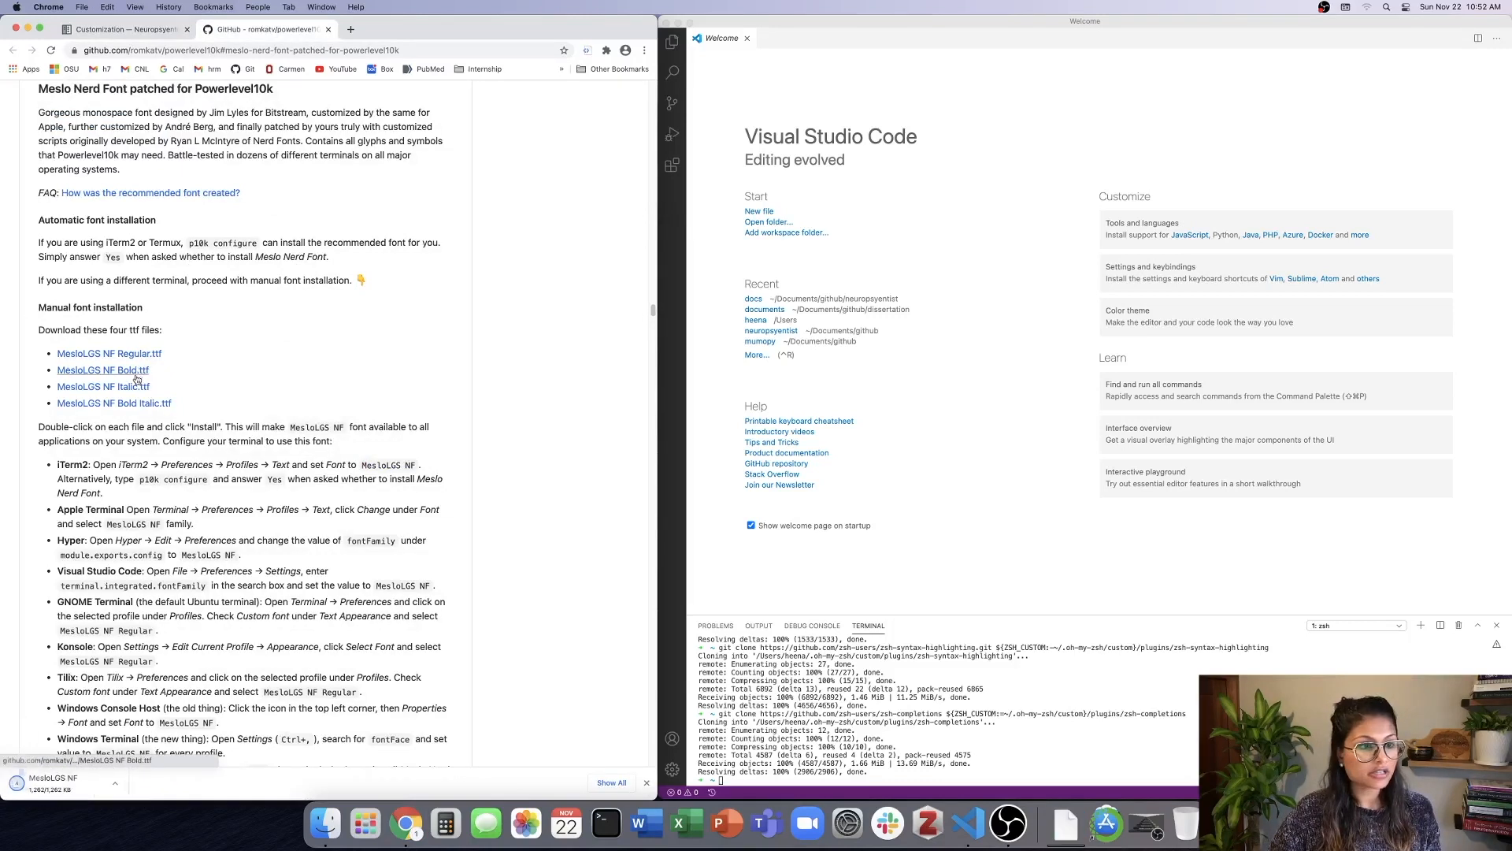
left_click(134, 392)
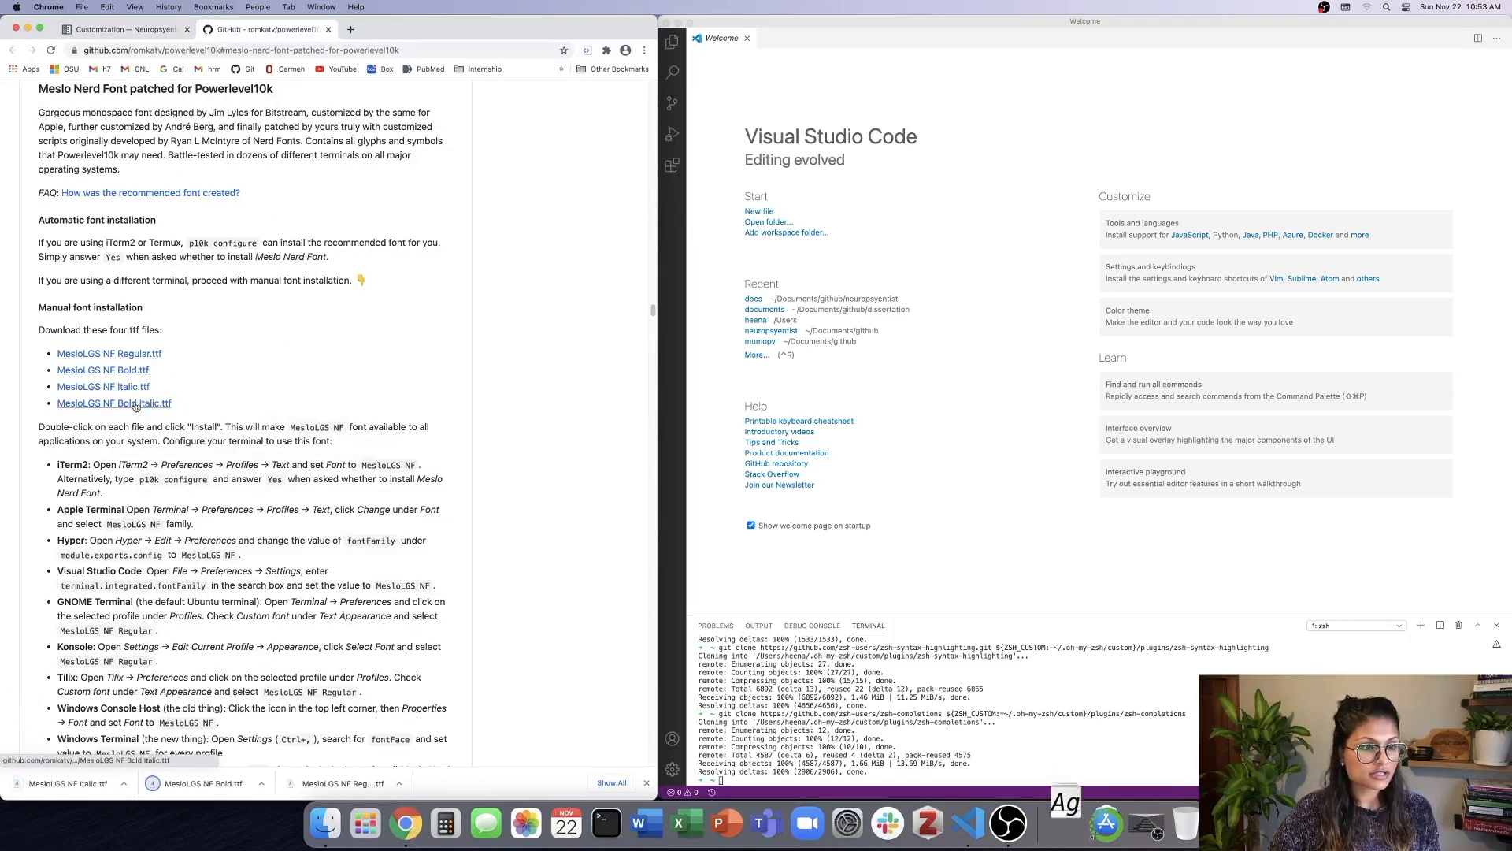
left_click(136, 404)
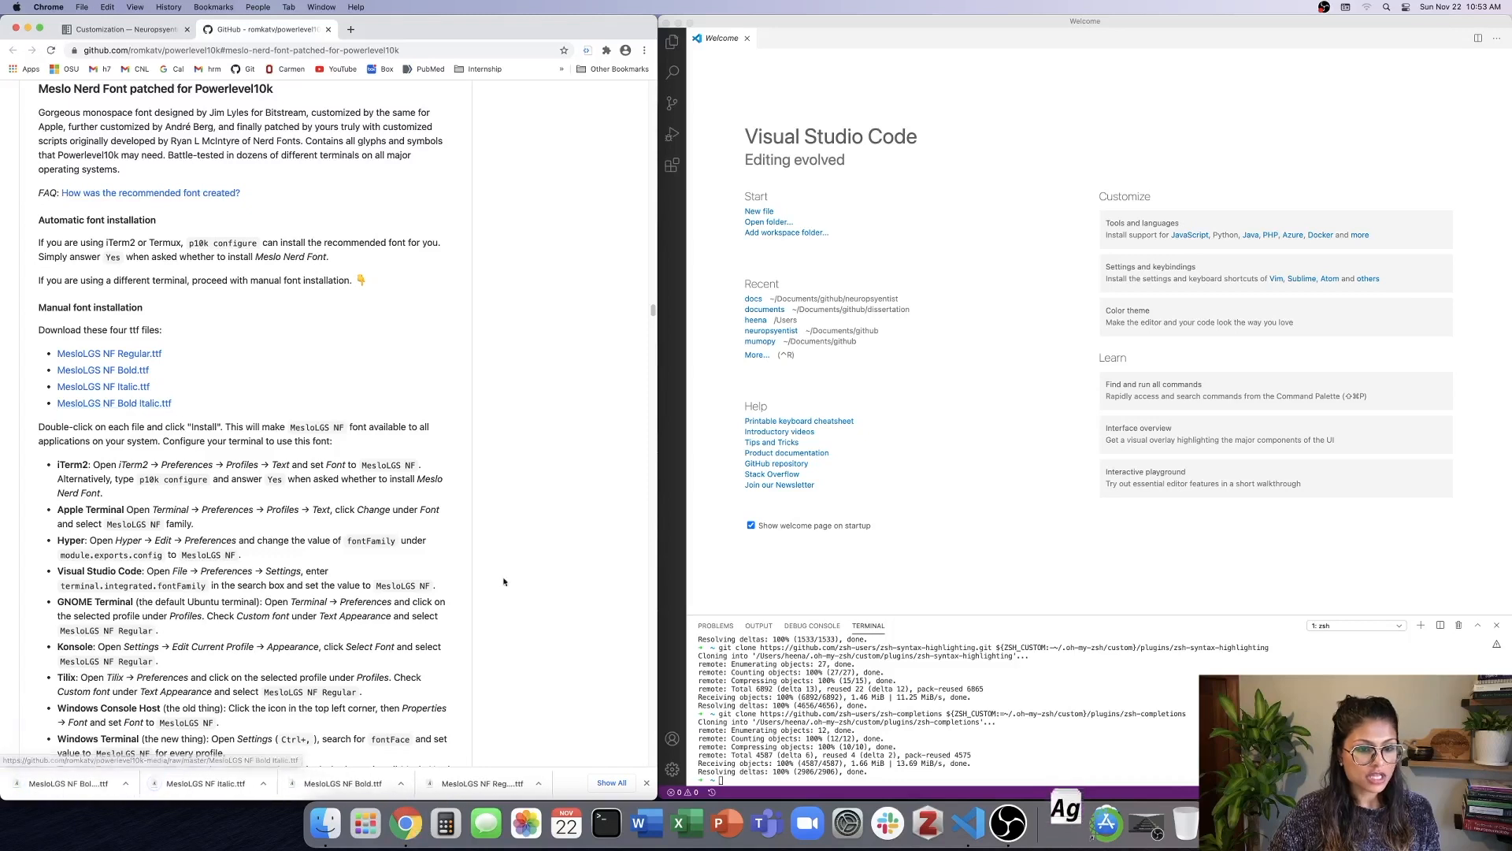
Install the four downloaded MesloLGS NF fonts (Regular, Bold, Italic and Bold Italic) in Font Book.
left_click(481, 783)
left_click(236, 368)
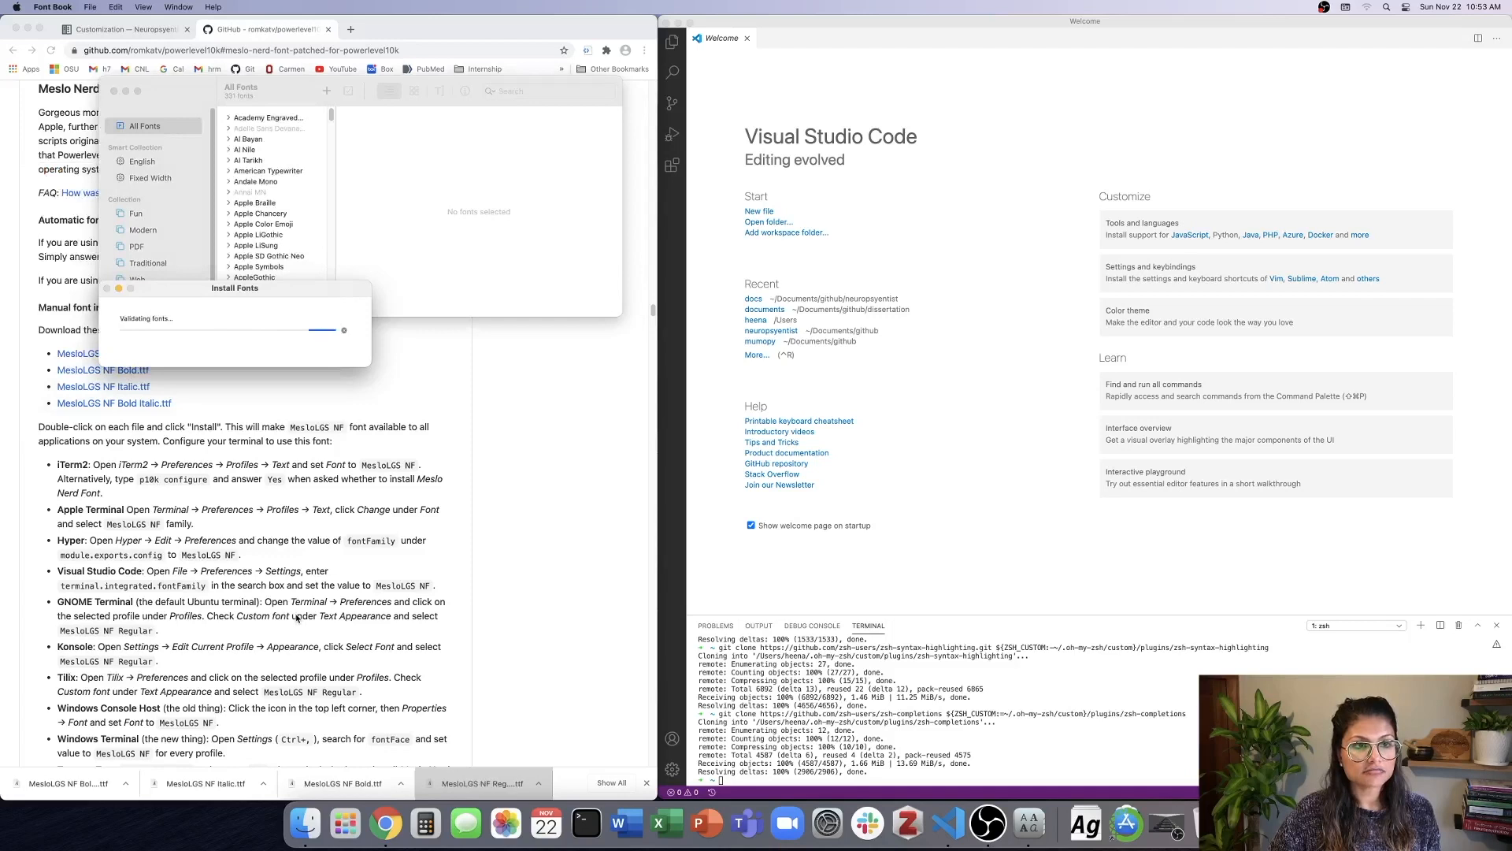
left_click(346, 785)
left_click(265, 384)
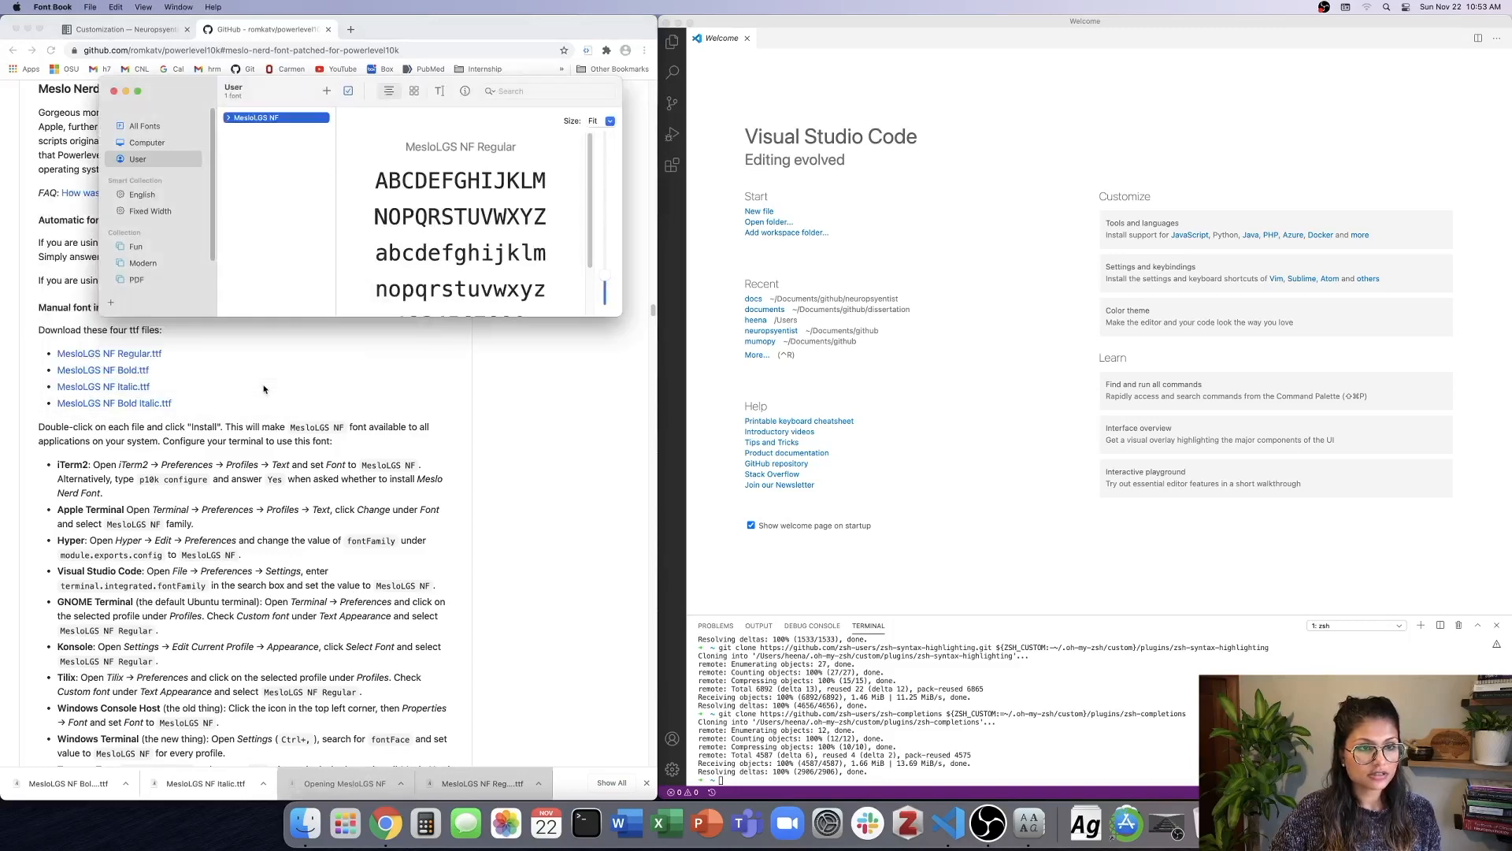
left_click(205, 784)
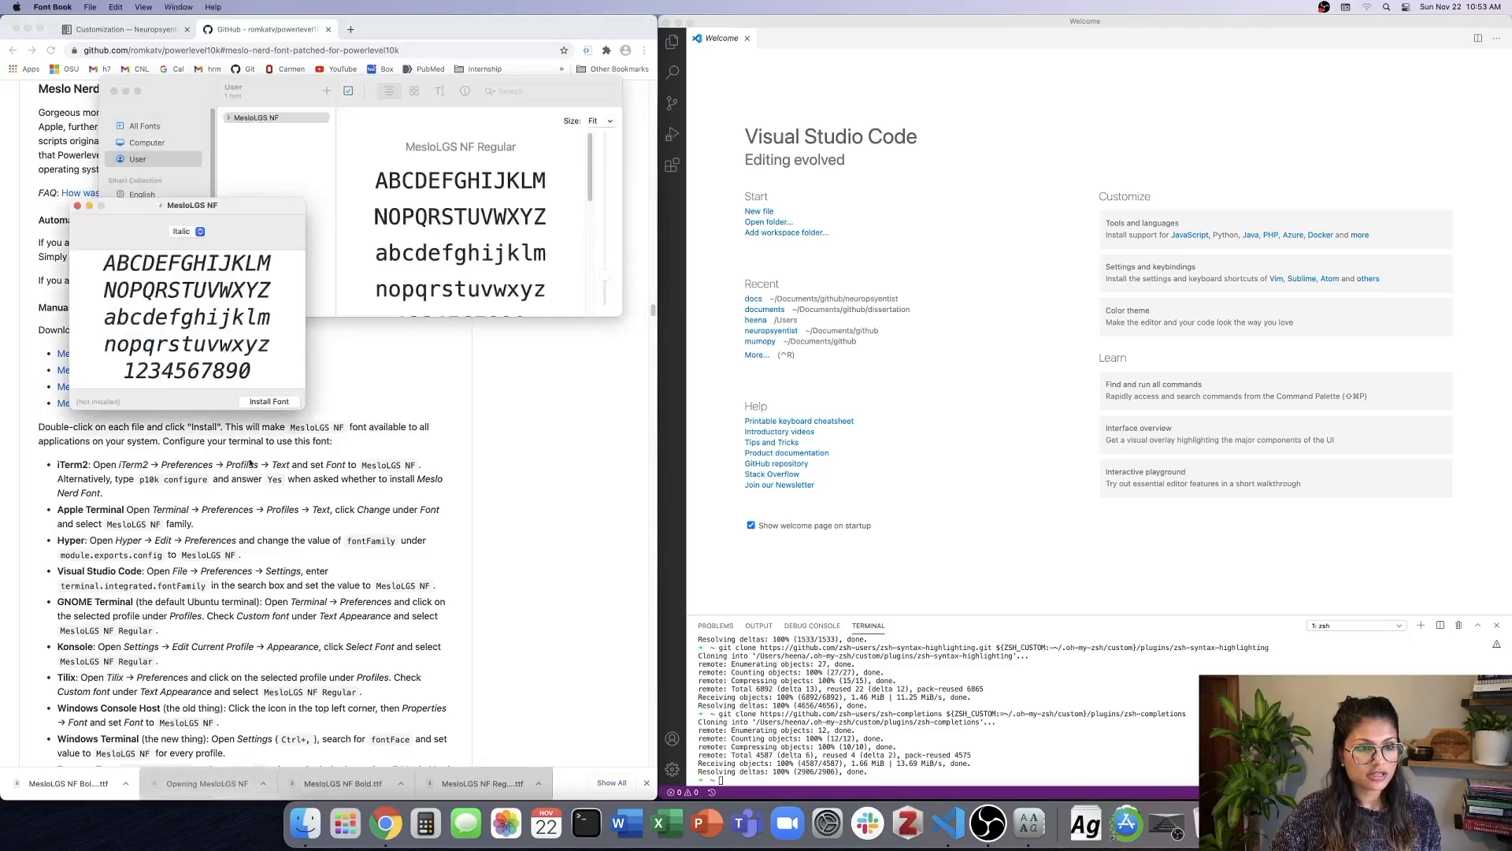
left_click(278, 402)
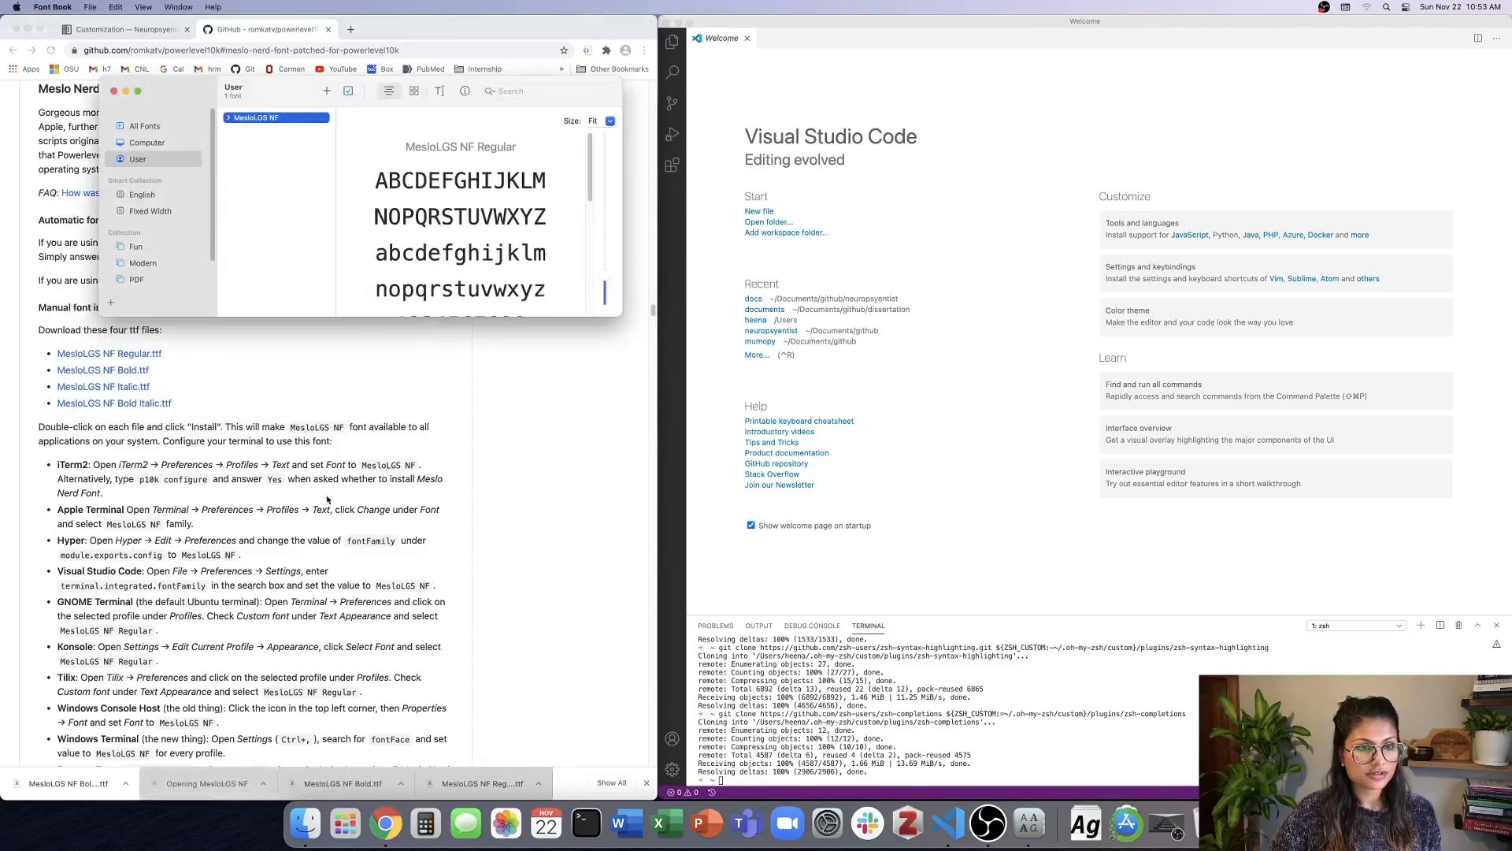
left_click(81, 791)
left_click(299, 417)
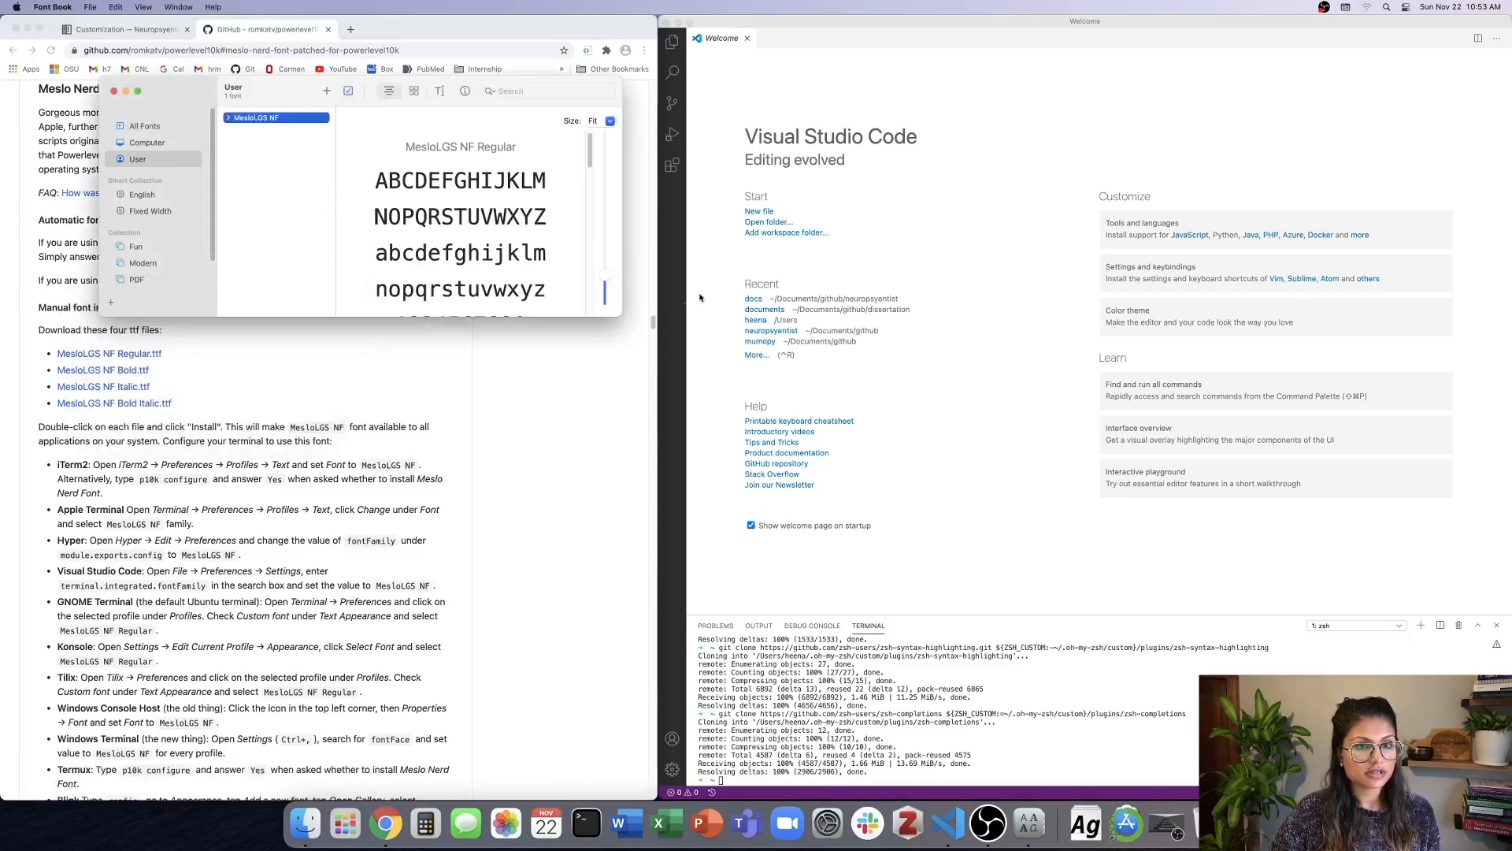
Run nano ~/.zshrc in the Visual Studio Code terminal and enlarge the terminal area to show more of the file.
scroll(400, 235, "down", 15)
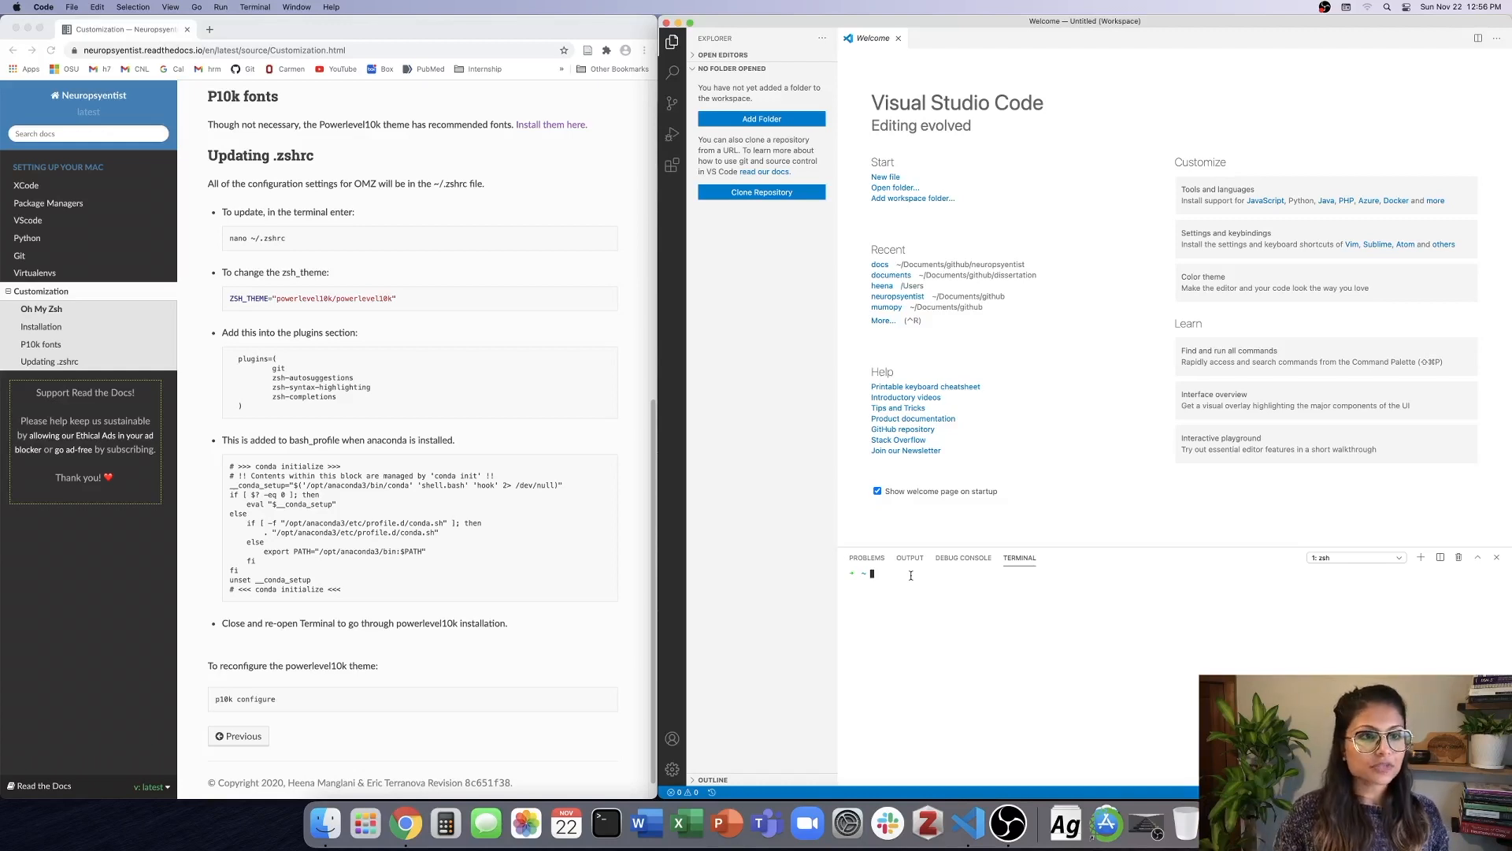
left_click(270, 230)
left_click_drag(229, 238, 294, 244)
key("super+c")
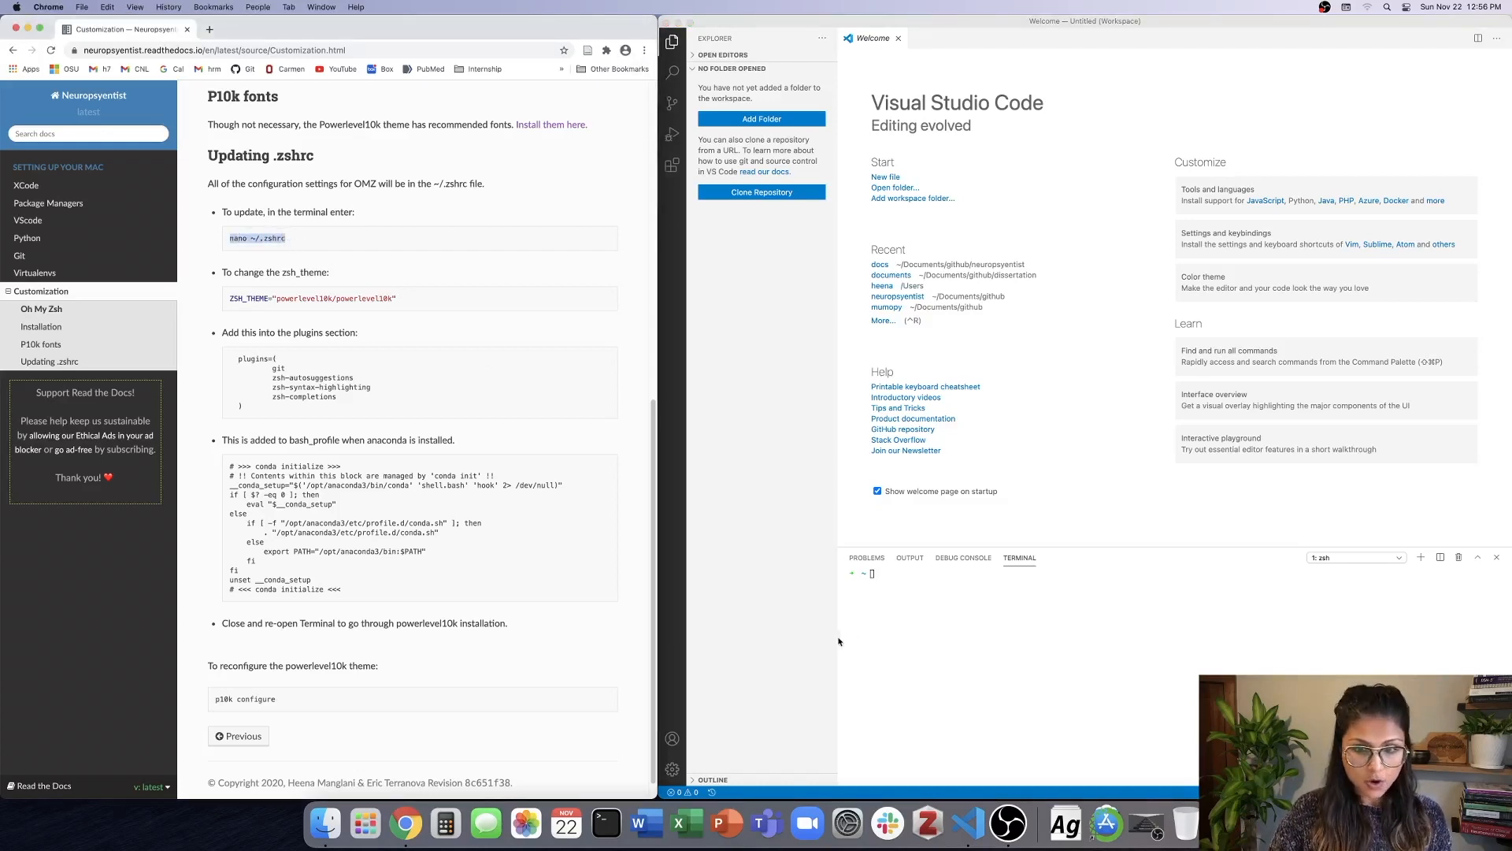
left_click(890, 571)
key("super+v")
key("Return")
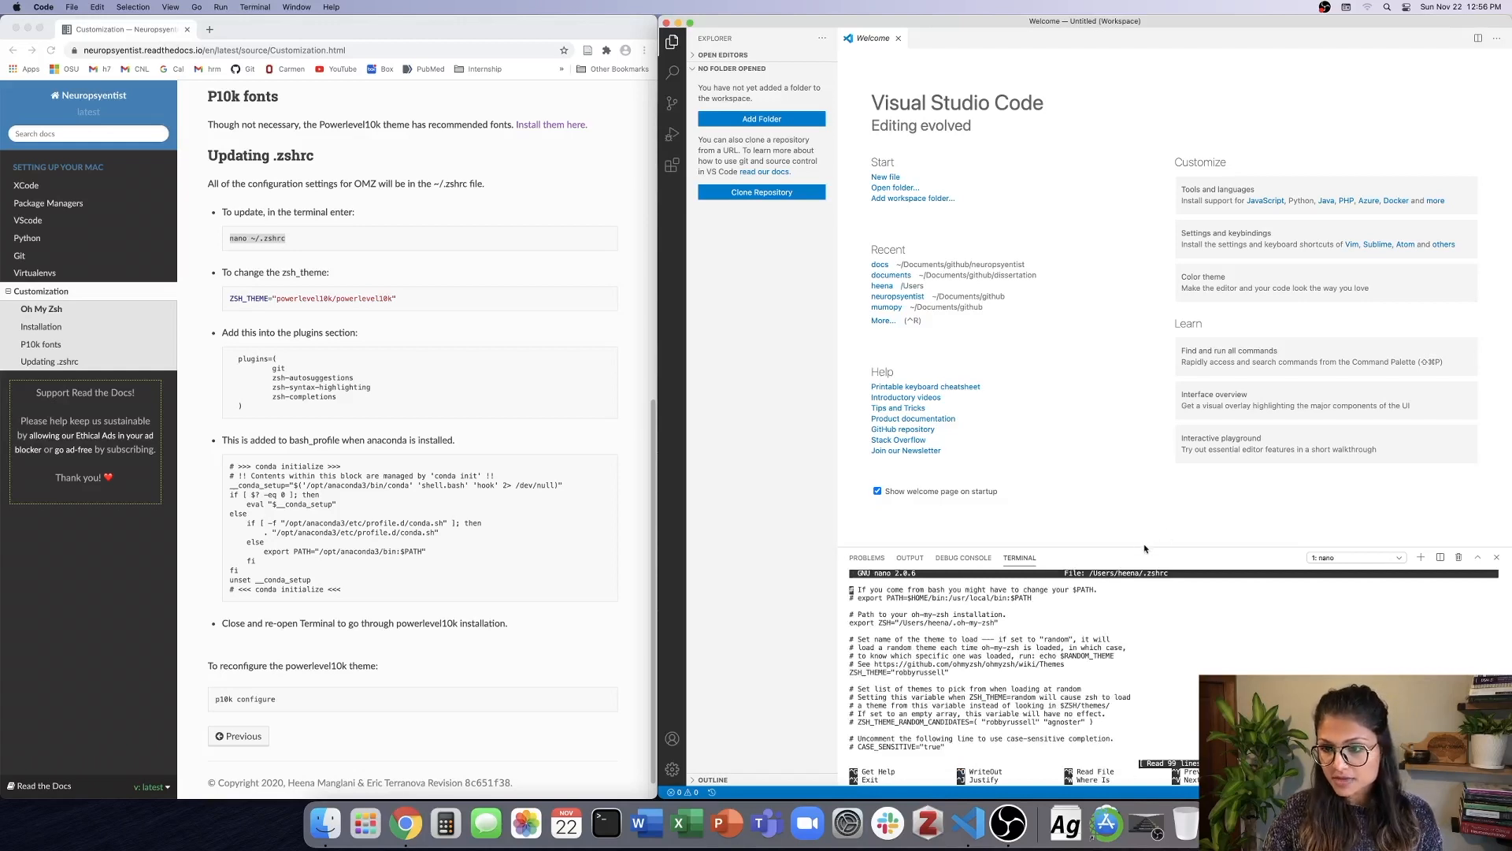
left_click_drag(1144, 546, 1126, 203)
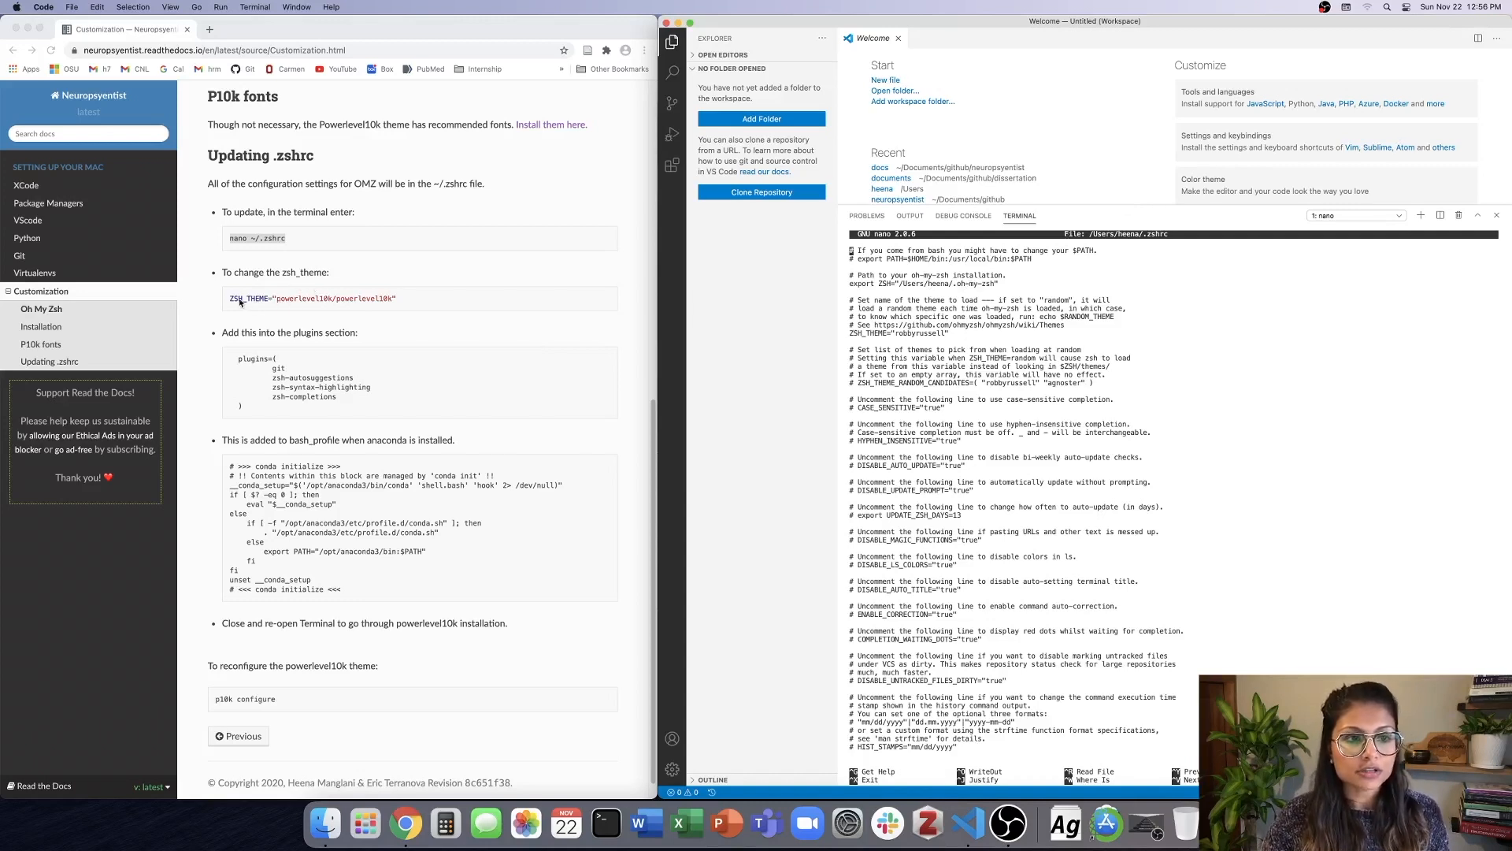
Replace the ZSH_THEME value in .zshrc with powerlevel10k/powerlevel10k, copied from the docs.
key("Down")
key("Down")
key("Down")
key("Down")
key("Down")
key("Down")
key("Down")
key("Down")
key("Down")
key("Down")
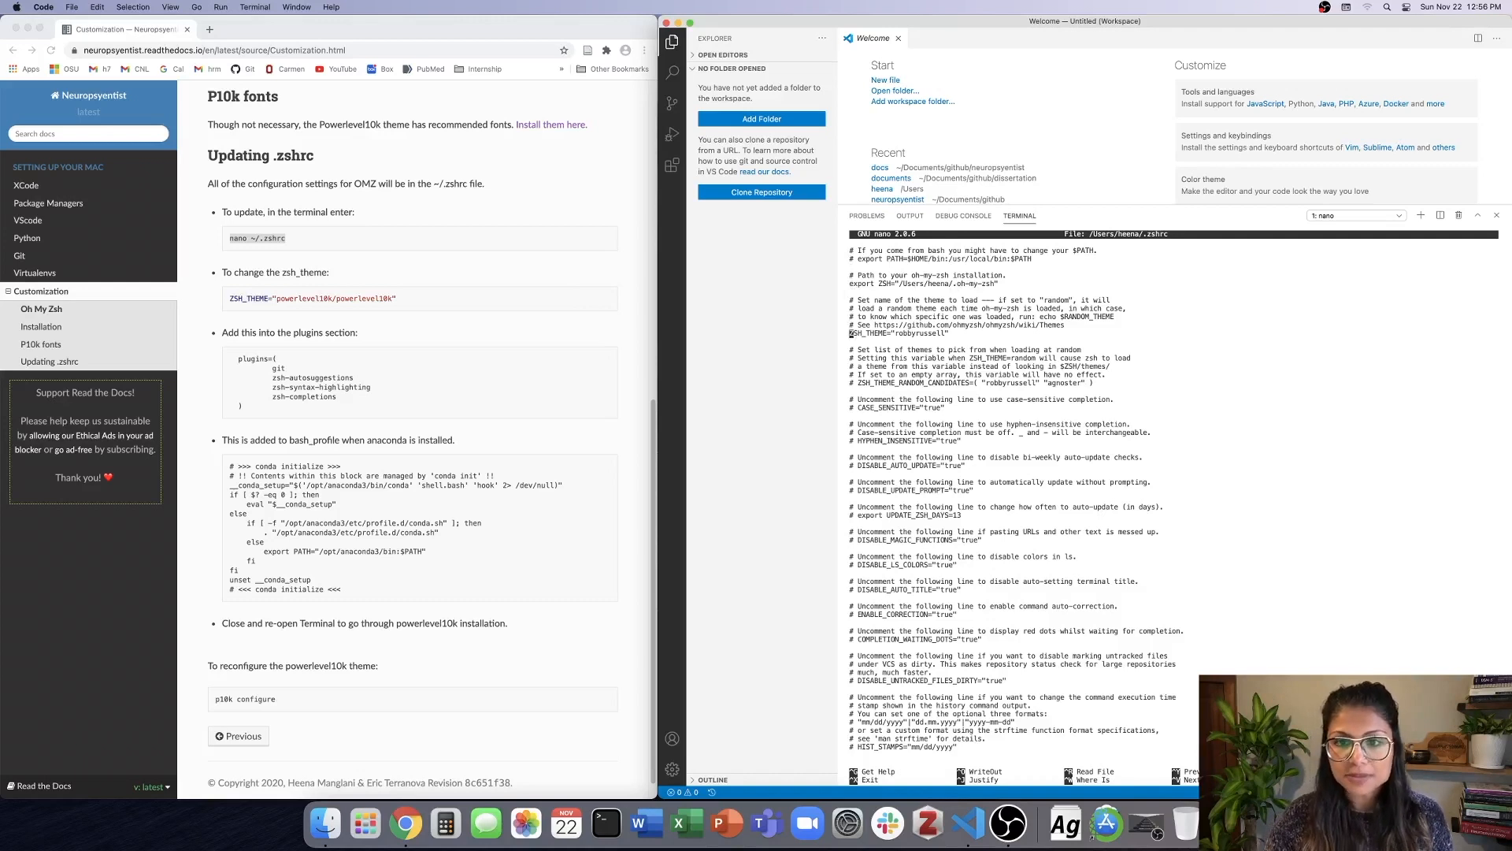
key("Right")
key("Right")
key("Right")
key("Right")
key("Right")
key("Right")
key("Right")
key("Right")
key("Right")
key("Right")
key("Right")
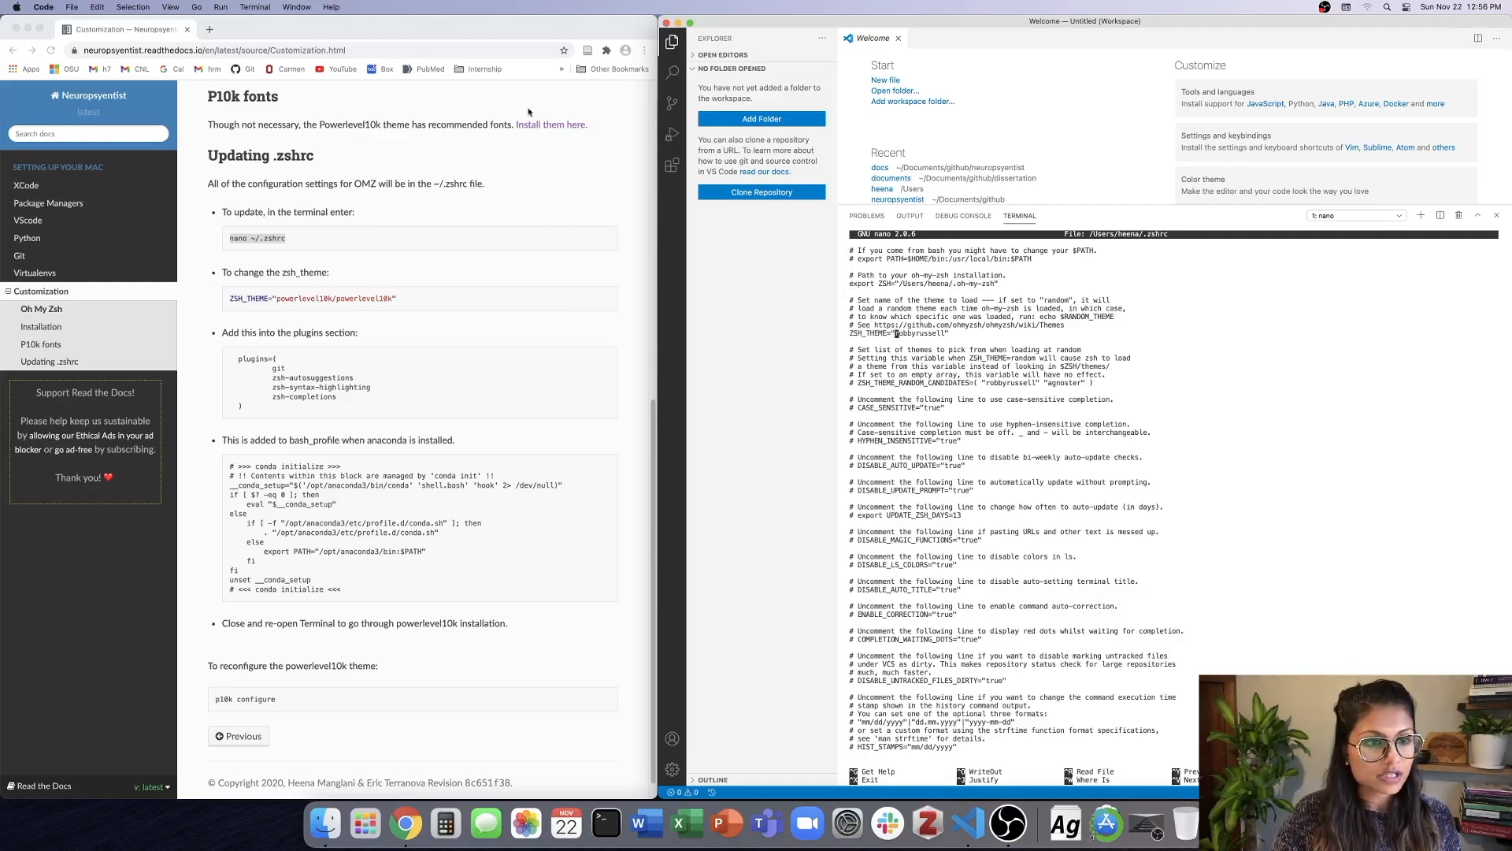
left_click(405, 297)
left_click_drag(393, 297, 277, 299)
key("super+c")
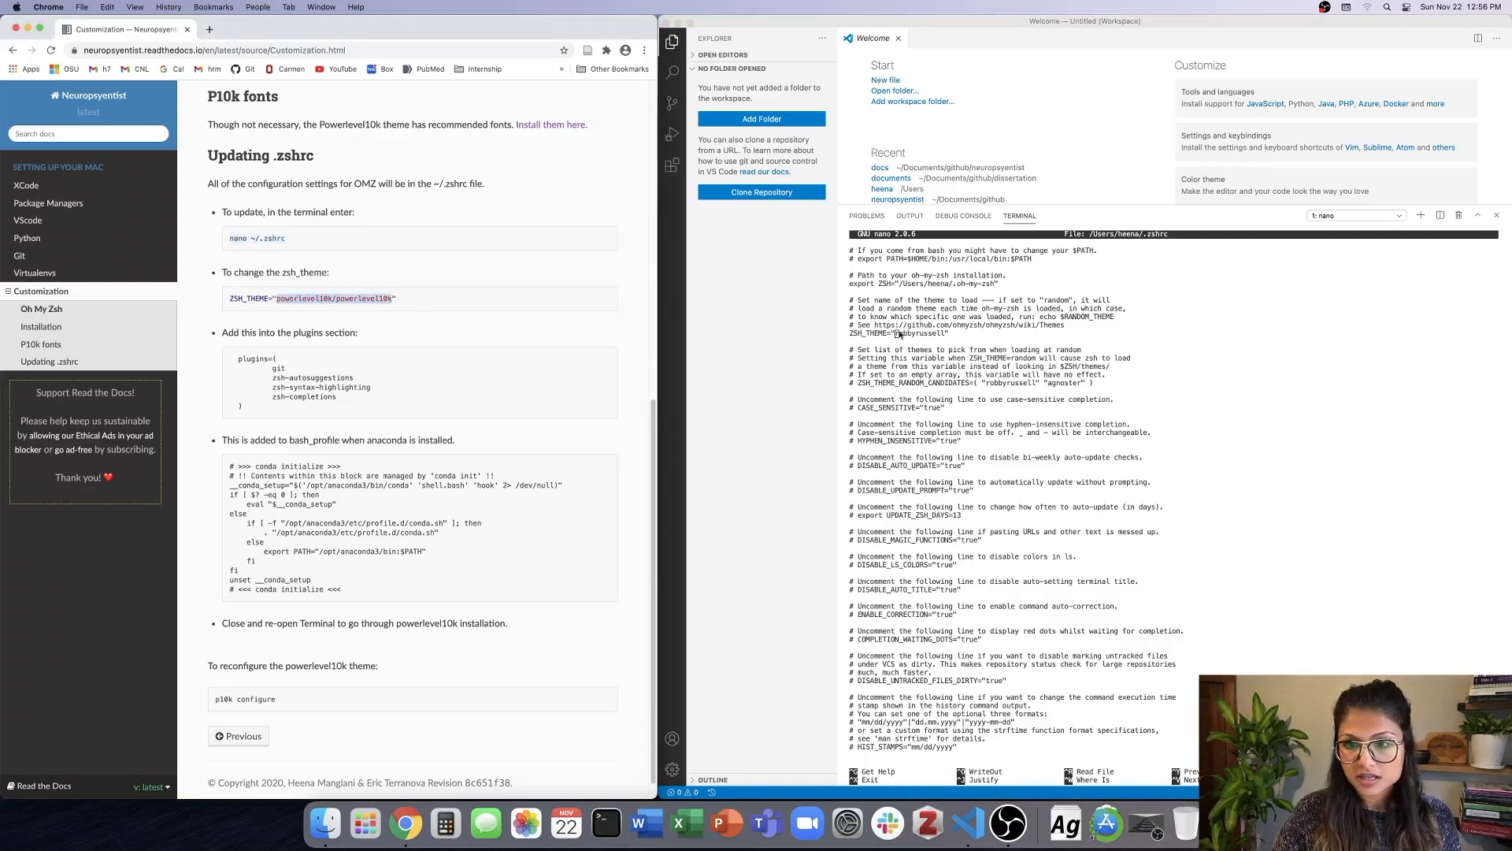
left_click(898, 334)
key("super+v")
key("Delete")
key("Delete")
key("Delete")
key("Delete")
key("Delete")
key("Delete")
key("Delete")
key("Delete")
key("Delete")
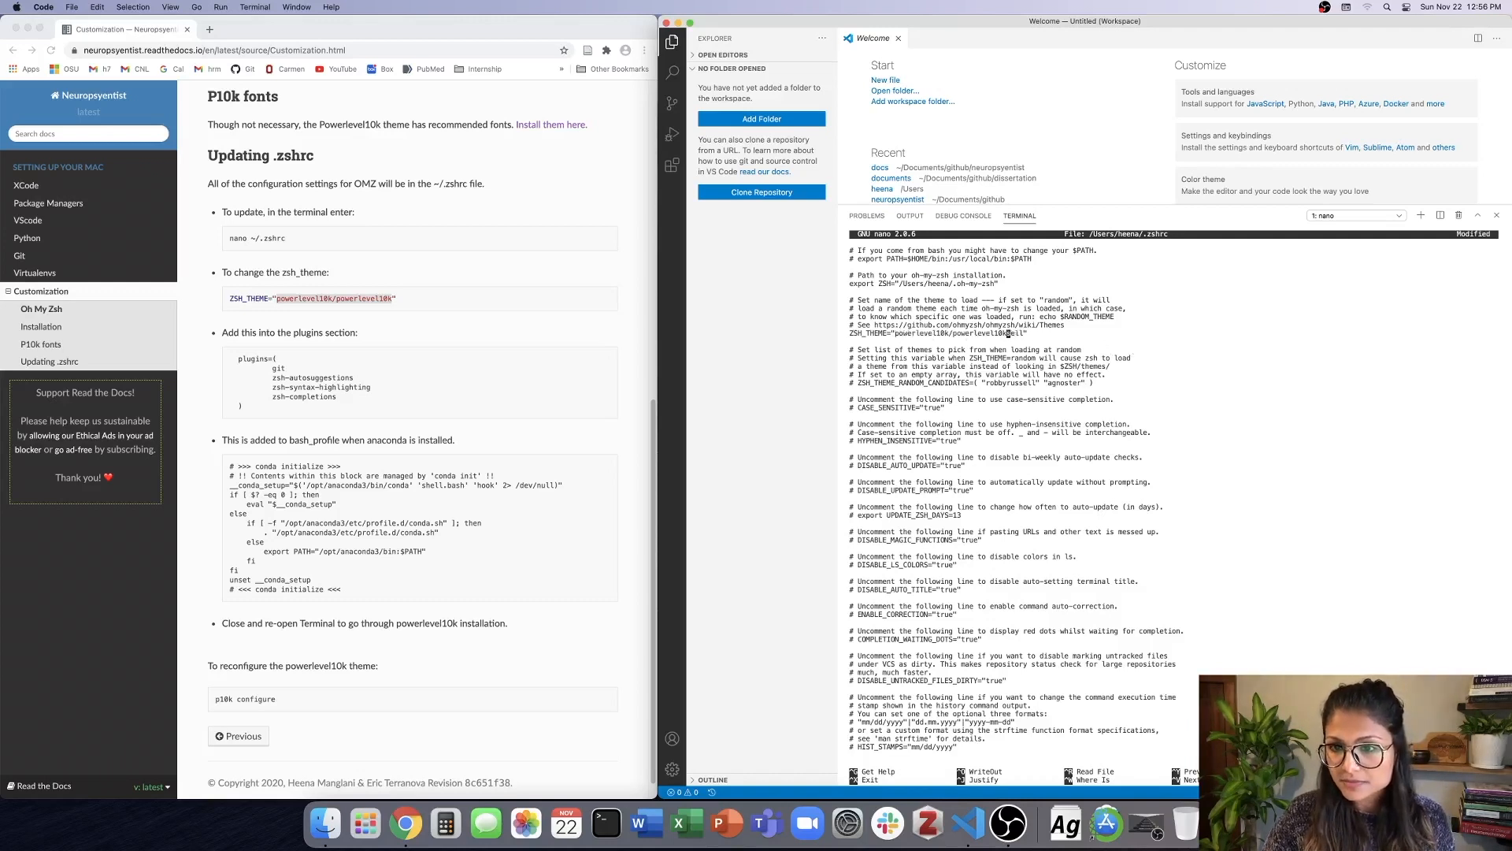
key("Delete")
key("Delete")
key("Delete")
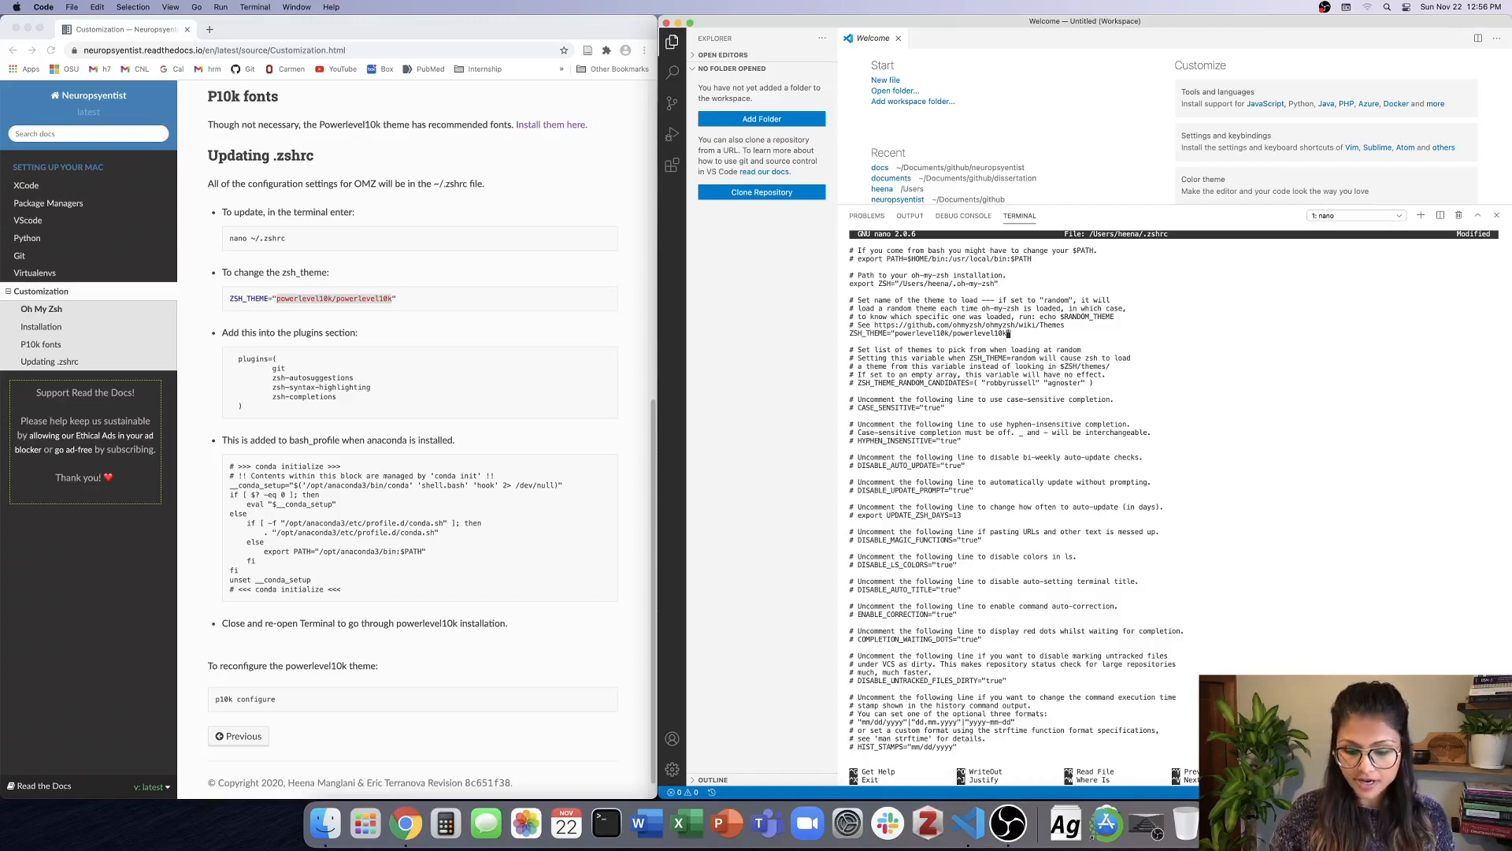
Delete the plugins=(git) line from the .zshrc file.
key("Left")
key("Left")
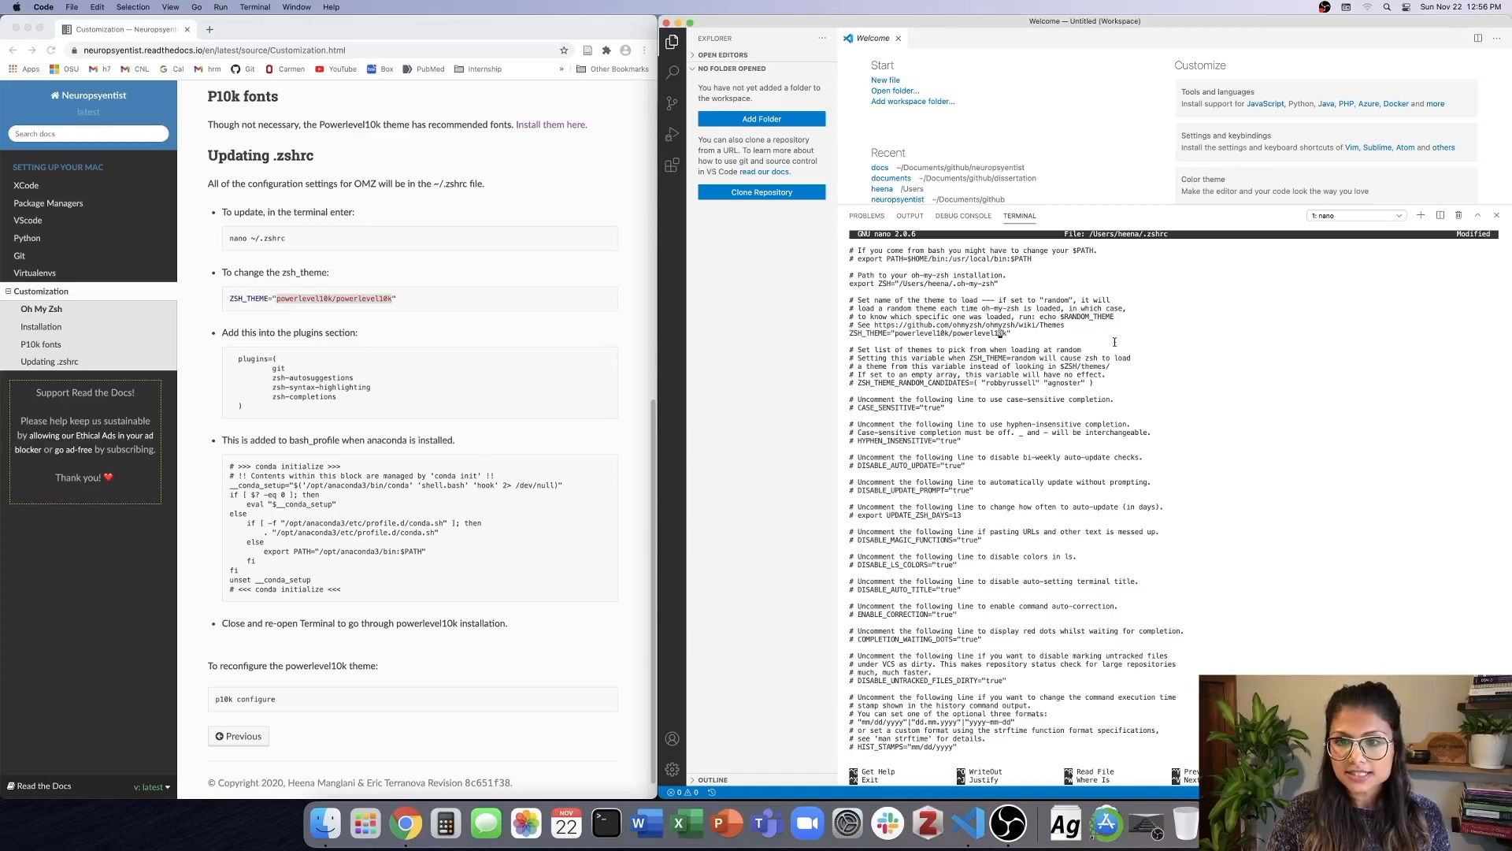
key("ctrl+a")
key("Down")
key("Down")
key("Down")
key("Down")
key("Down")
key("Down")
key("Down")
key("Down")
key("Down")
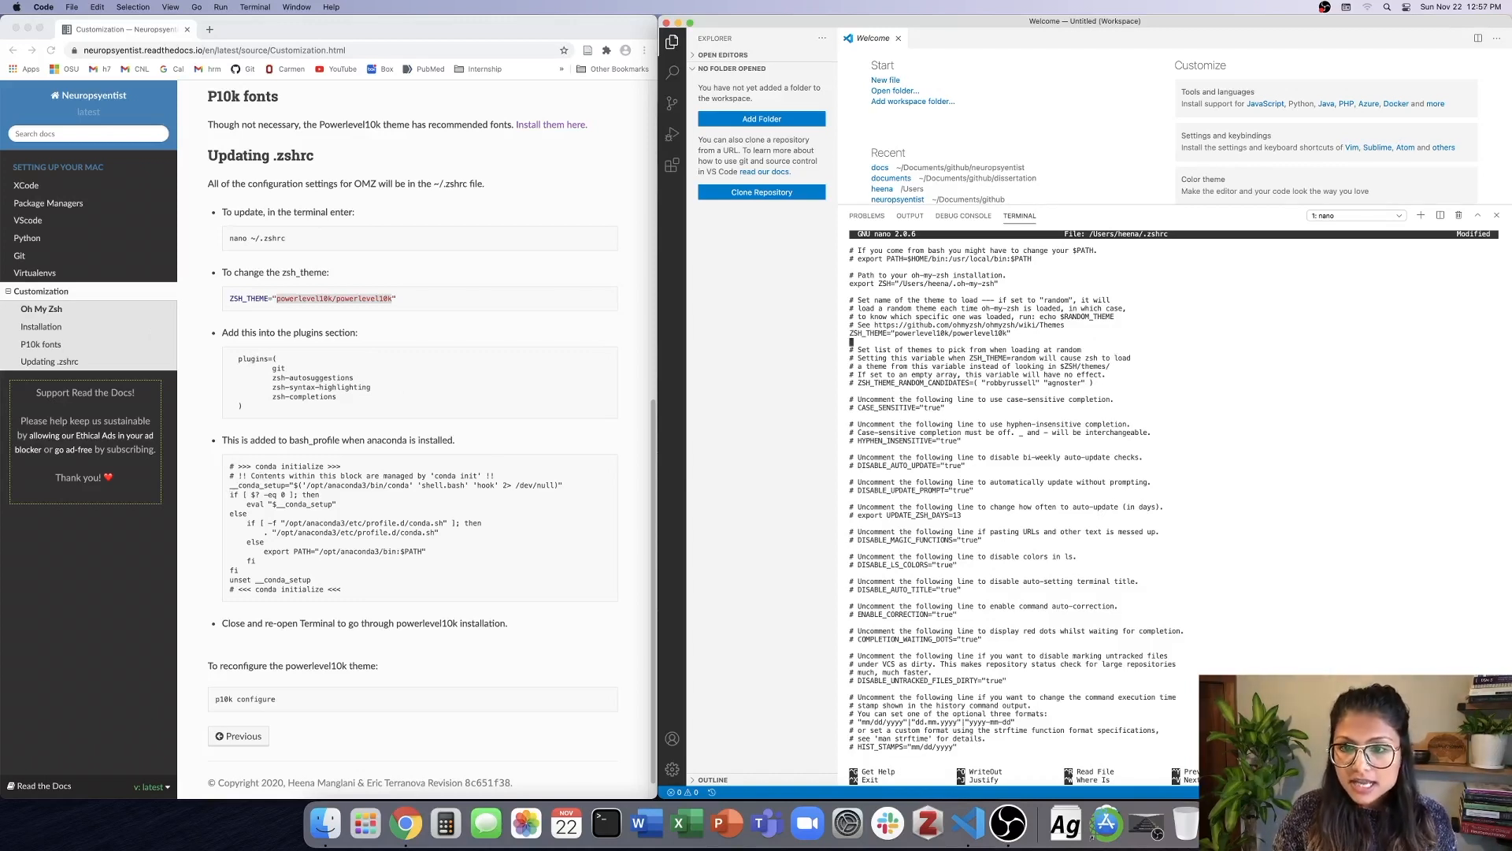
key("Down")
key("Down")
key("Down")
key("Down")
key("Down")
key("Down")
key("Down")
key("Down")
key("Down")
key("Down")
key("Down")
key("Down")
key("Down")
key("Down")
key("Down")
key("Down")
key("Down")
key("Down")
key("Down")
key("Down")
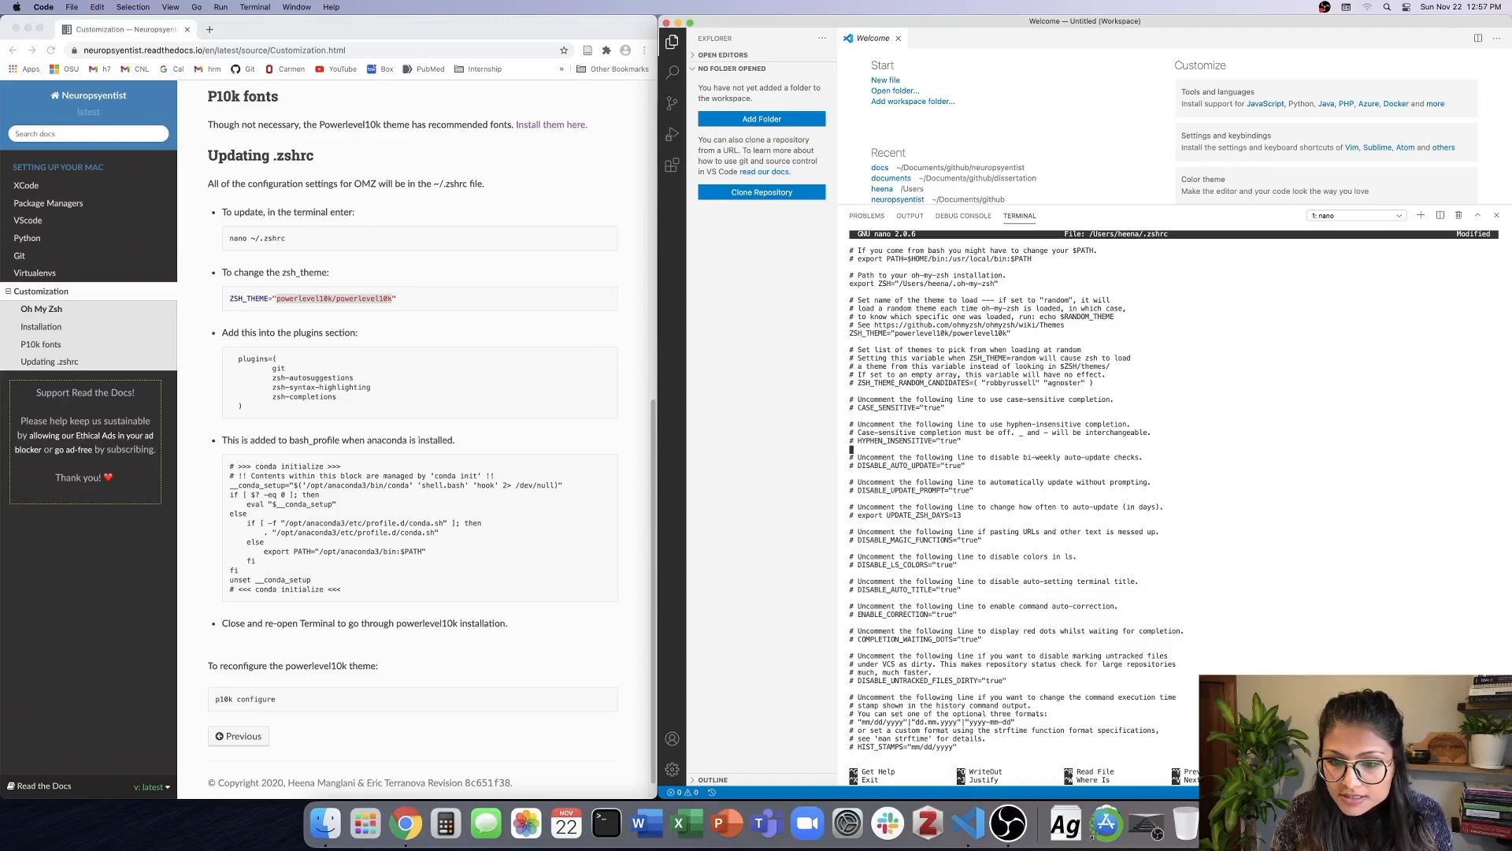
key("Down")
key("Down")
key("Down")
key("Down")
key("Down")
key("Down")
key("Down")
key("Down")
key("Down")
key("Down")
key("Down")
key("Down")
key("Down")
key("Down")
key("Down")
key("Down")
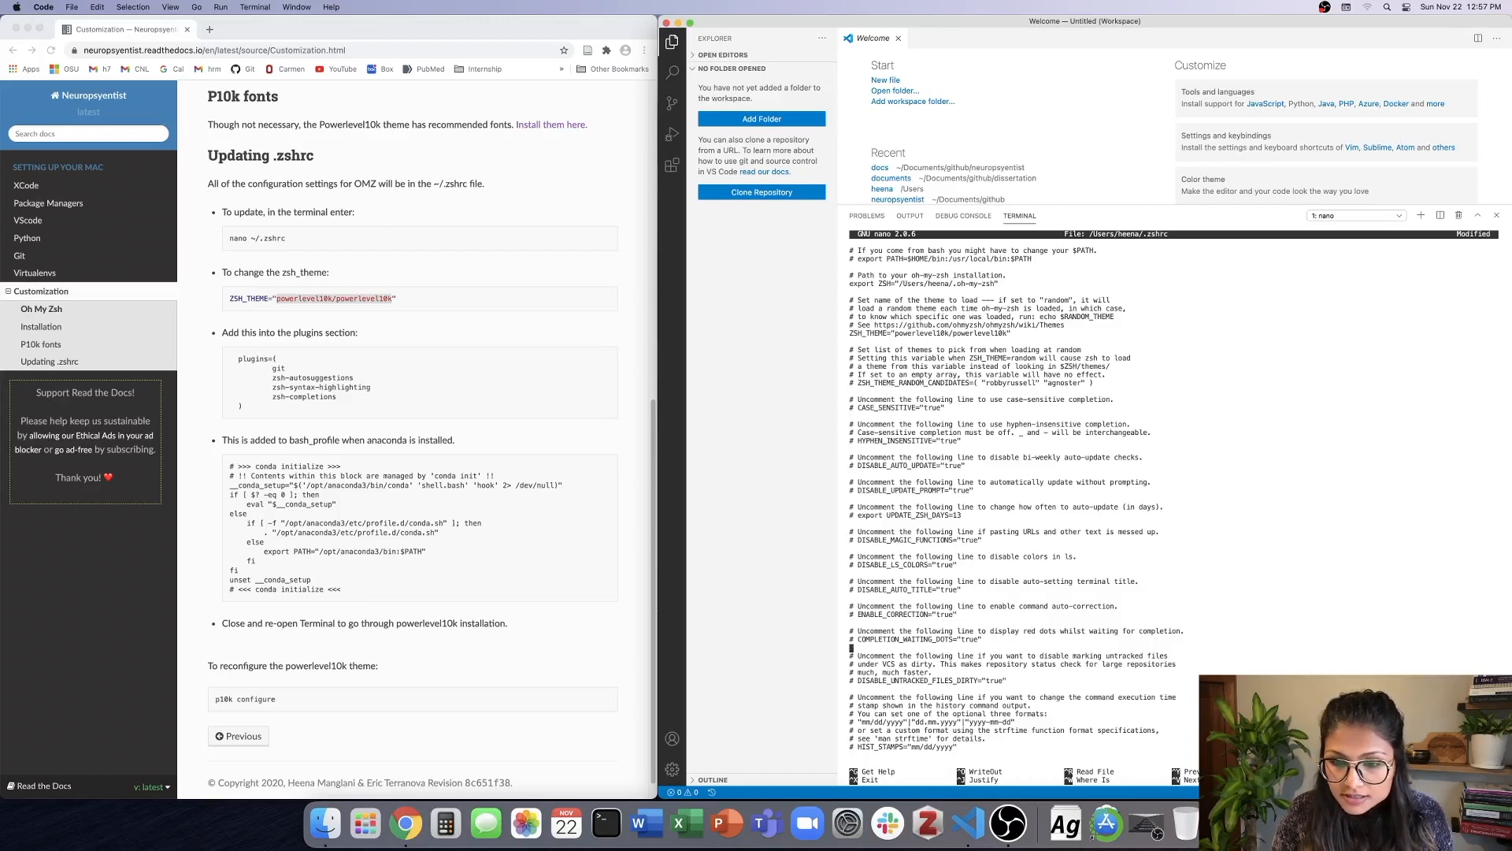
key("Down")
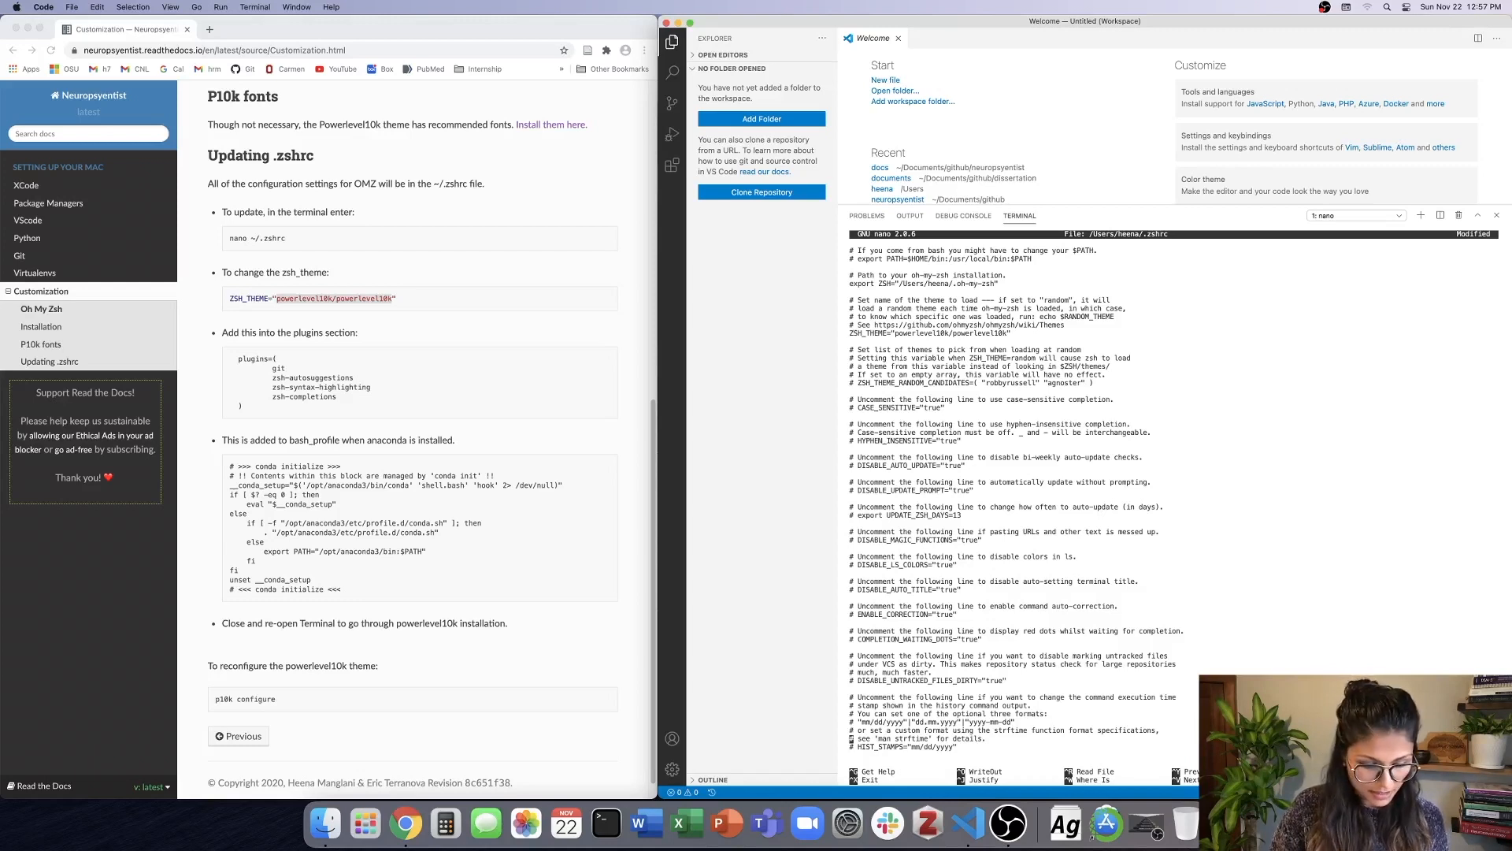
key("ctrl+v")
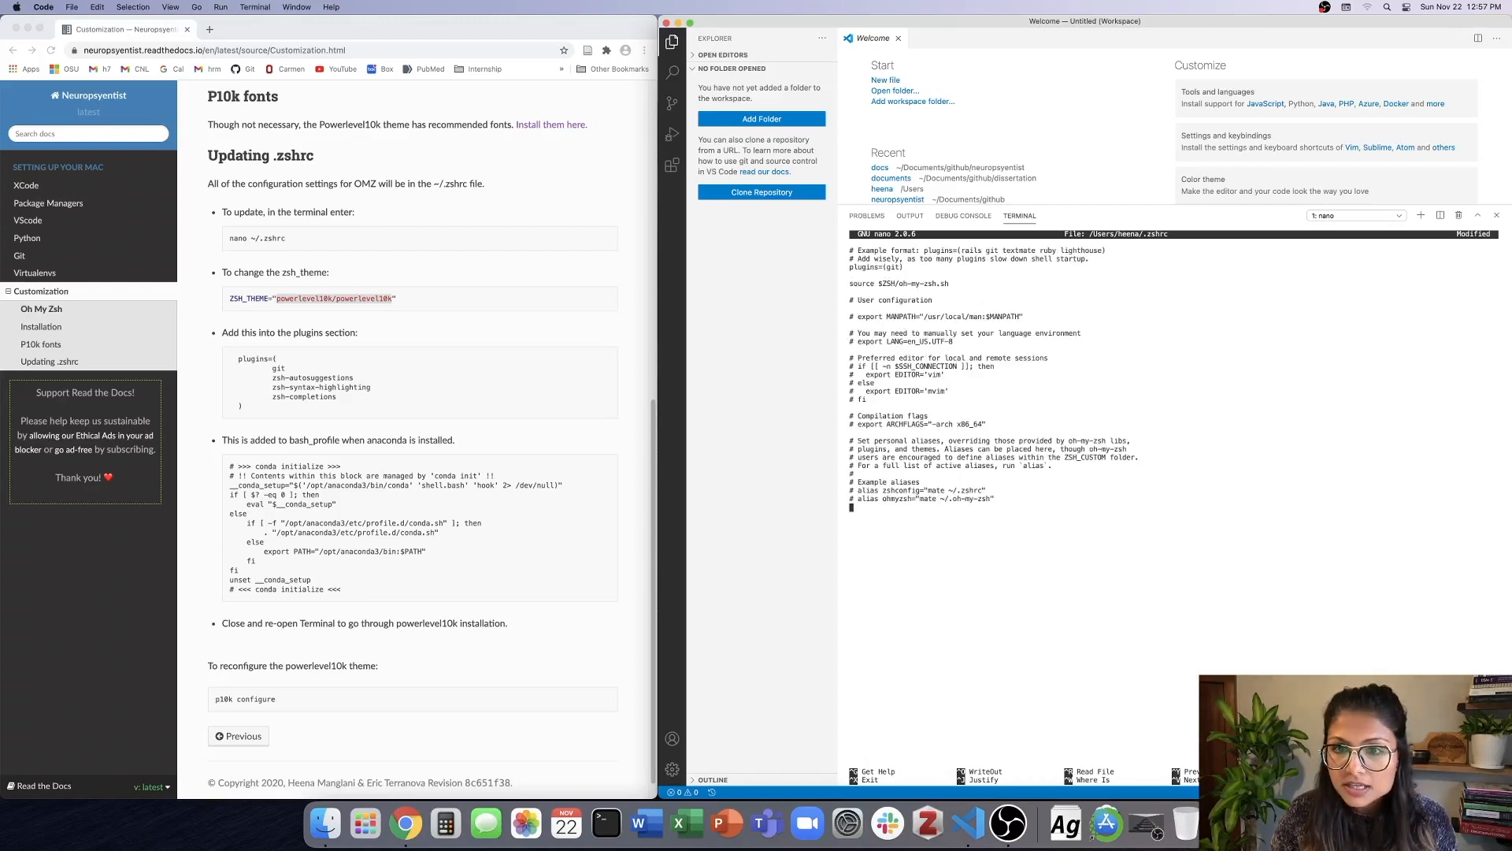
key("Up")
key("Up")
key("Up")
key("Up")
key("Up")
key("Up")
key("Up")
key("Up")
key("Up")
key("Up")
key("Up")
key("Up")
key("Up")
key("Up")
key("Up")
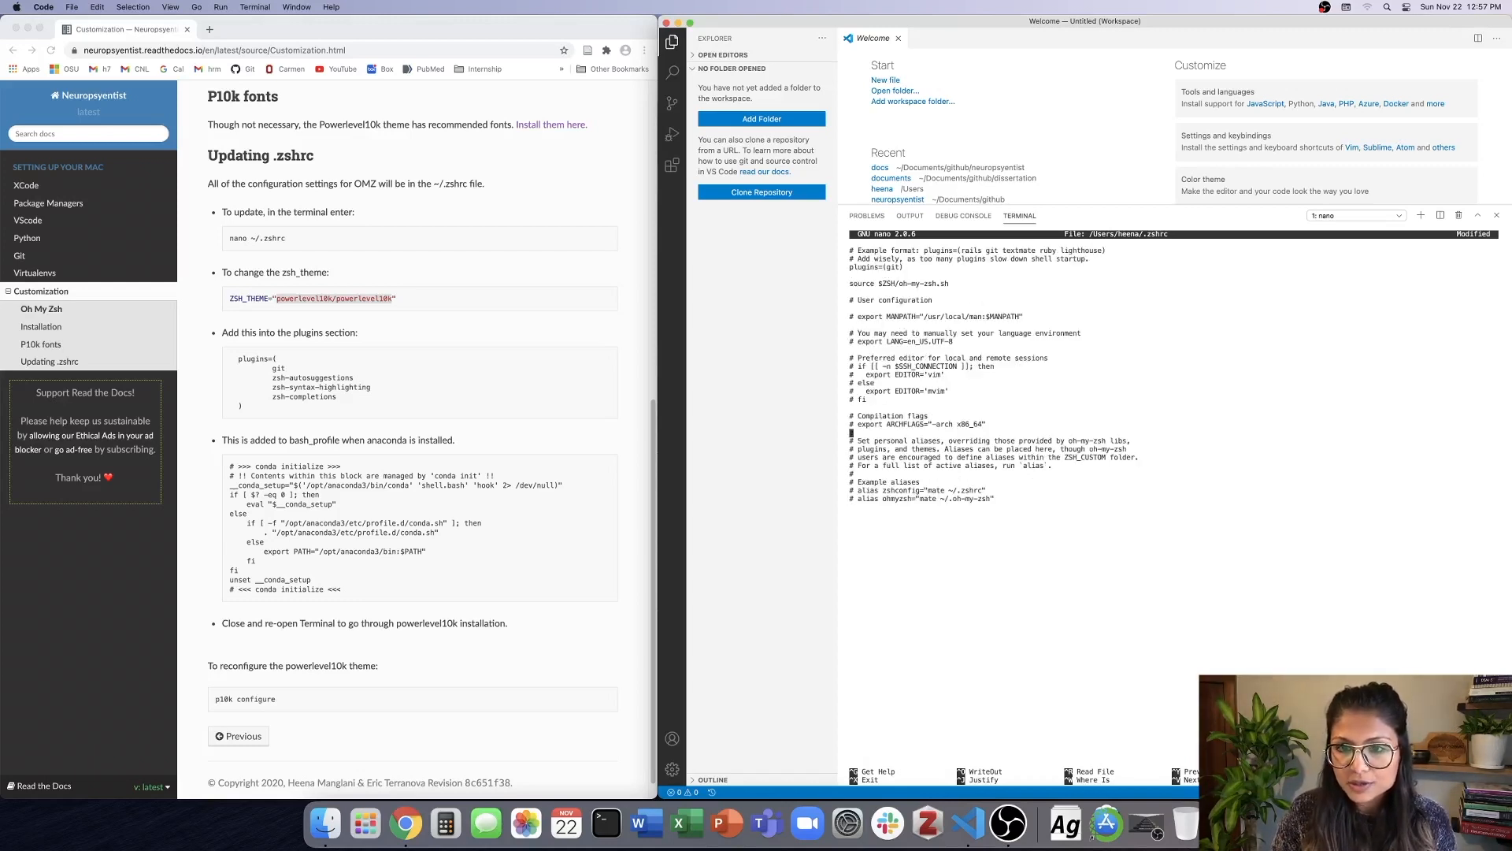
key("Up")
key("Up")
key("Up")
key("Up")
key("Up")
key("Up")
key("Up")
key("Up")
key("Up")
key("Up")
key("Up")
key("Up")
key("Up")
key("Up")
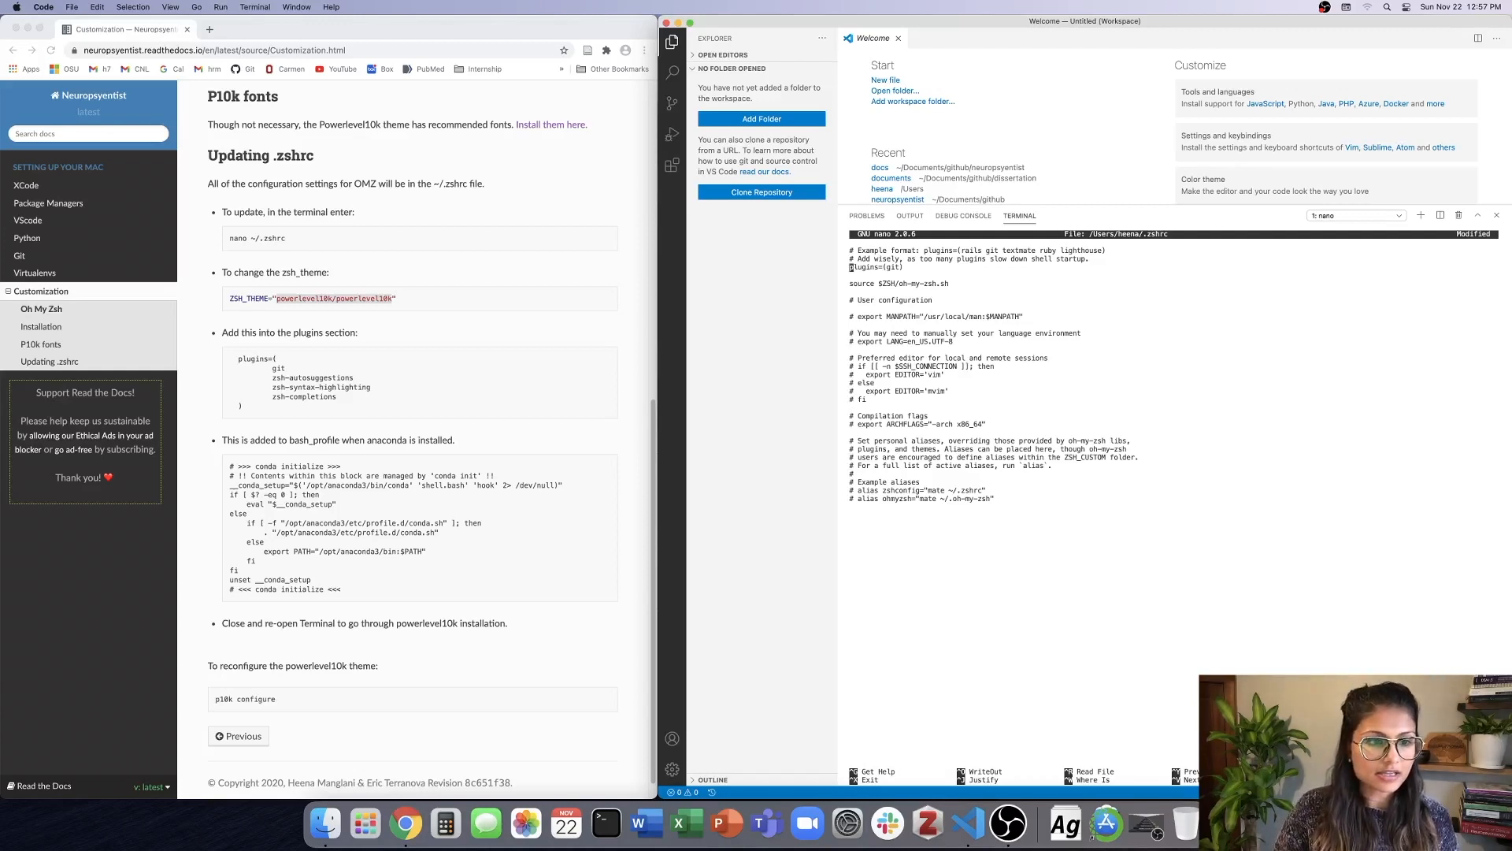
key("Delete")
key("Delete")
key("Delete")
key("Delete")
key("Delete")
key("Delete")
key("Delete")
key("Delete")
key("Delete")
key("Delete")
key("Delete")
key("Delete")
key("Delete")
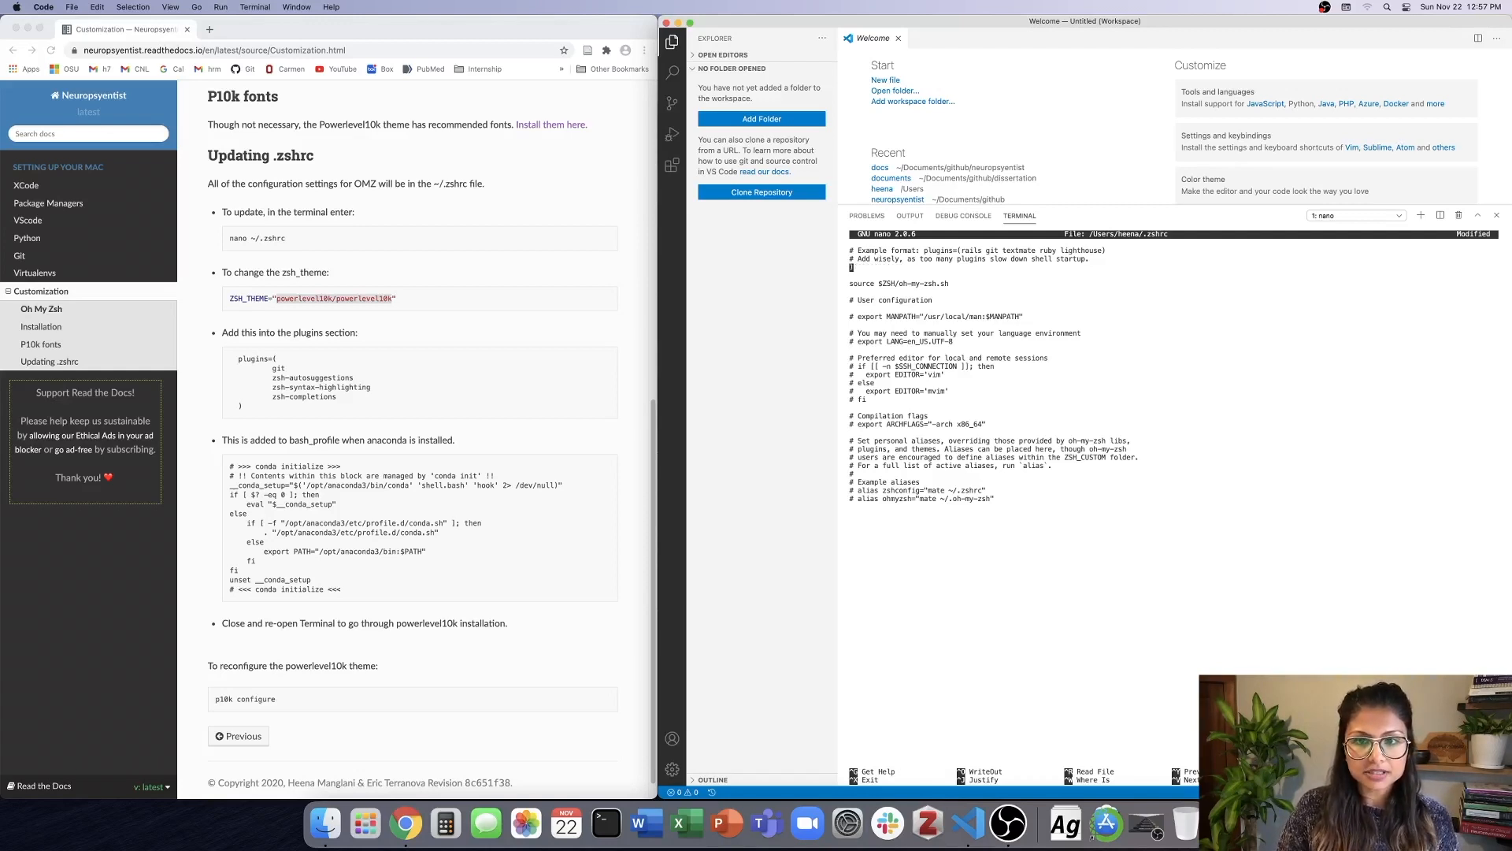
Insert the docs' plugins block with git, zsh-autosuggestions, zsh-syntax-highlighting and zsh-completions above the source $ZSH/oh-my-zsh.sh line, and remove the extra blank line.
left_click(281, 369)
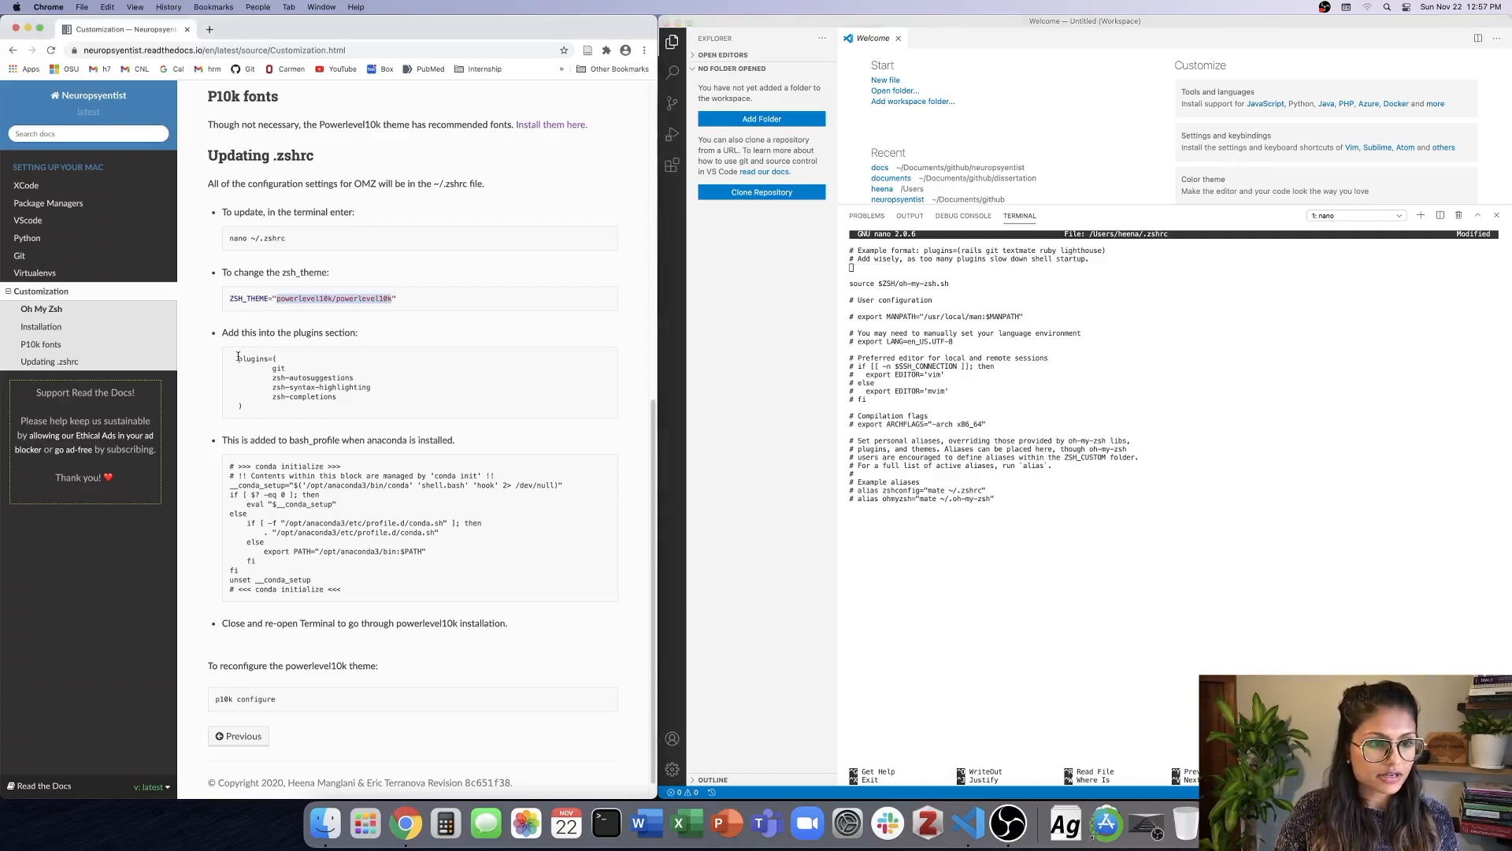
left_click_drag(238, 356, 285, 418)
key("super+c")
left_click(872, 270)
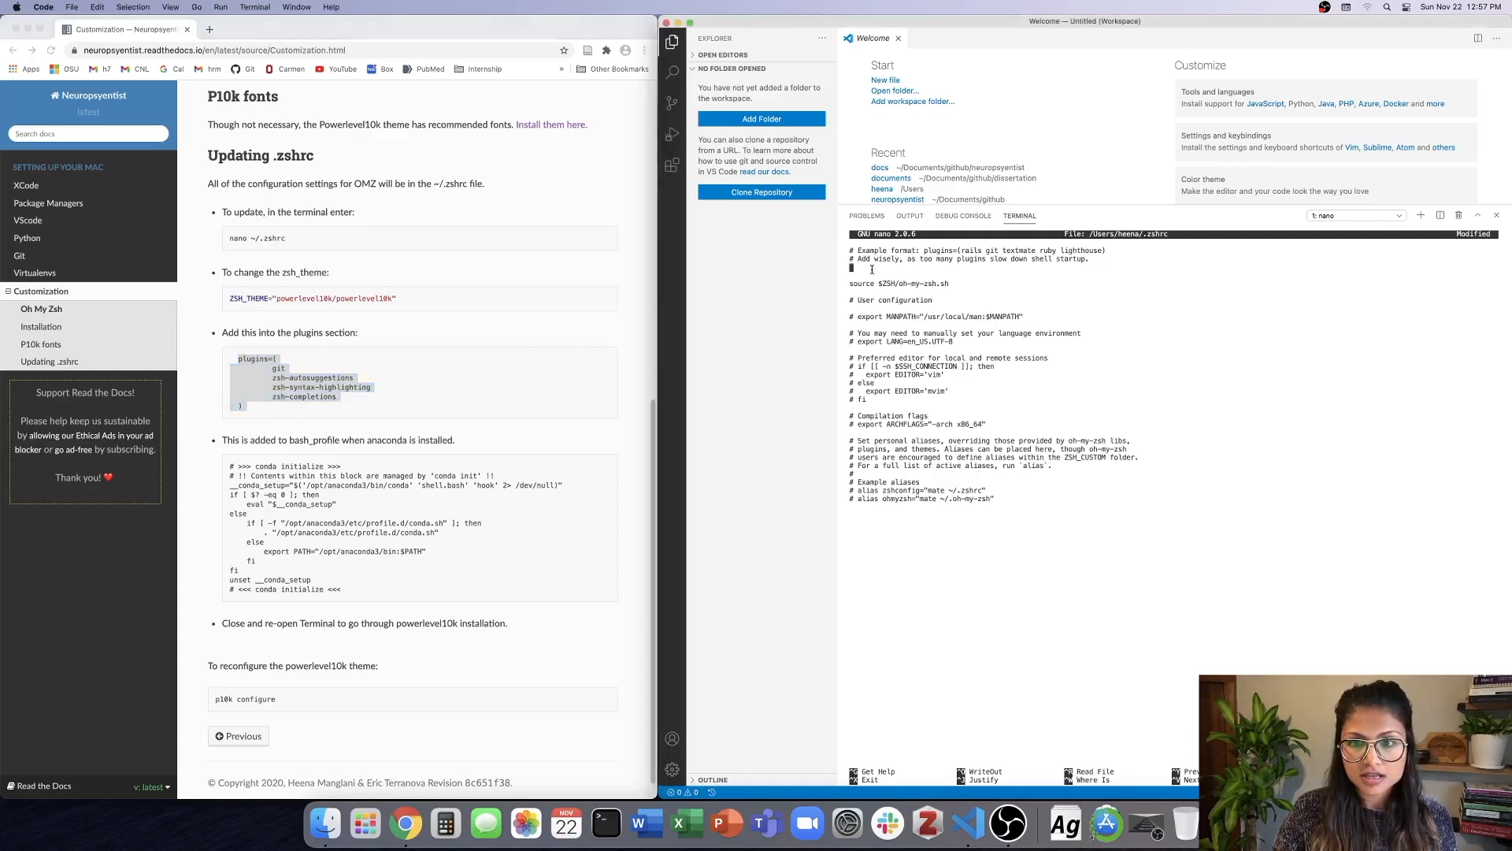
key("super+v")
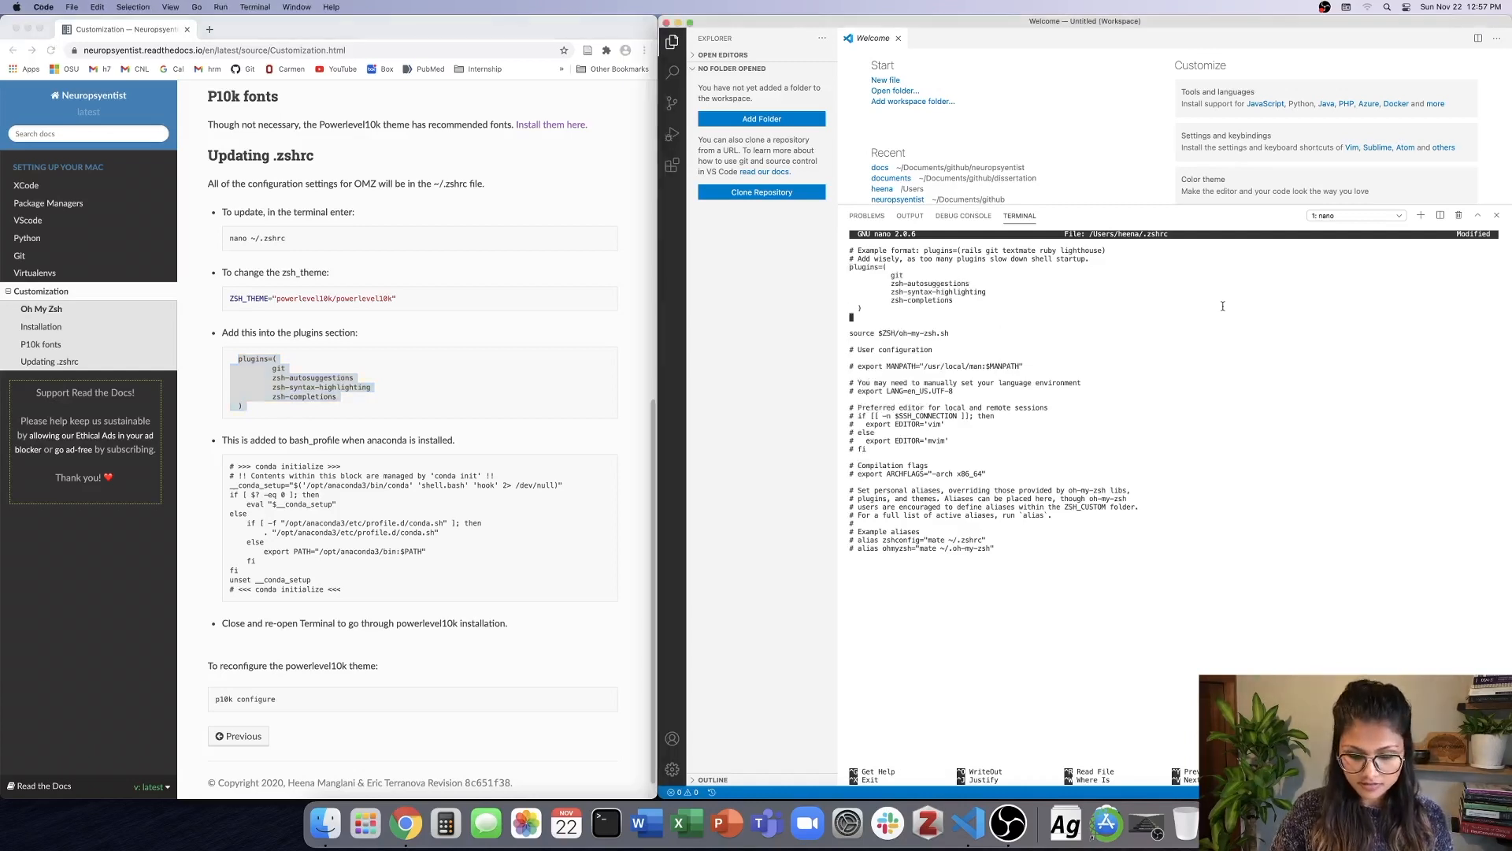
key("Delete")
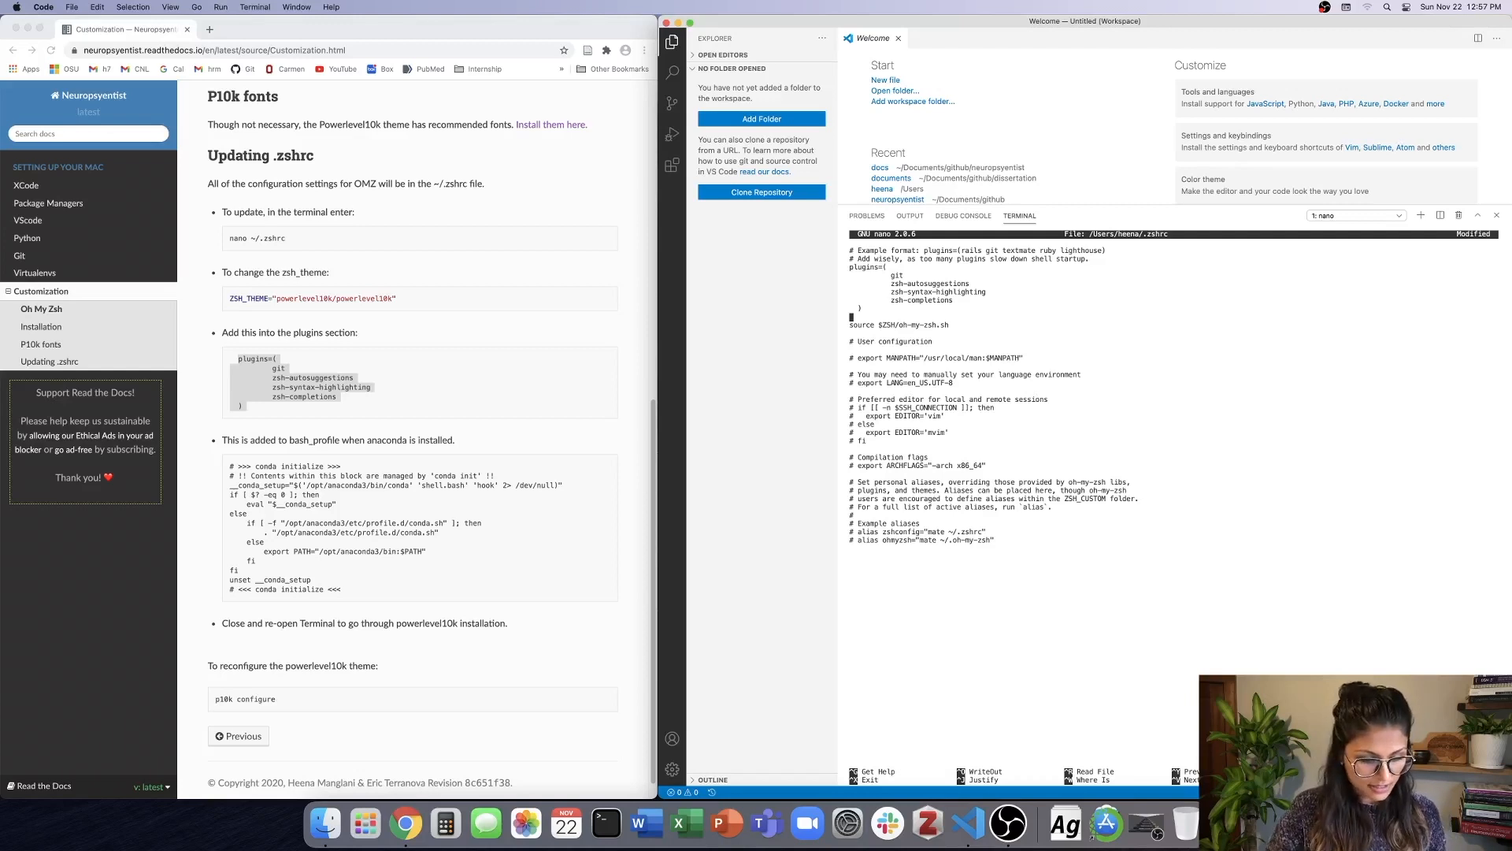
Save the modified .zshrc under its existing name, exit nano, and clear the text selection in the docs.
key("ctrl+x")
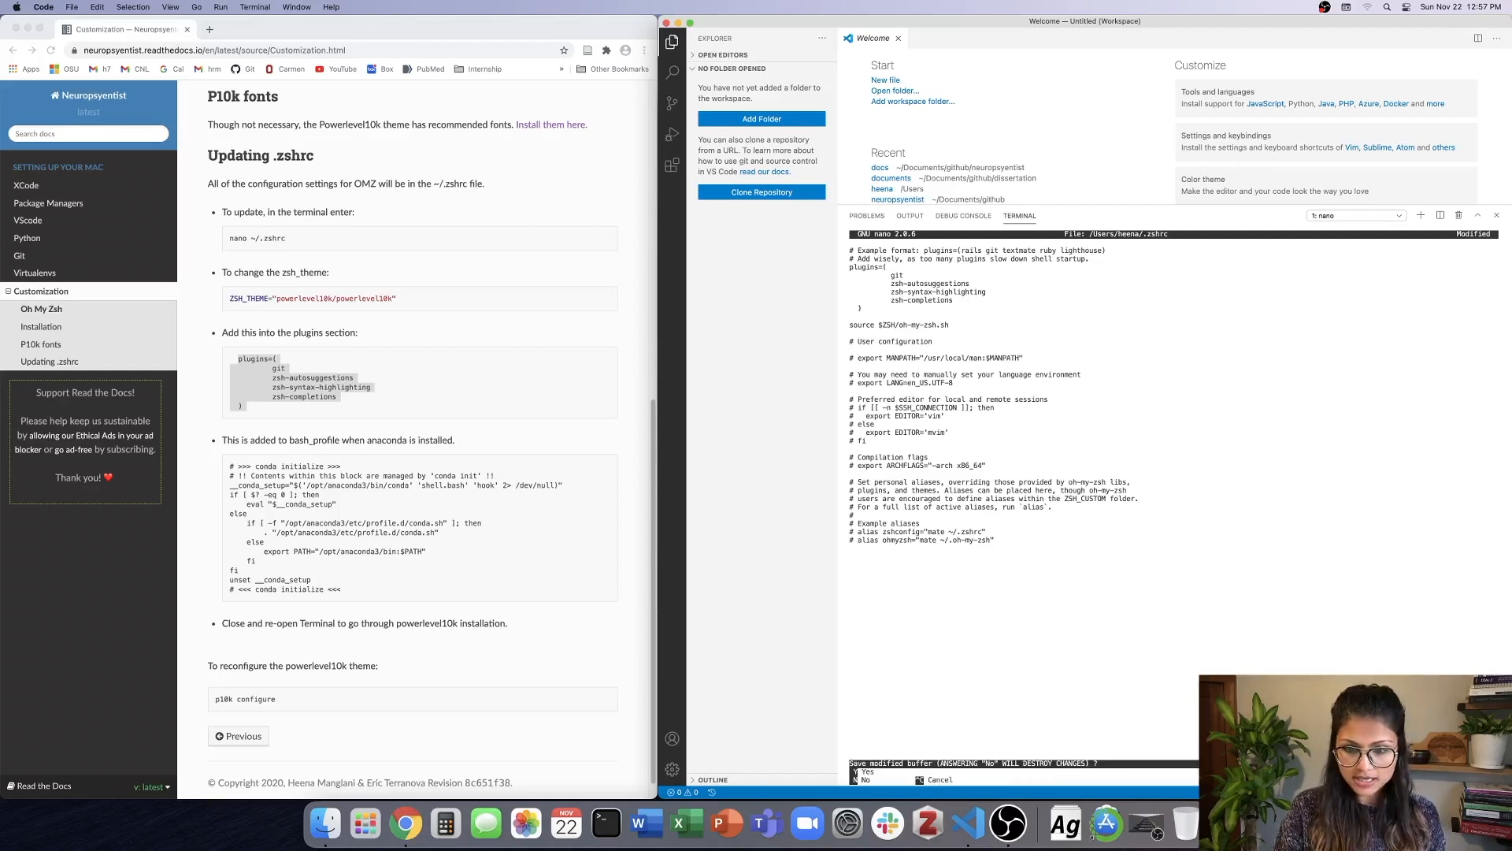
key("y")
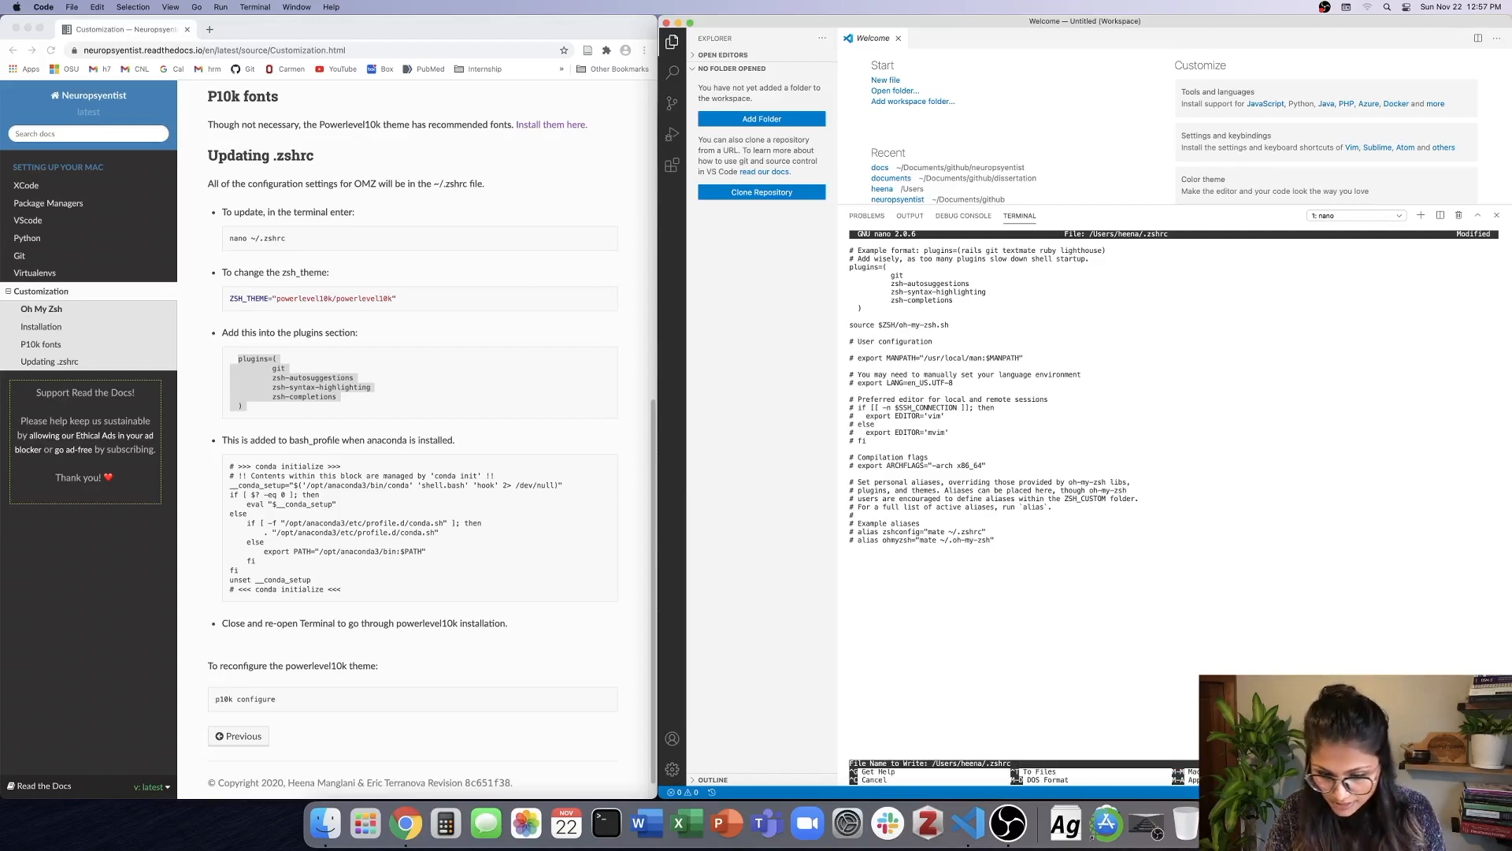
key("Return")
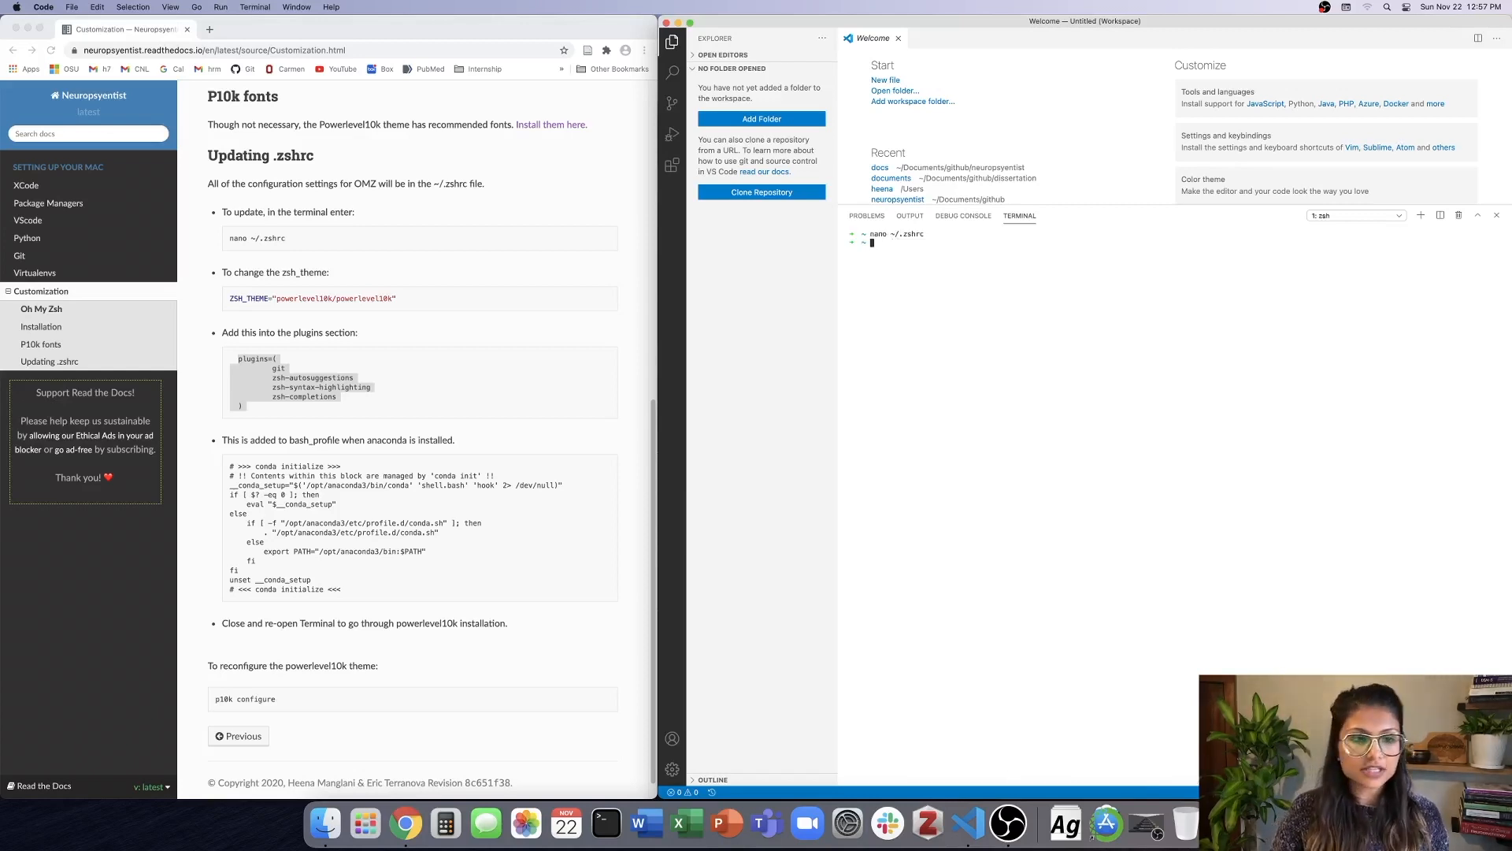
left_click(436, 396)
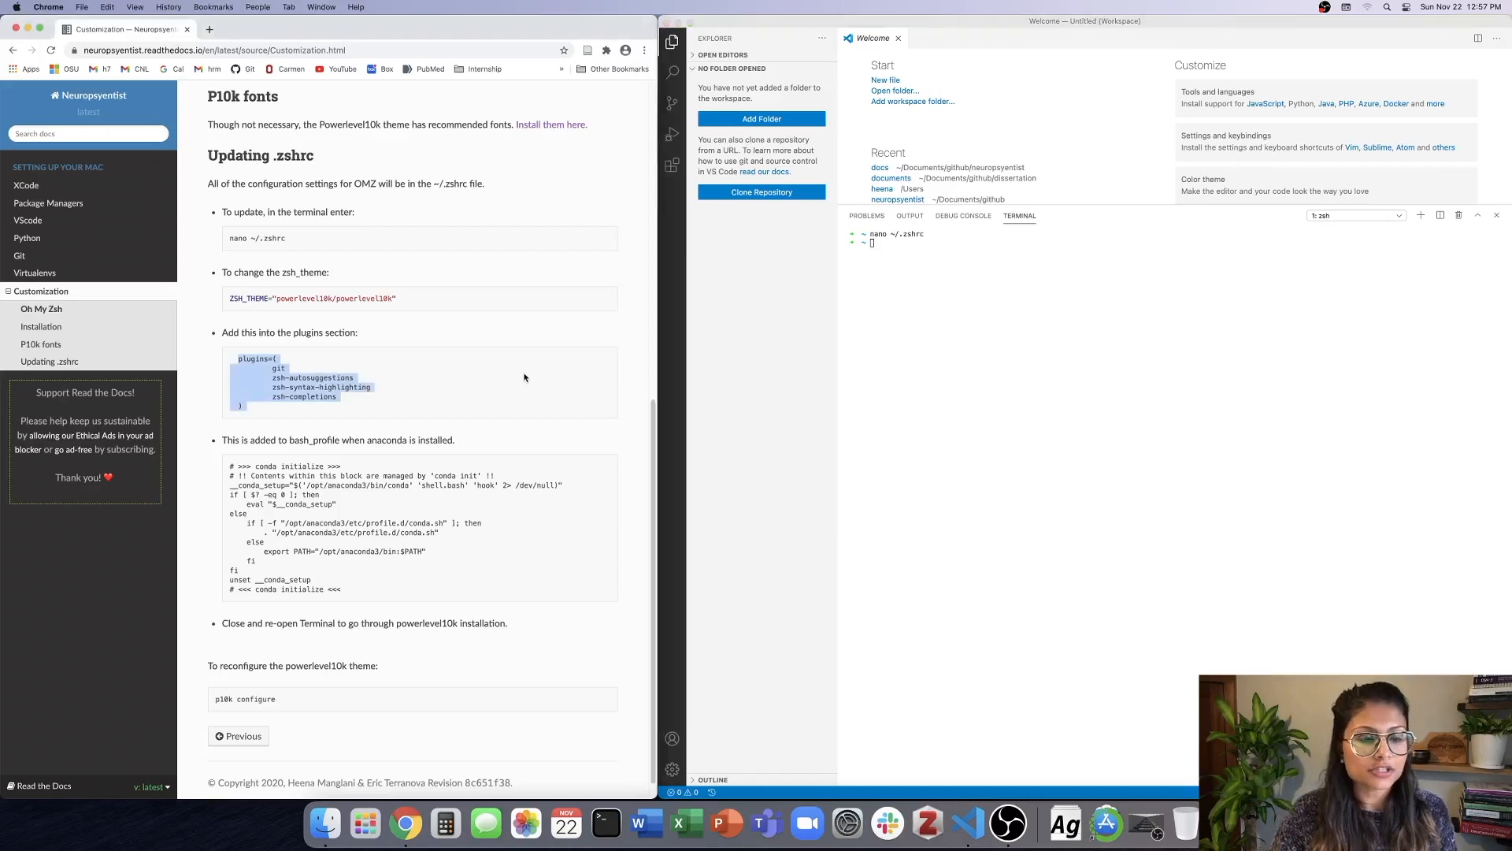
left_click(430, 415)
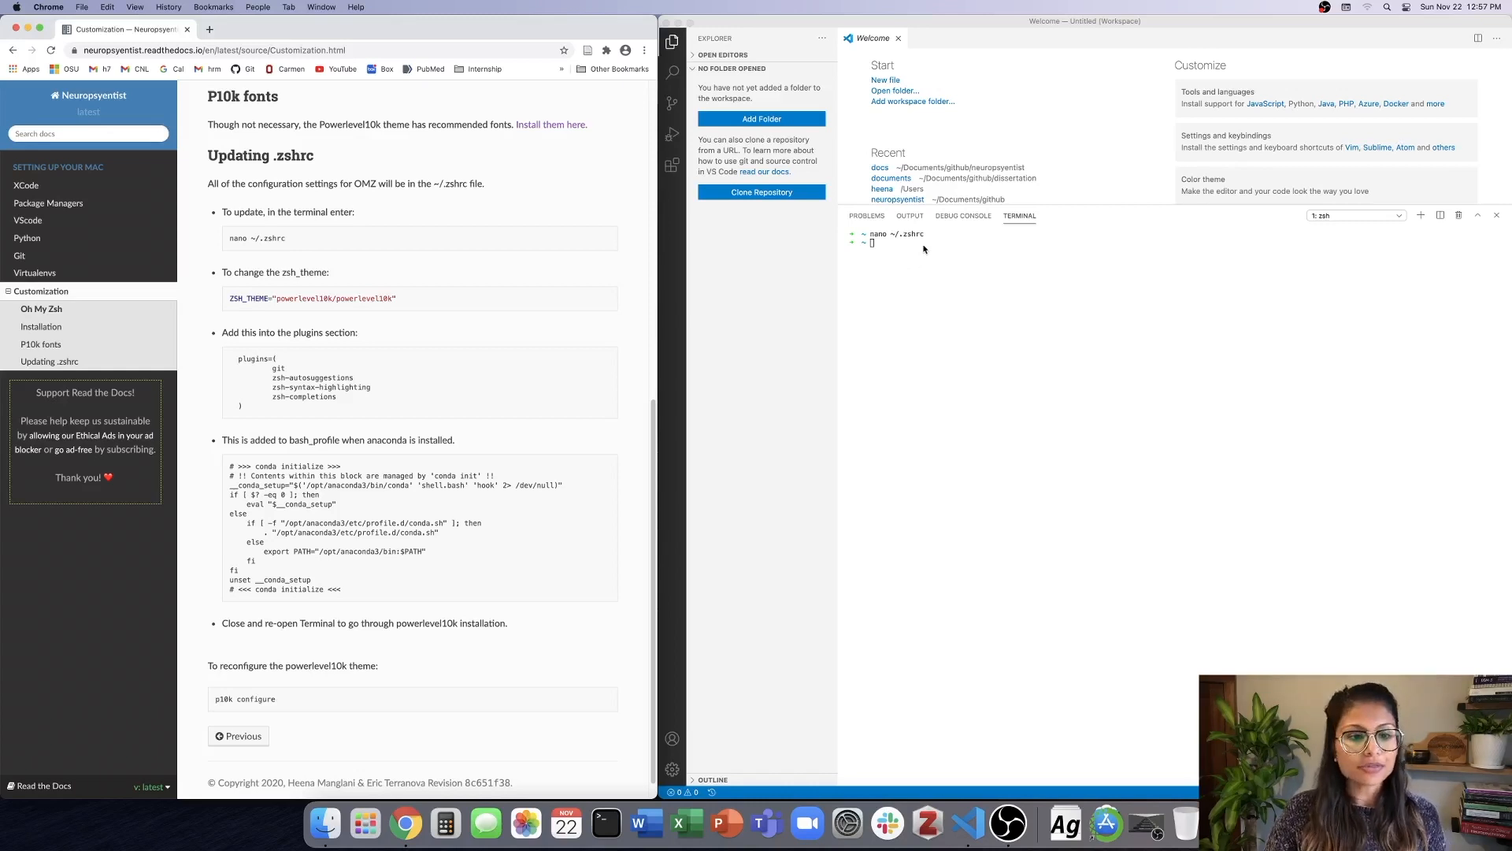
End the current terminal session with exit and open a new terminal to start the Powerlevel10k configuration wizard.
left_click(880, 266)
type("exit")
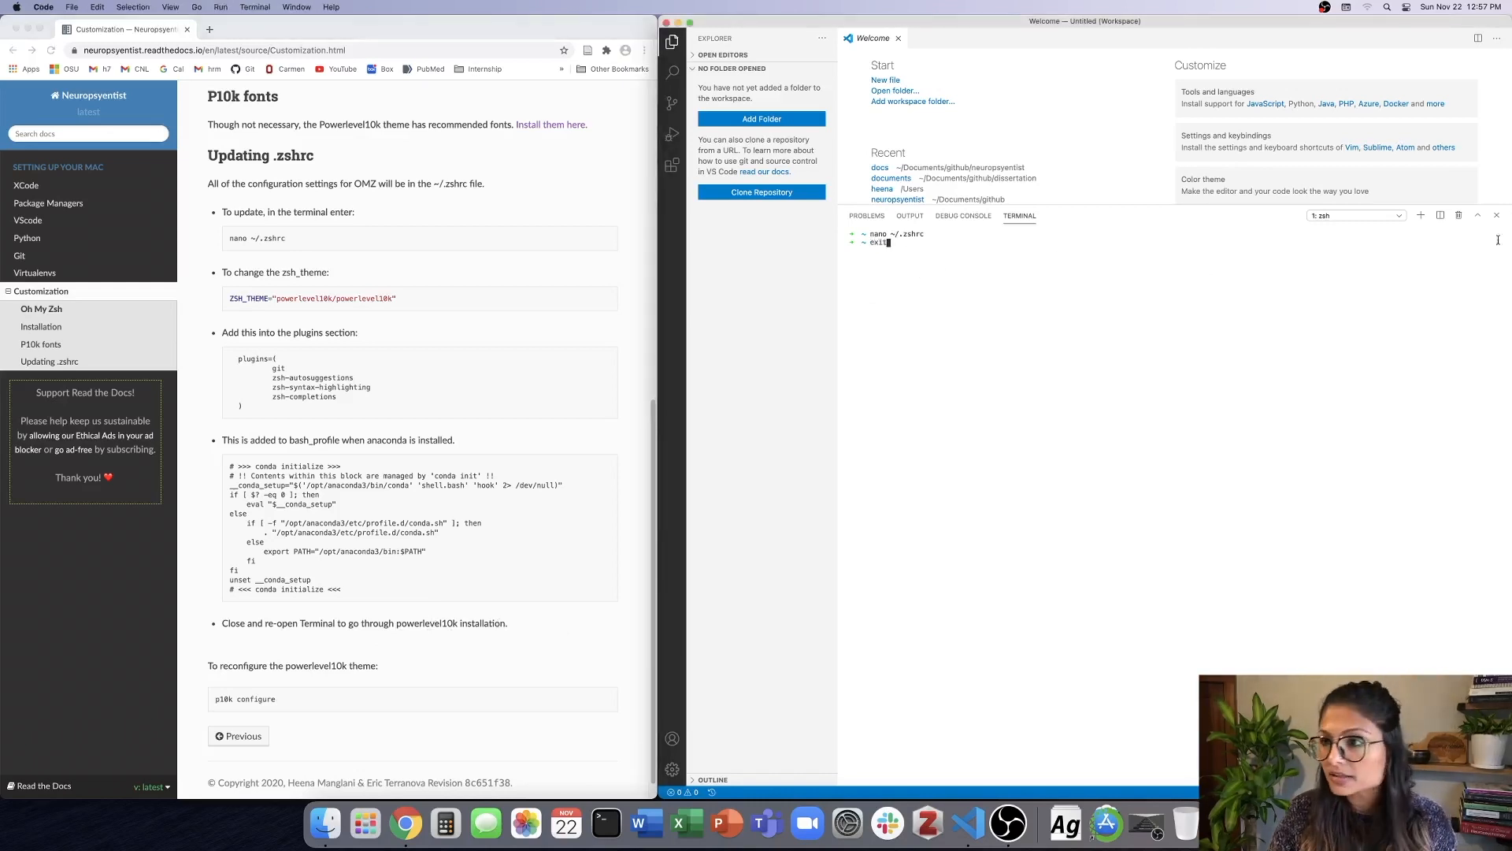
key("Return")
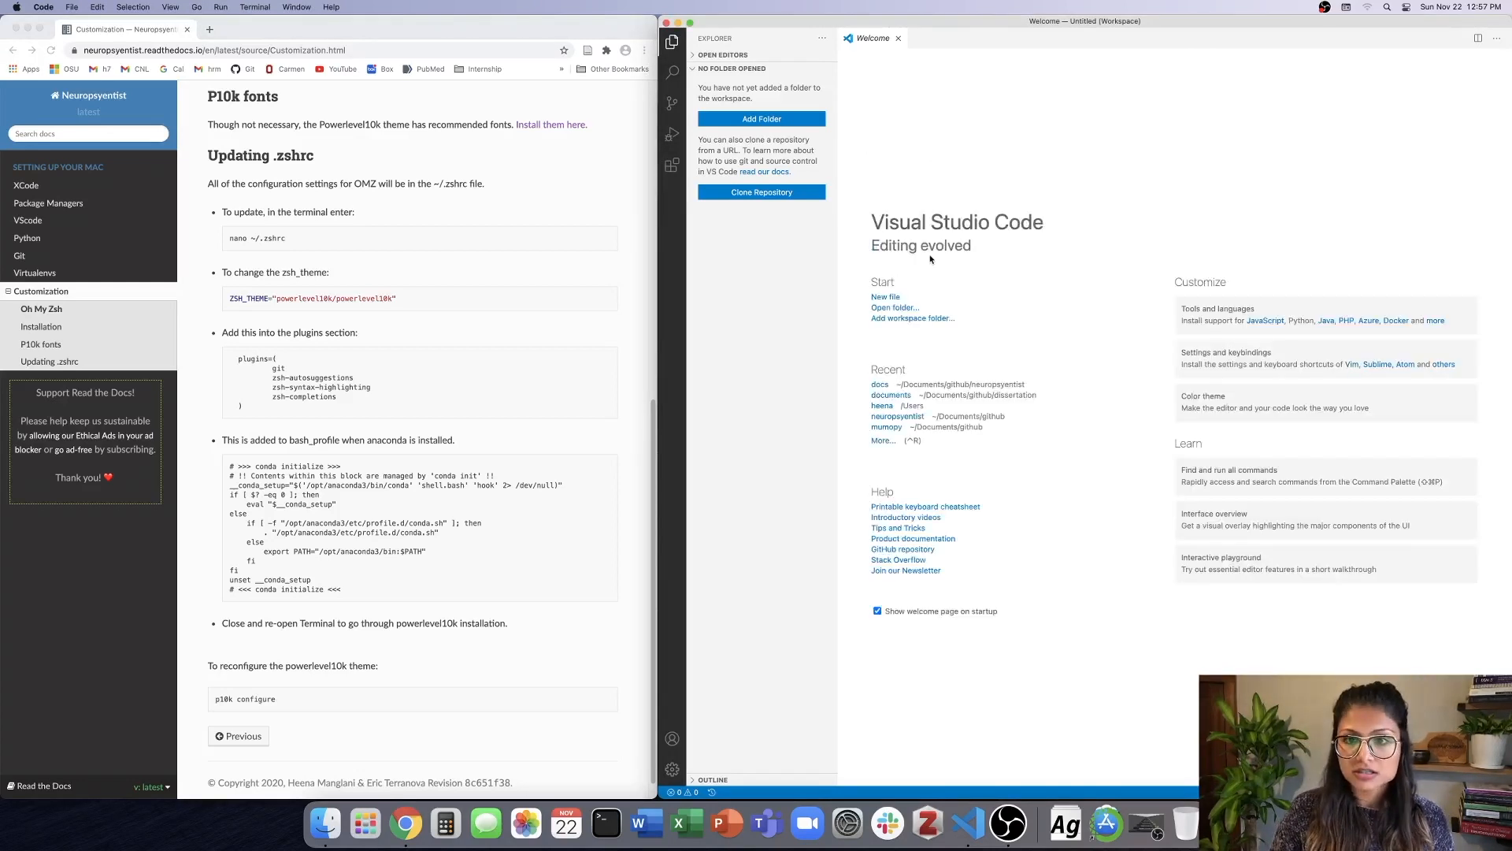
key("ctrl+grave")
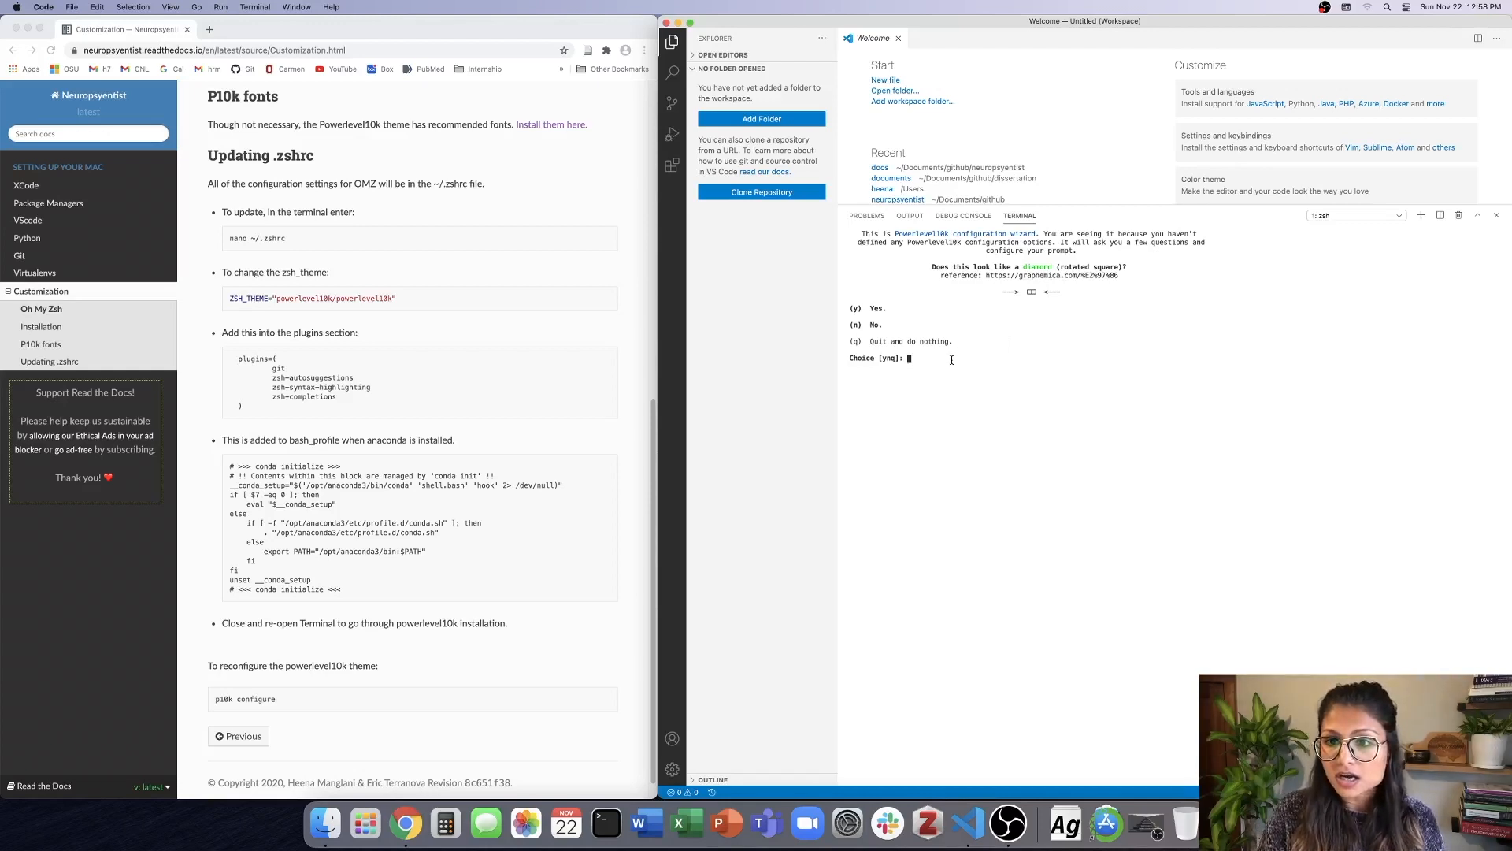
Answer the wizard's glyph questions: Yes for the diamond, No for both lock icons, and Yes for the taller and fatter symbol.
key("y")
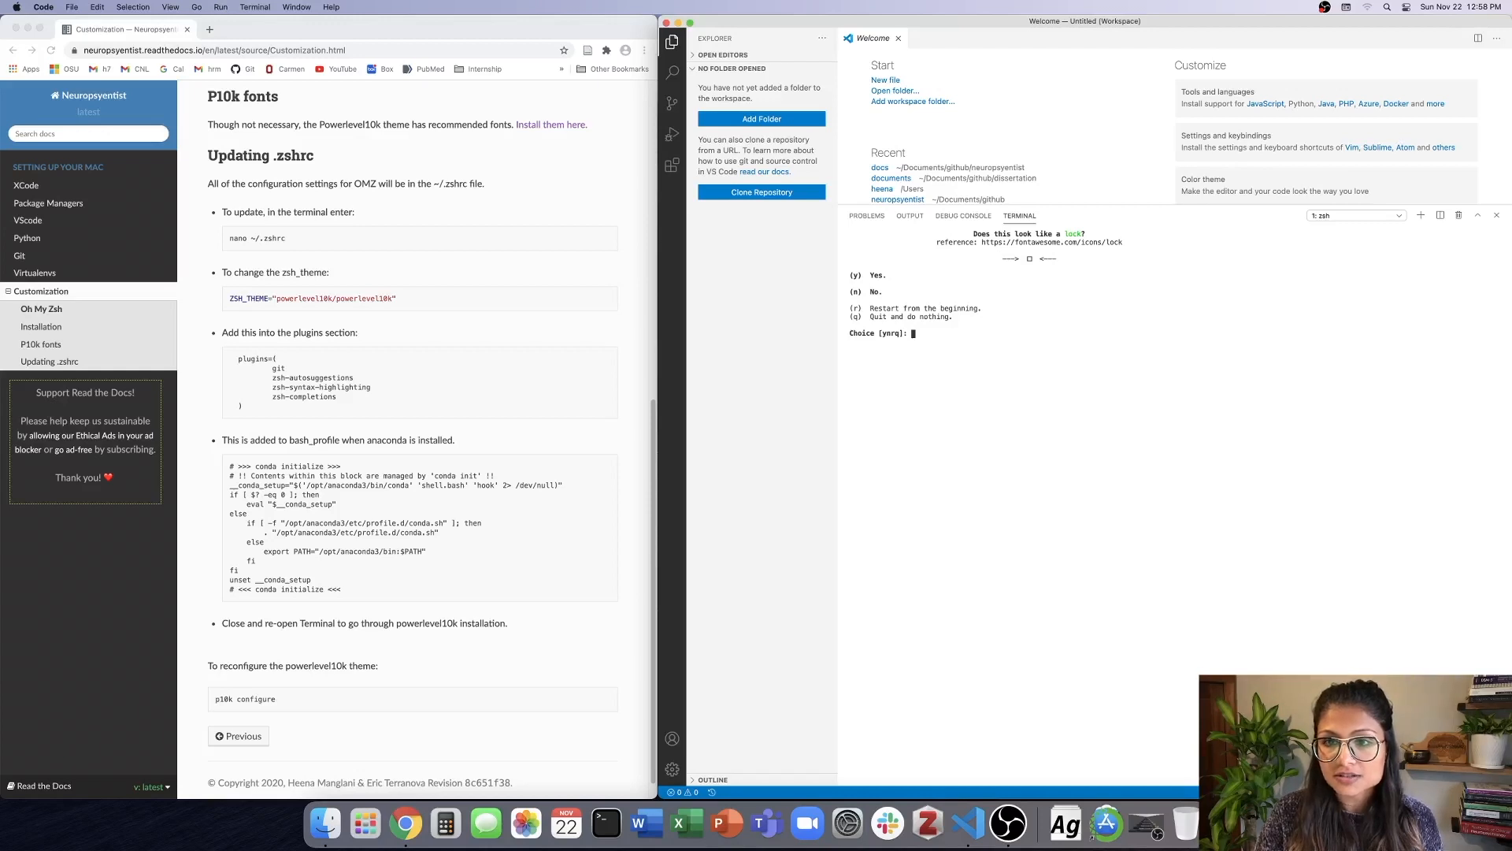
key("n")
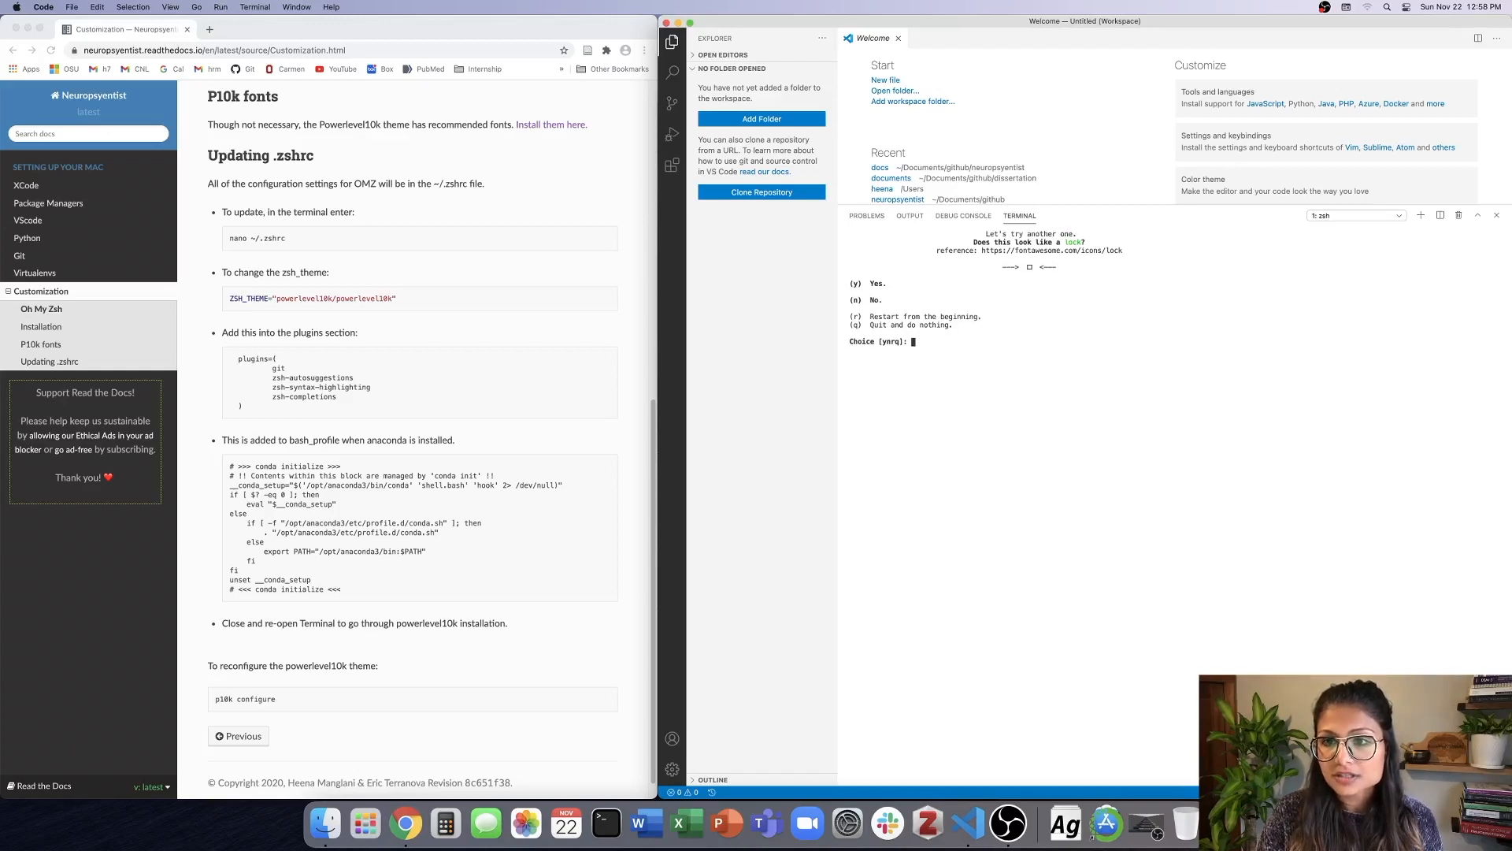
key("n")
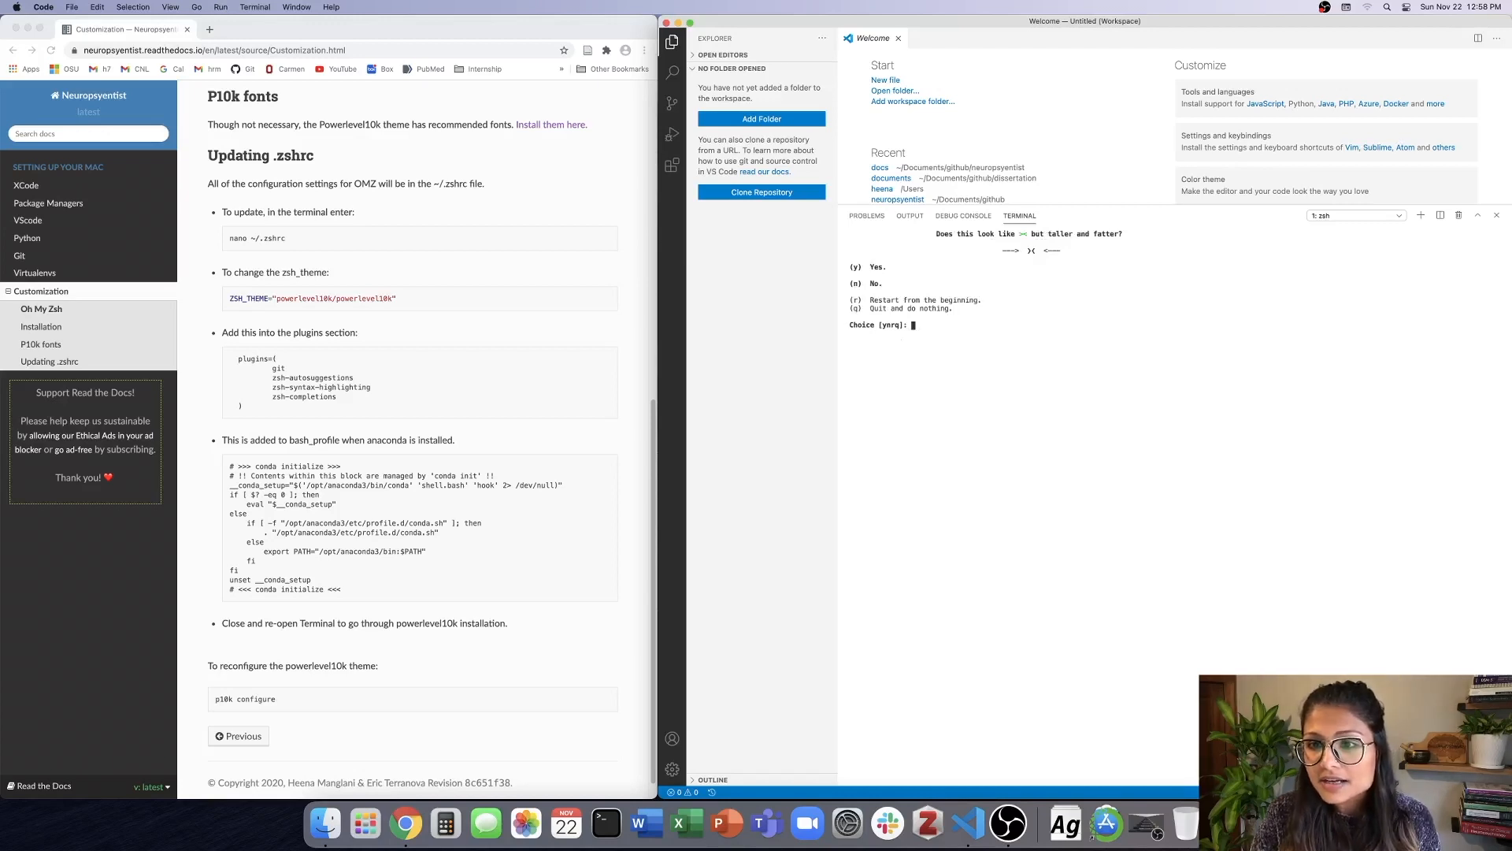
key("y")
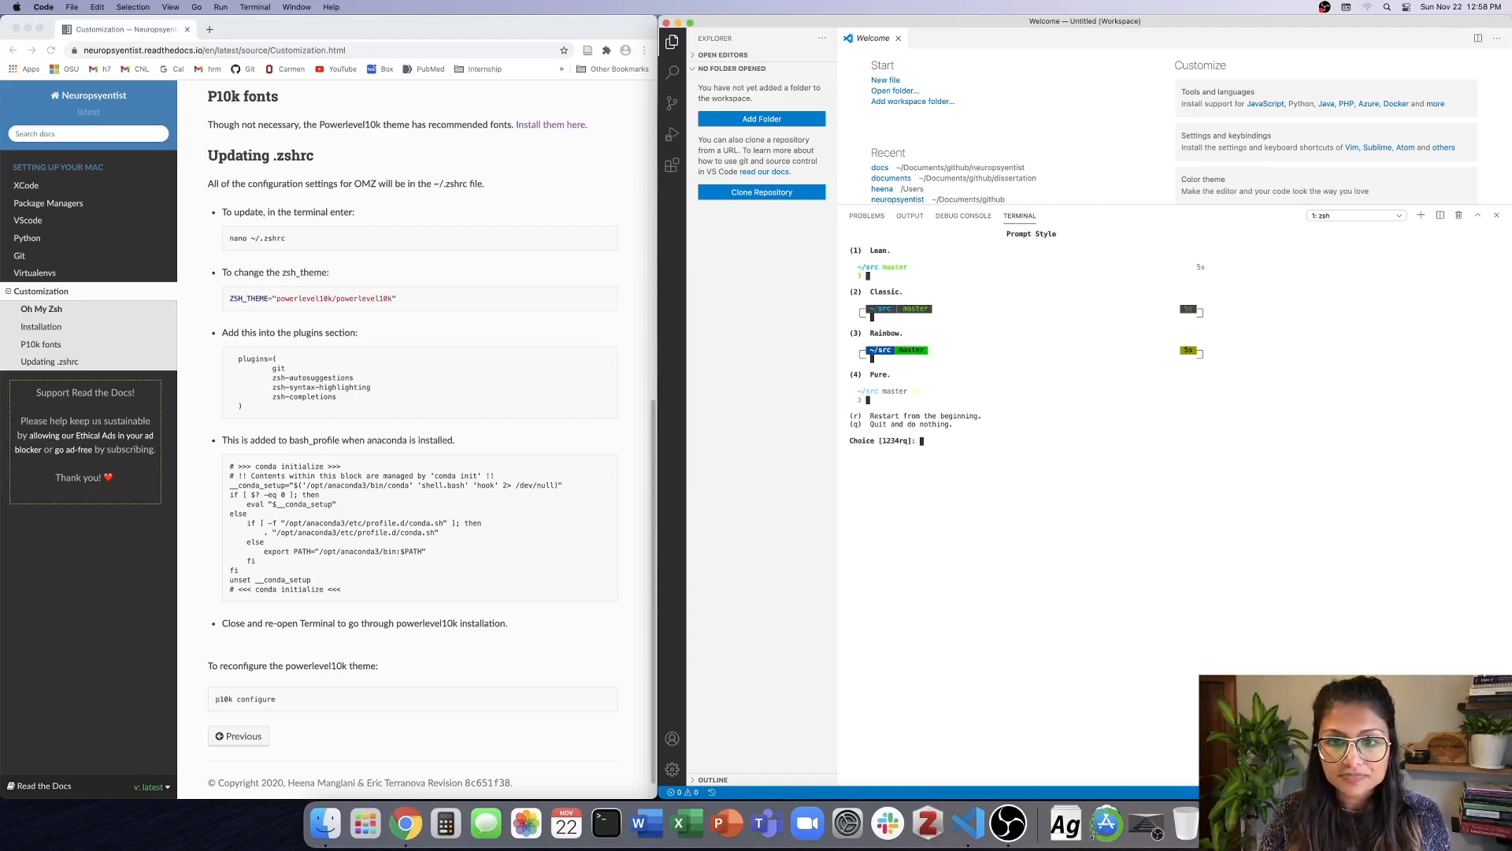
Choose the Lean prompt style with the Unicode character set, 256 colors and the current time in 12-hour format.
key("1")
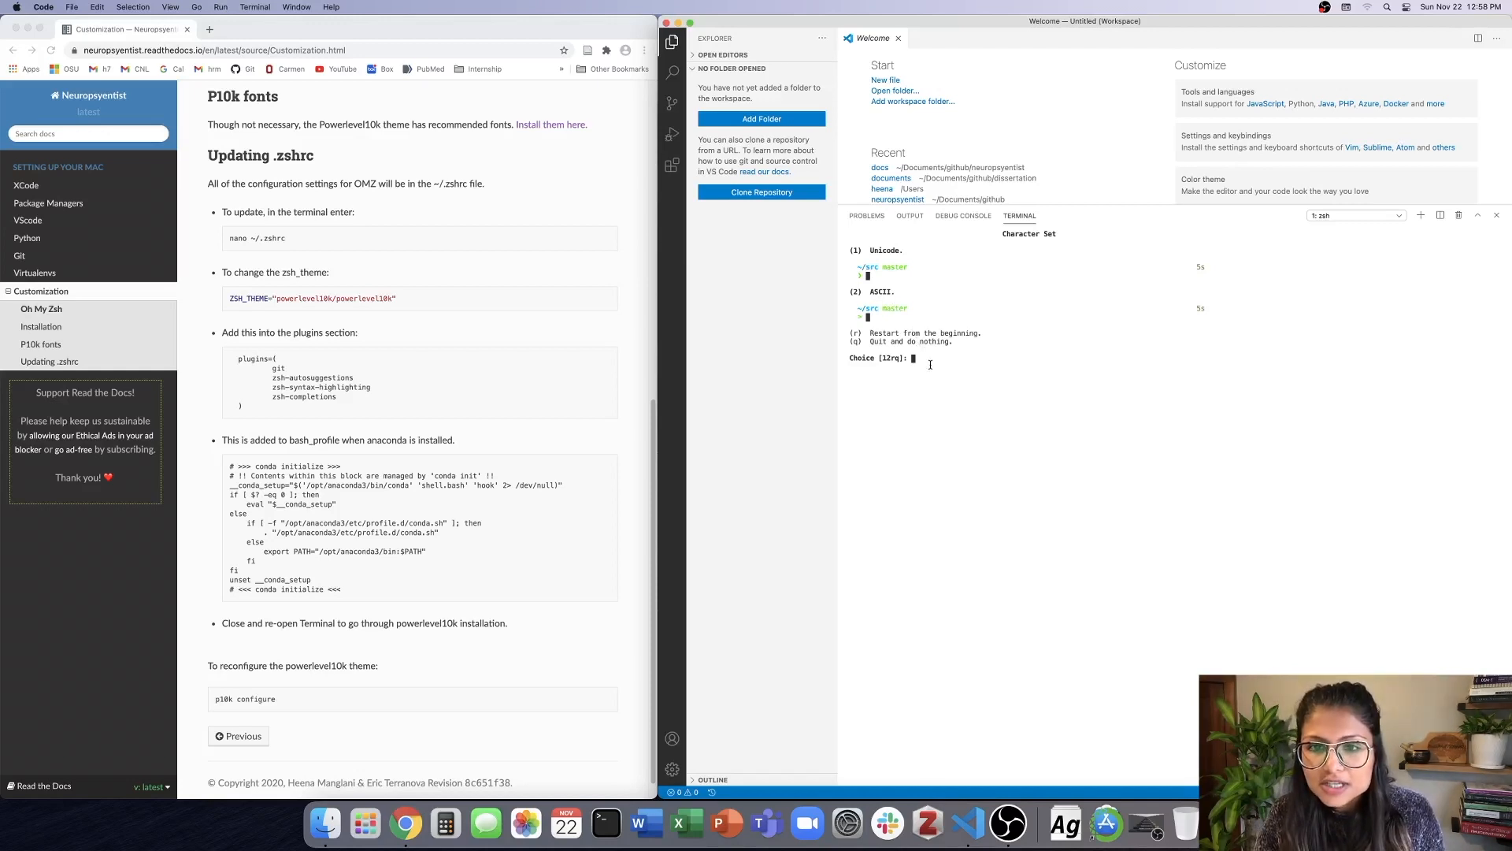
key("1")
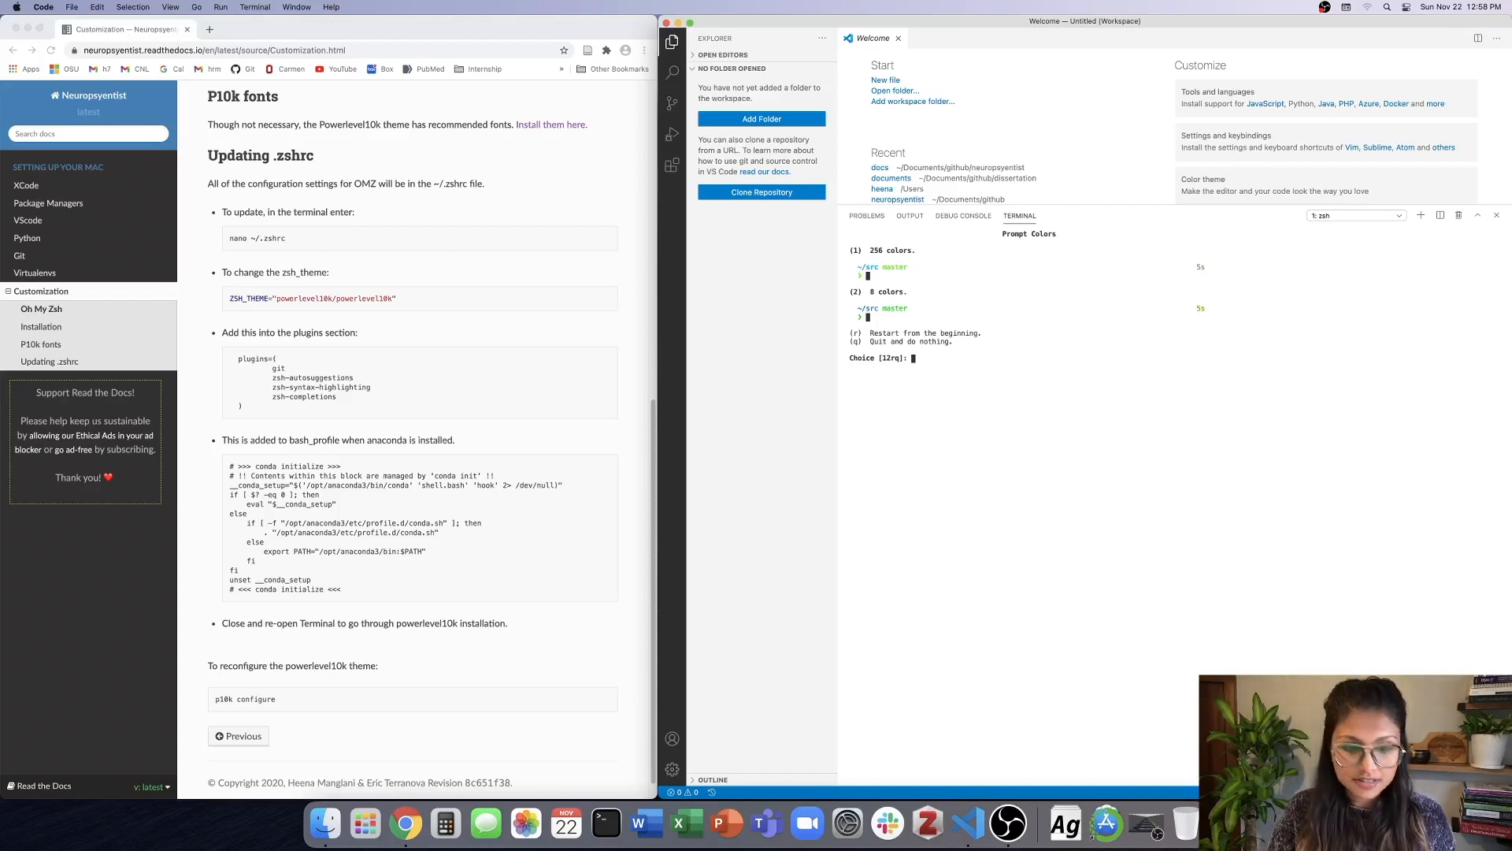
key("1")
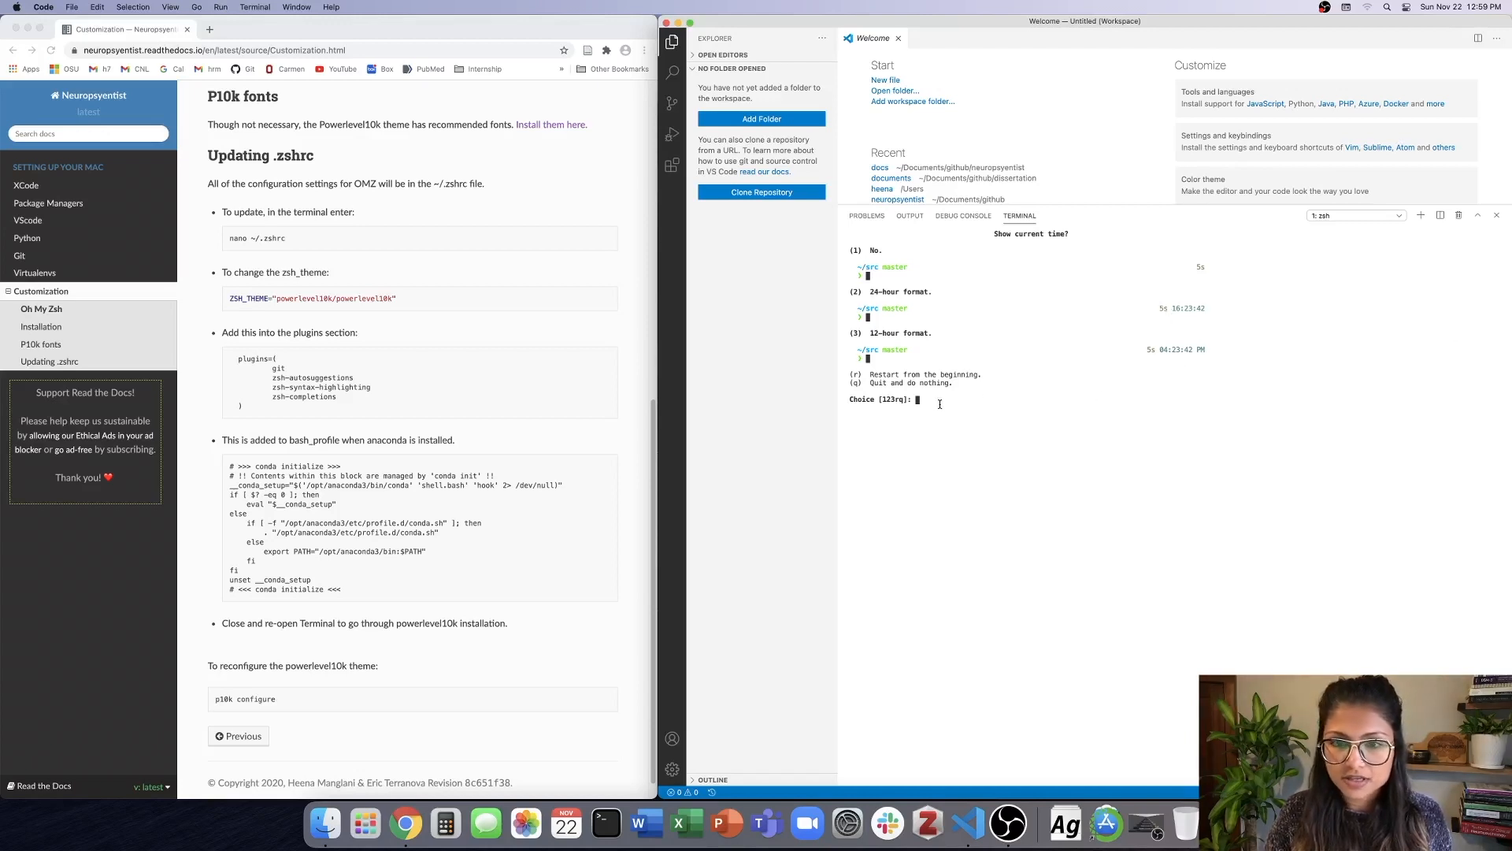
key("3")
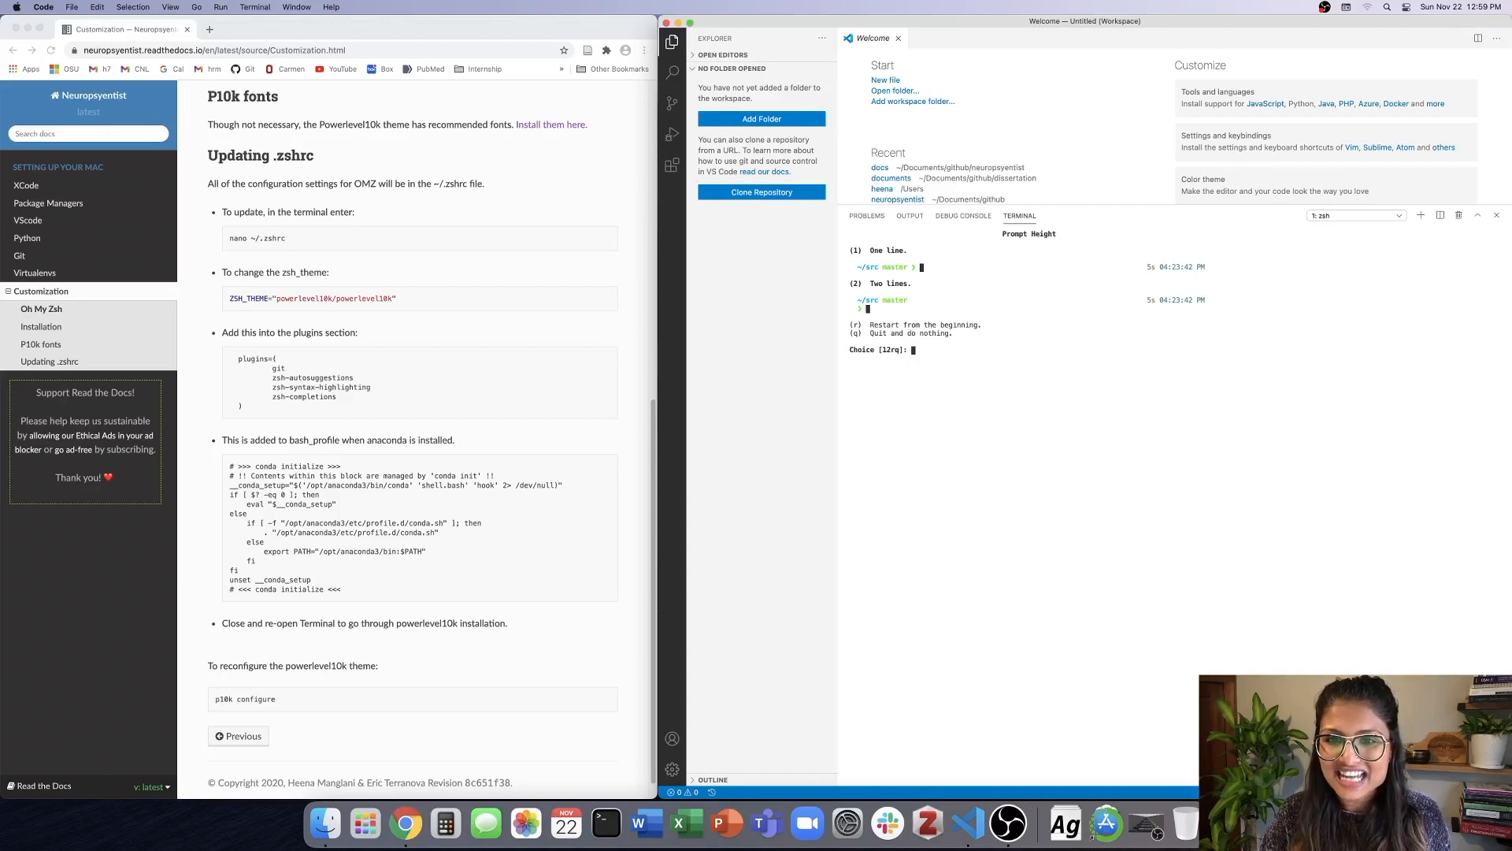
Set the prompt height to One line, the prompt spacing to Compact and the prompt flow to Concise.
key("1")
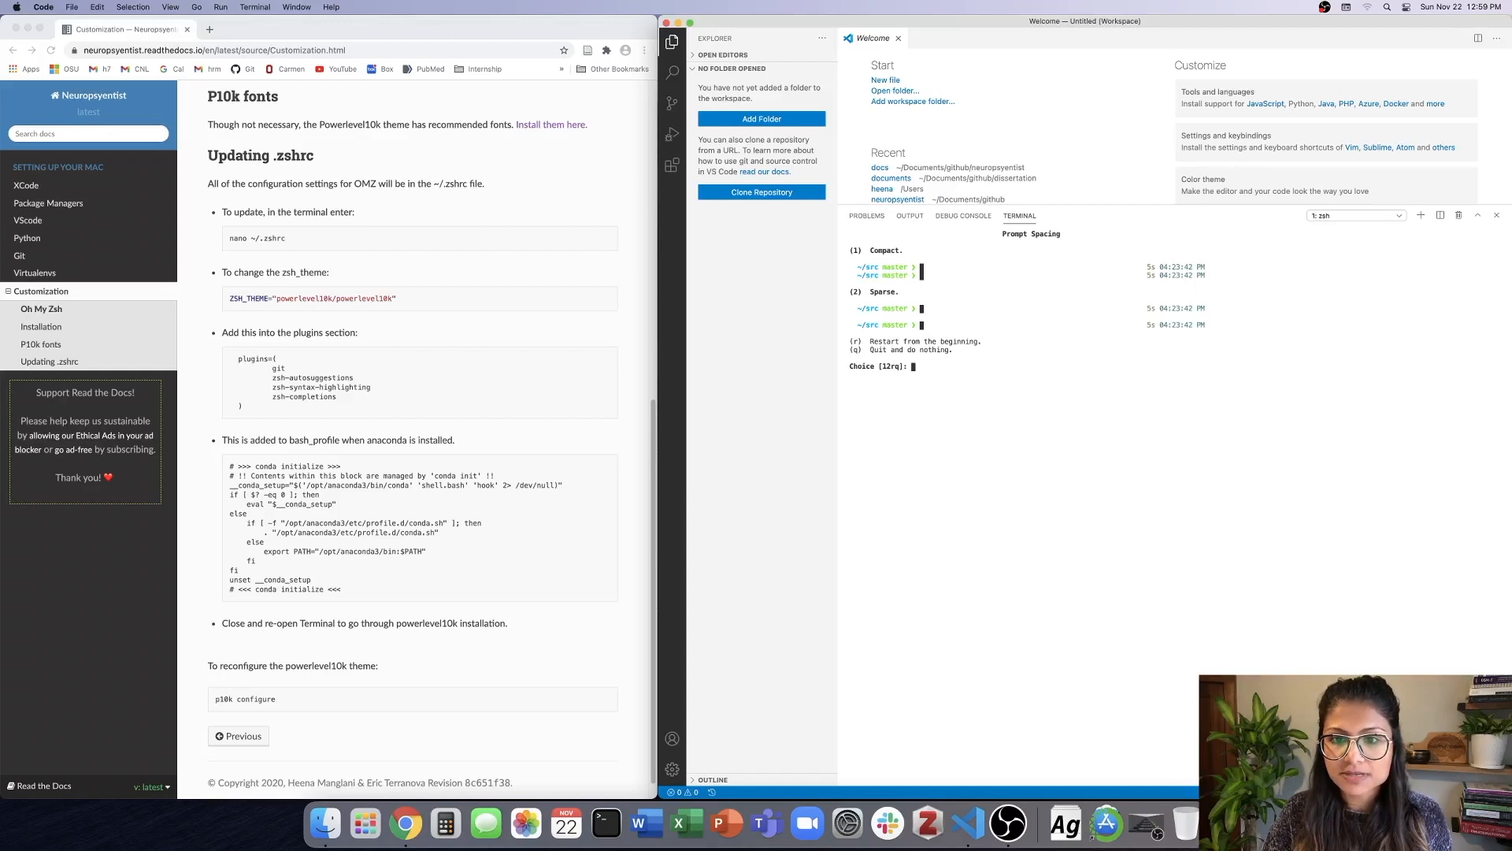
key("1")
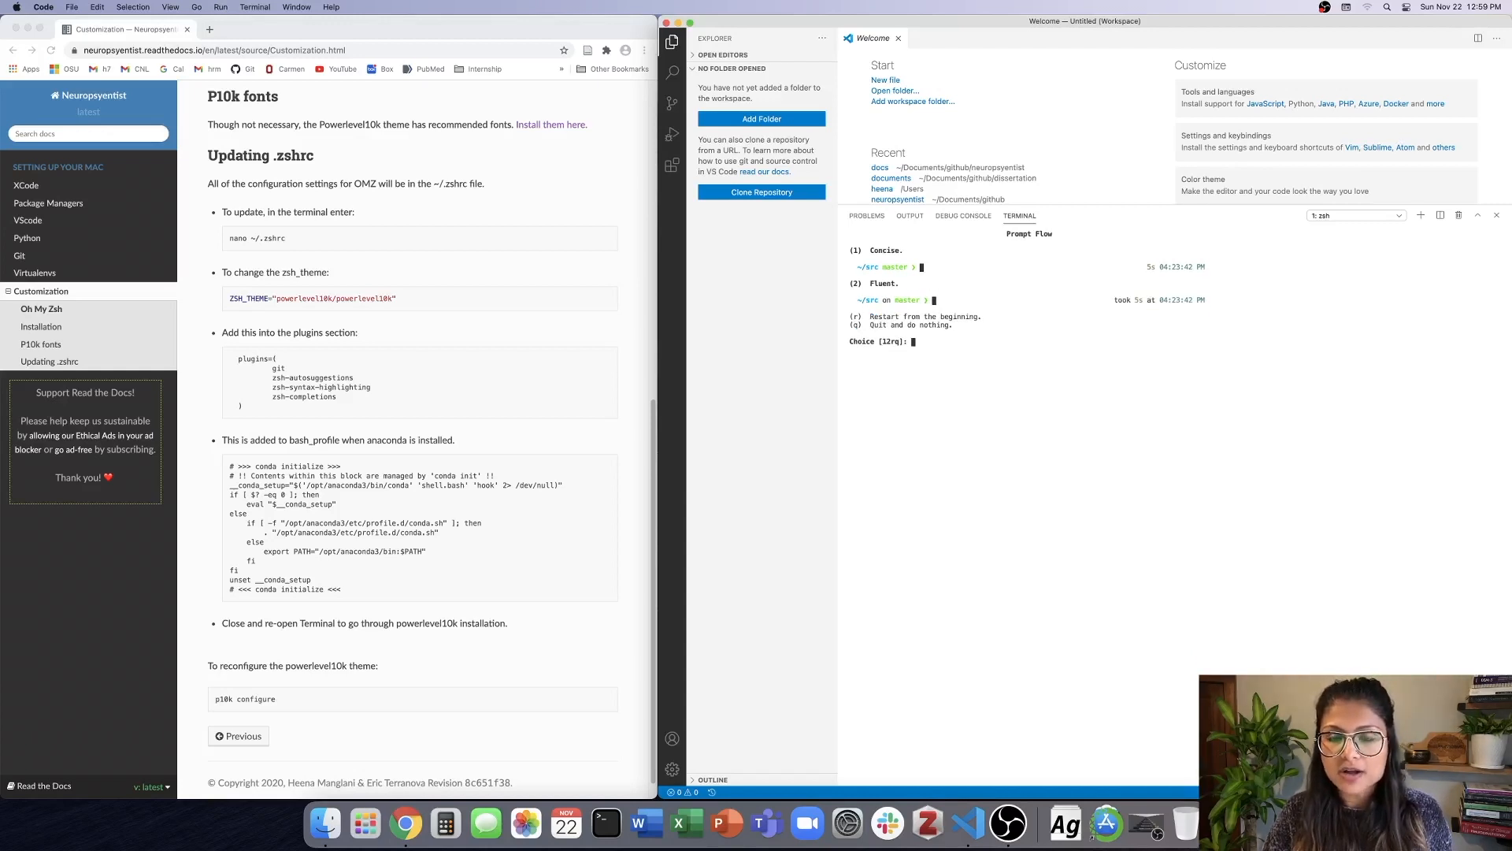
key("1")
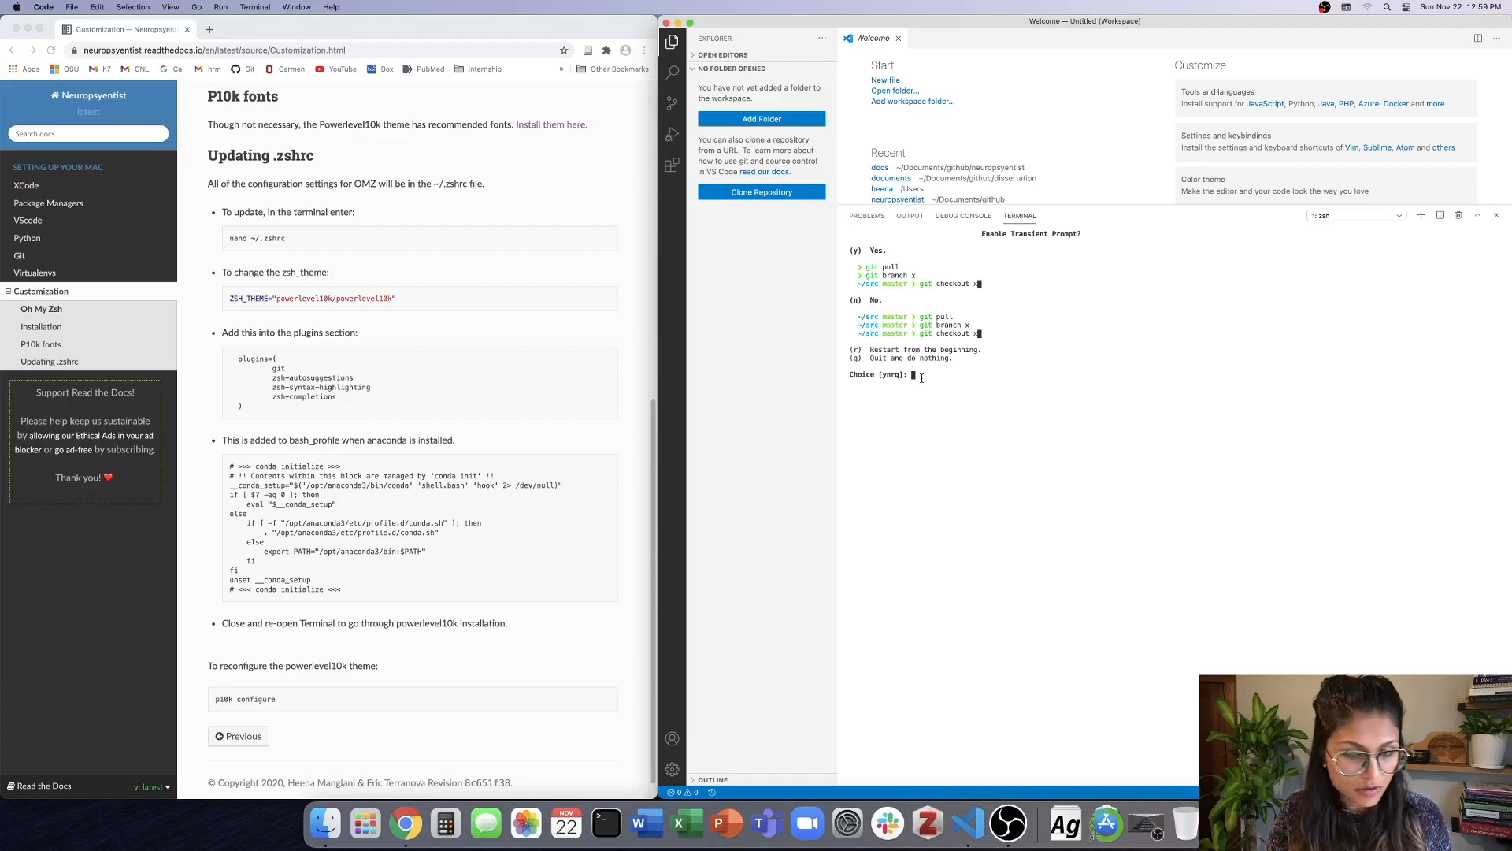
Enable the transient prompt, set the instant prompt mode to Verbose, and apply the wizard's changes to ~/.zshrc.
key("y")
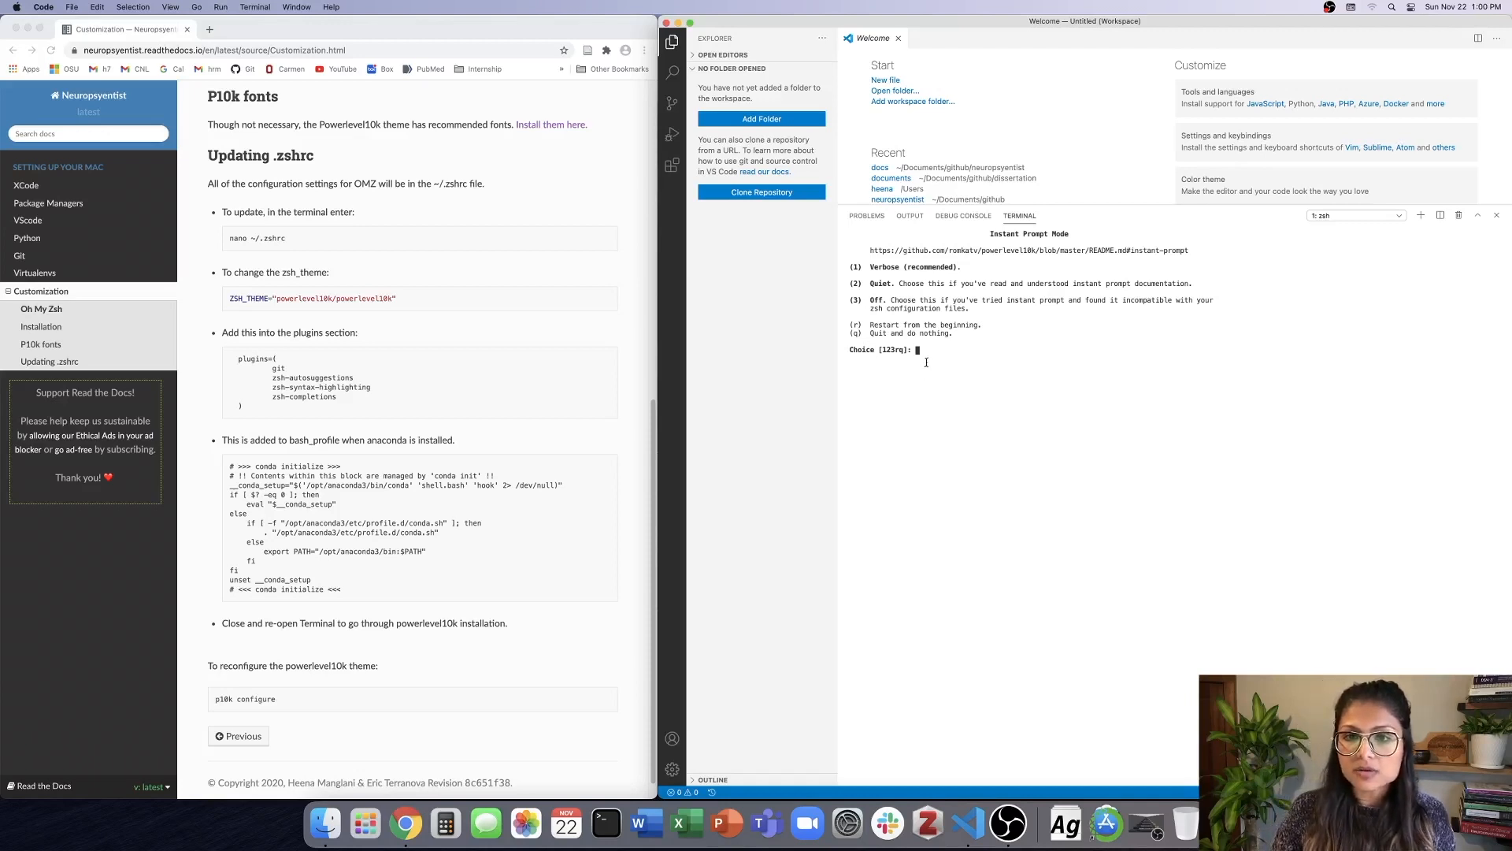
key("1")
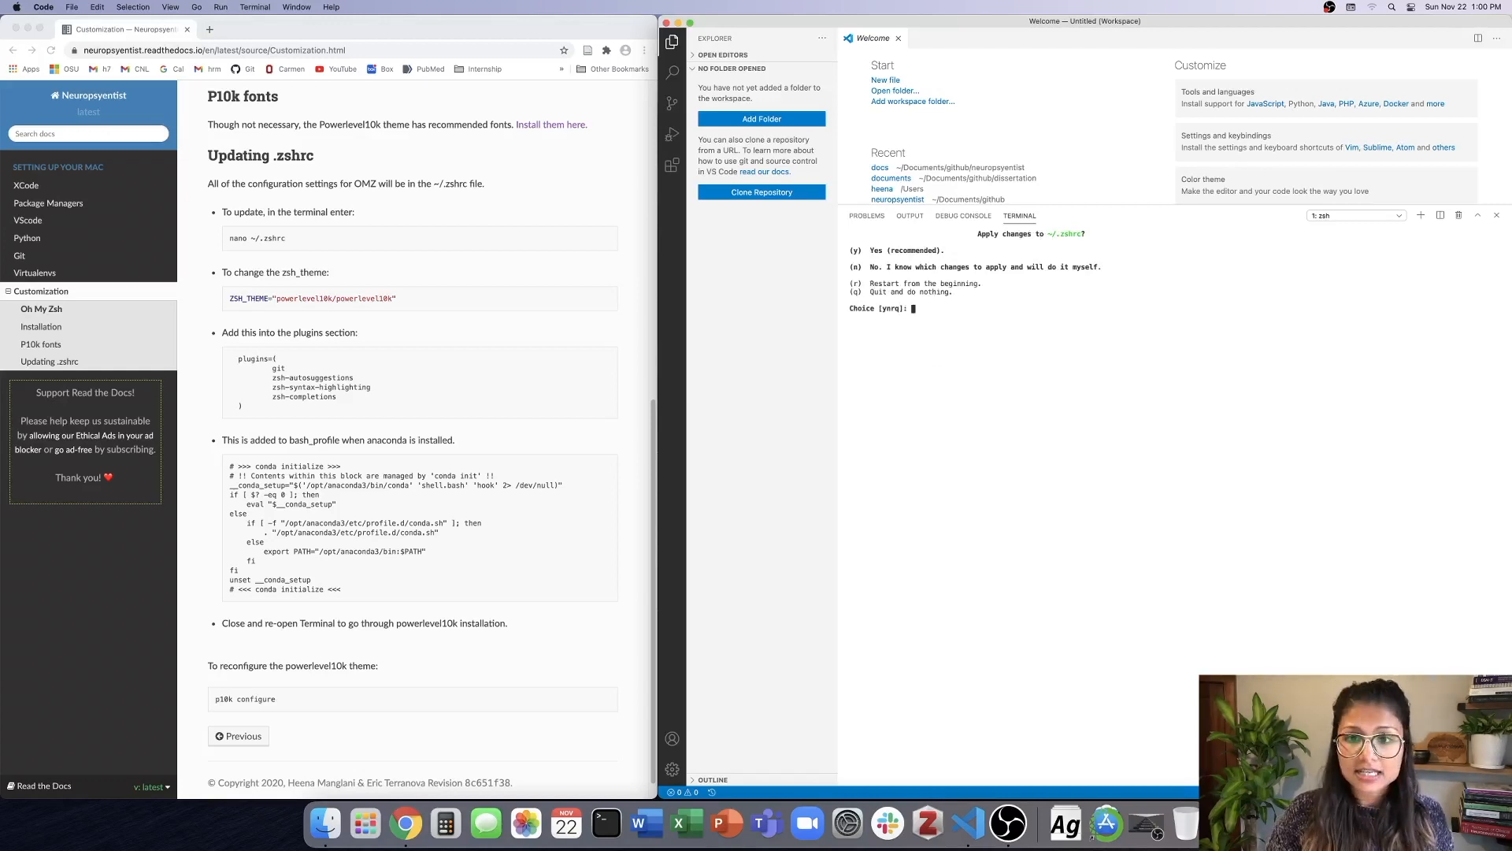
key("y")
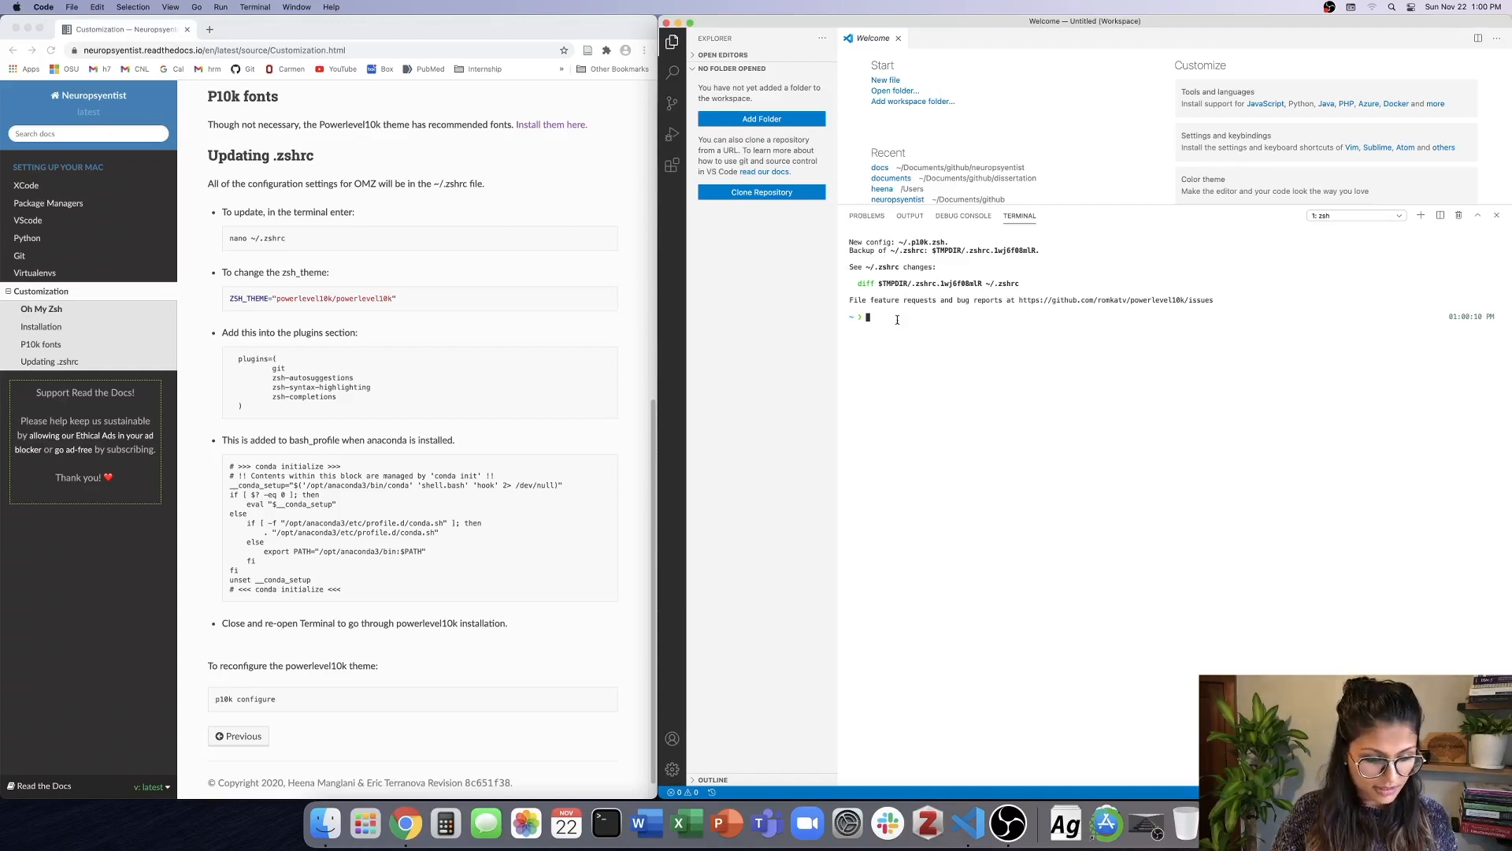
End the current shell session with exit and enter "git s" in a fresh terminal to try the autosuggestions.
type("exit")
key("Return")
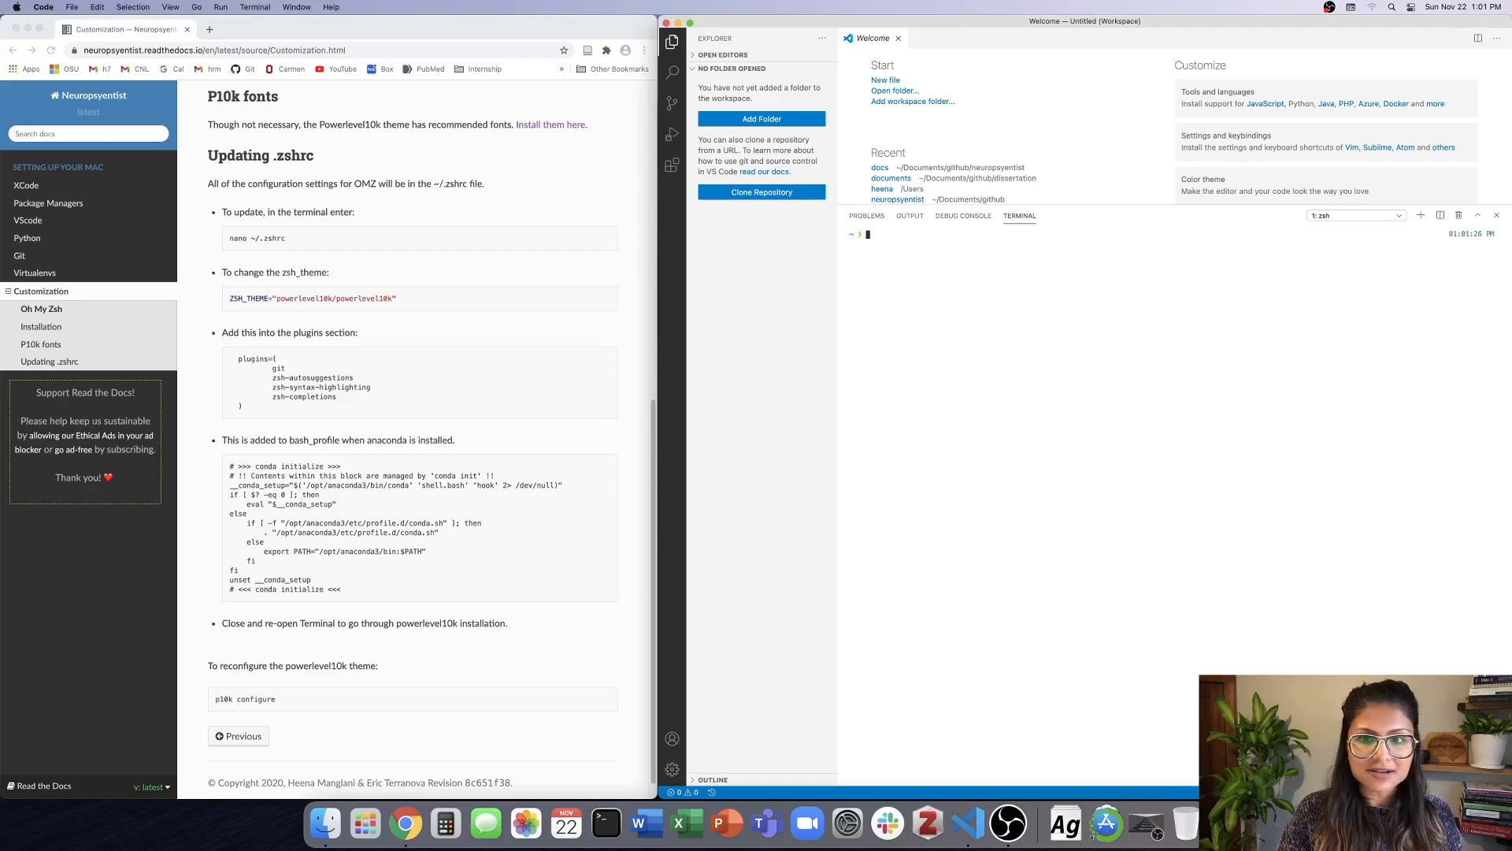
type("git s")
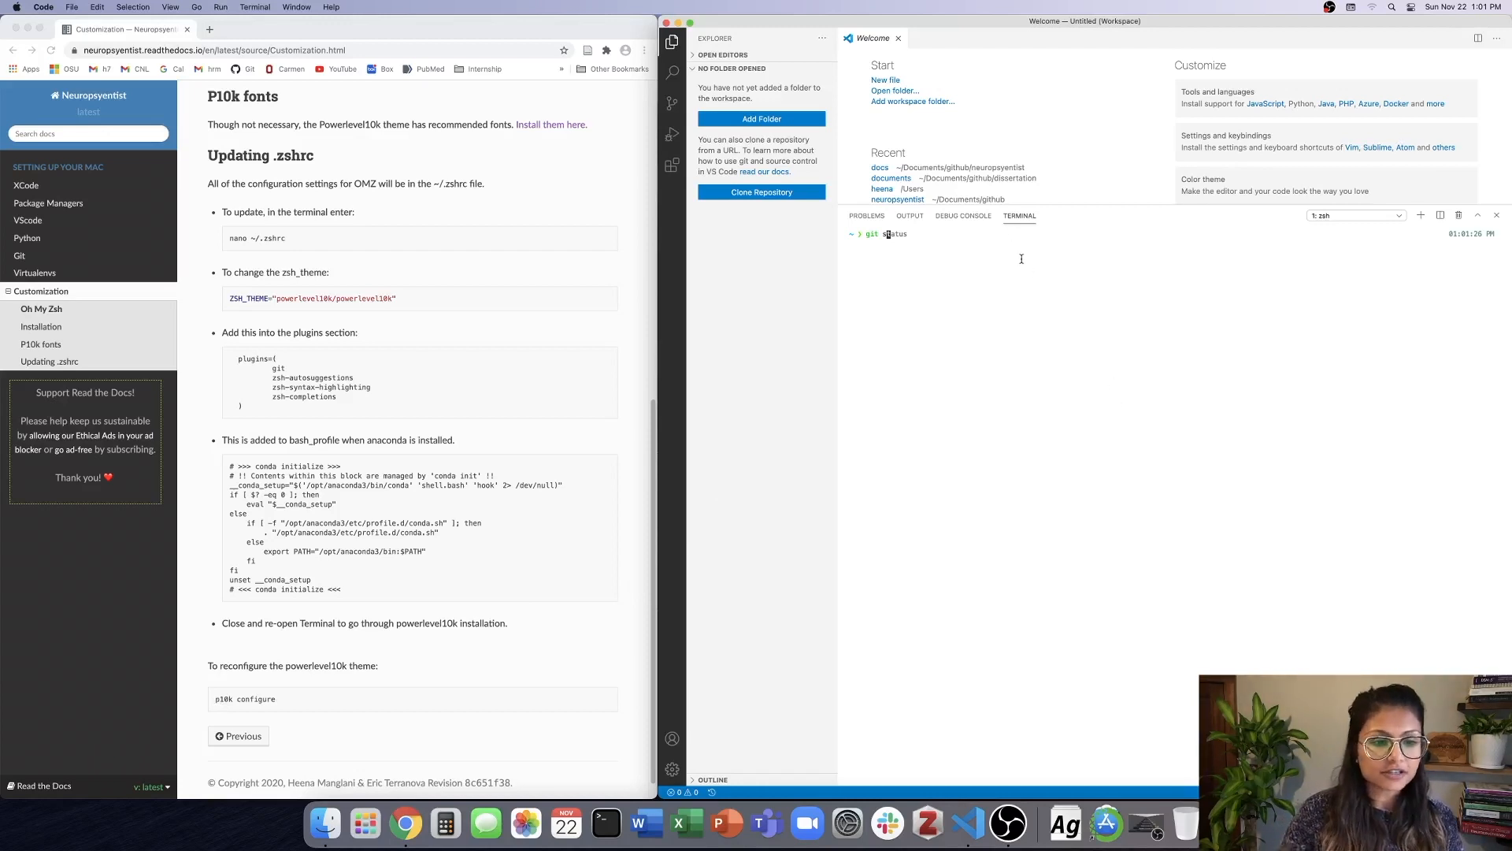
left_click(218, 699)
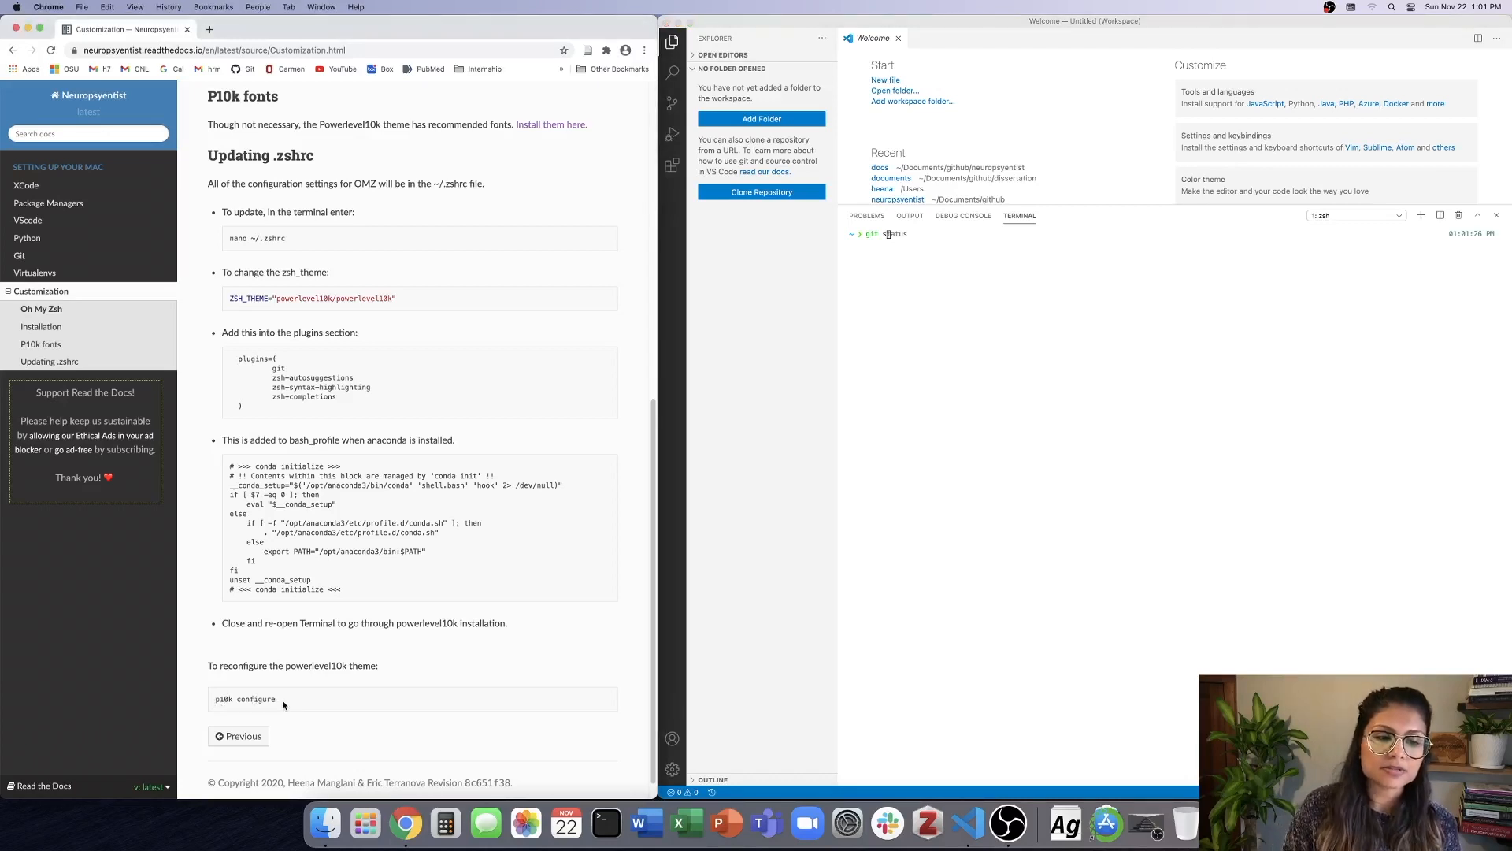
left_click_drag(286, 666, 397, 669)
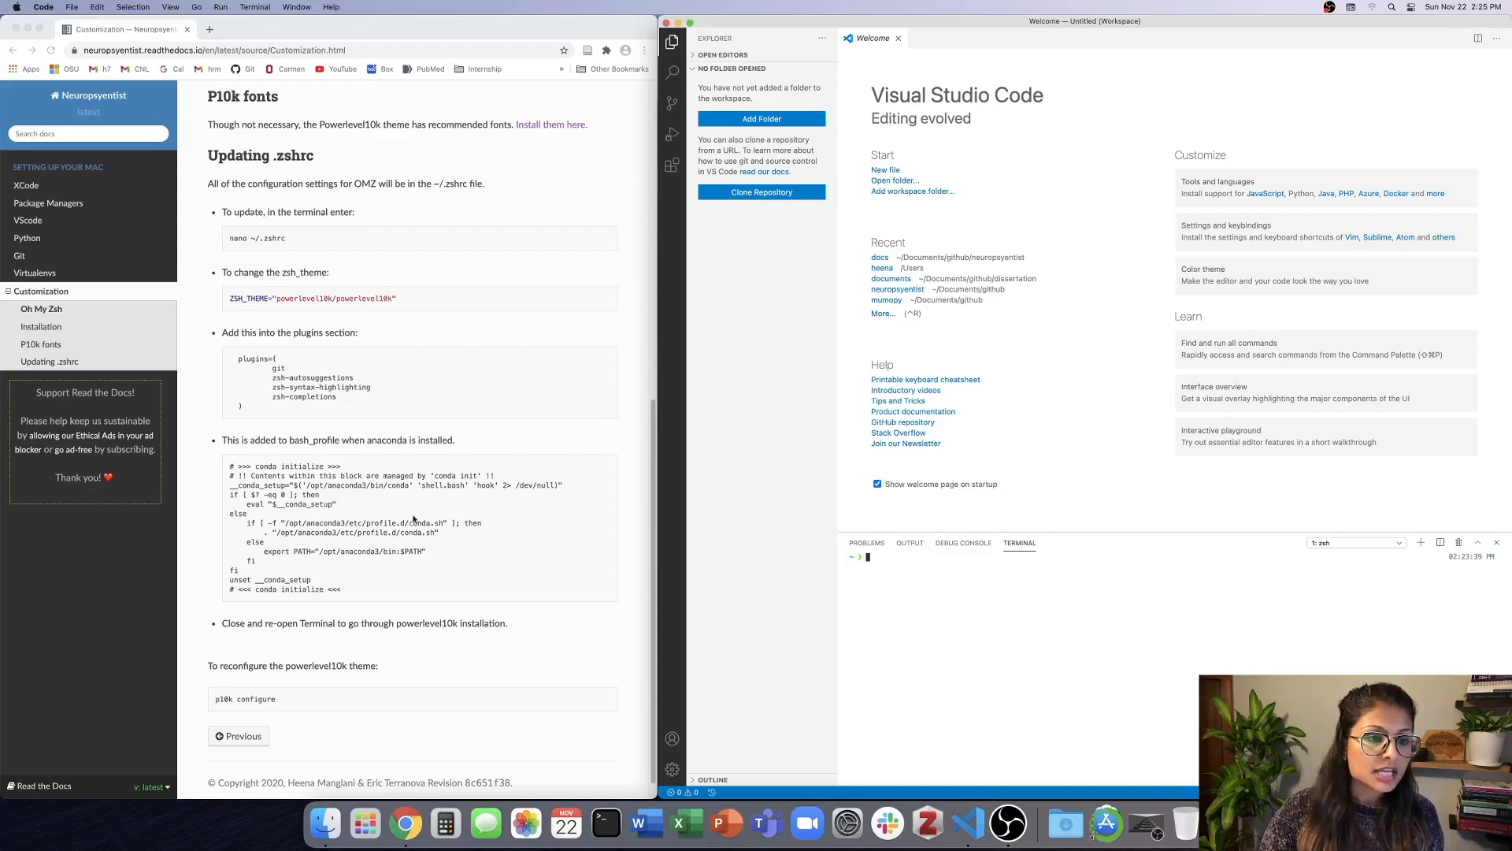
Run the guide's command nano ~/.zshrc in the terminal and enlarge the terminal area to show more of the file.
left_click(230, 468)
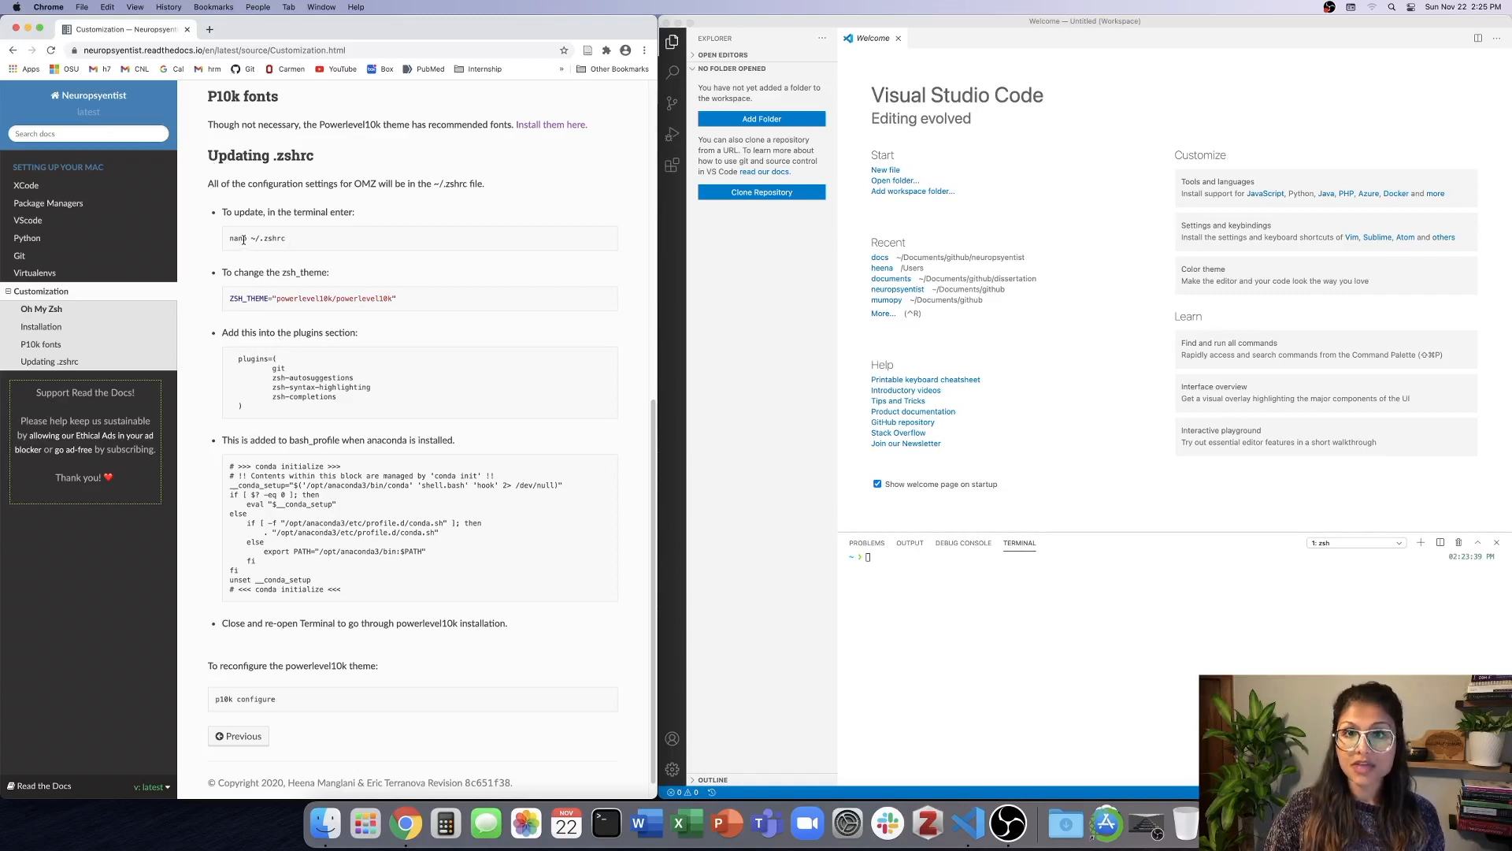
left_click_drag(229, 239, 397, 241)
key("super+c")
left_click(931, 560)
key("super+v")
key("Return")
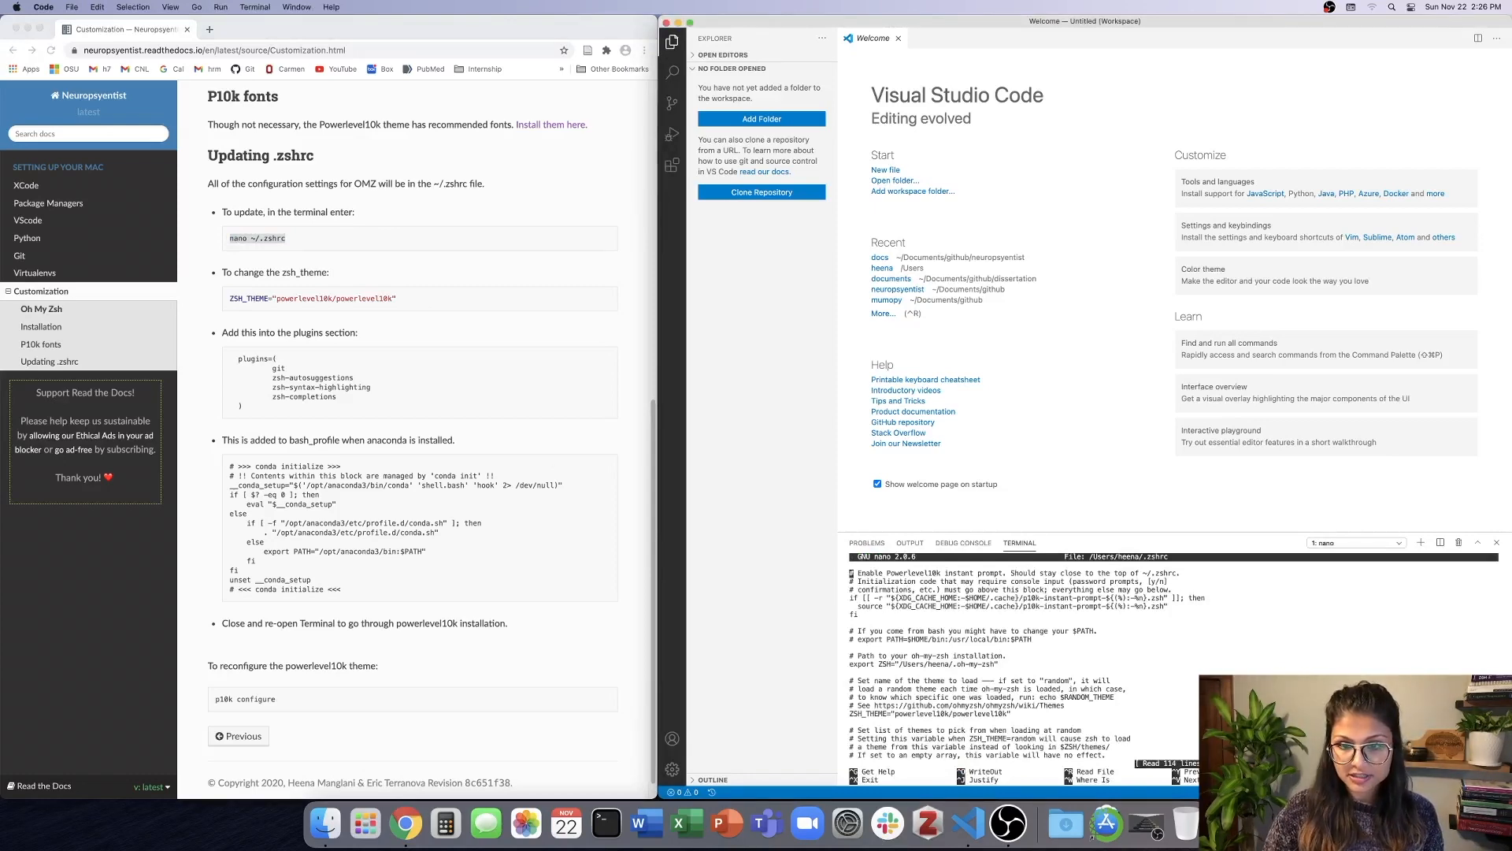
left_click_drag(1133, 533, 1054, 118)
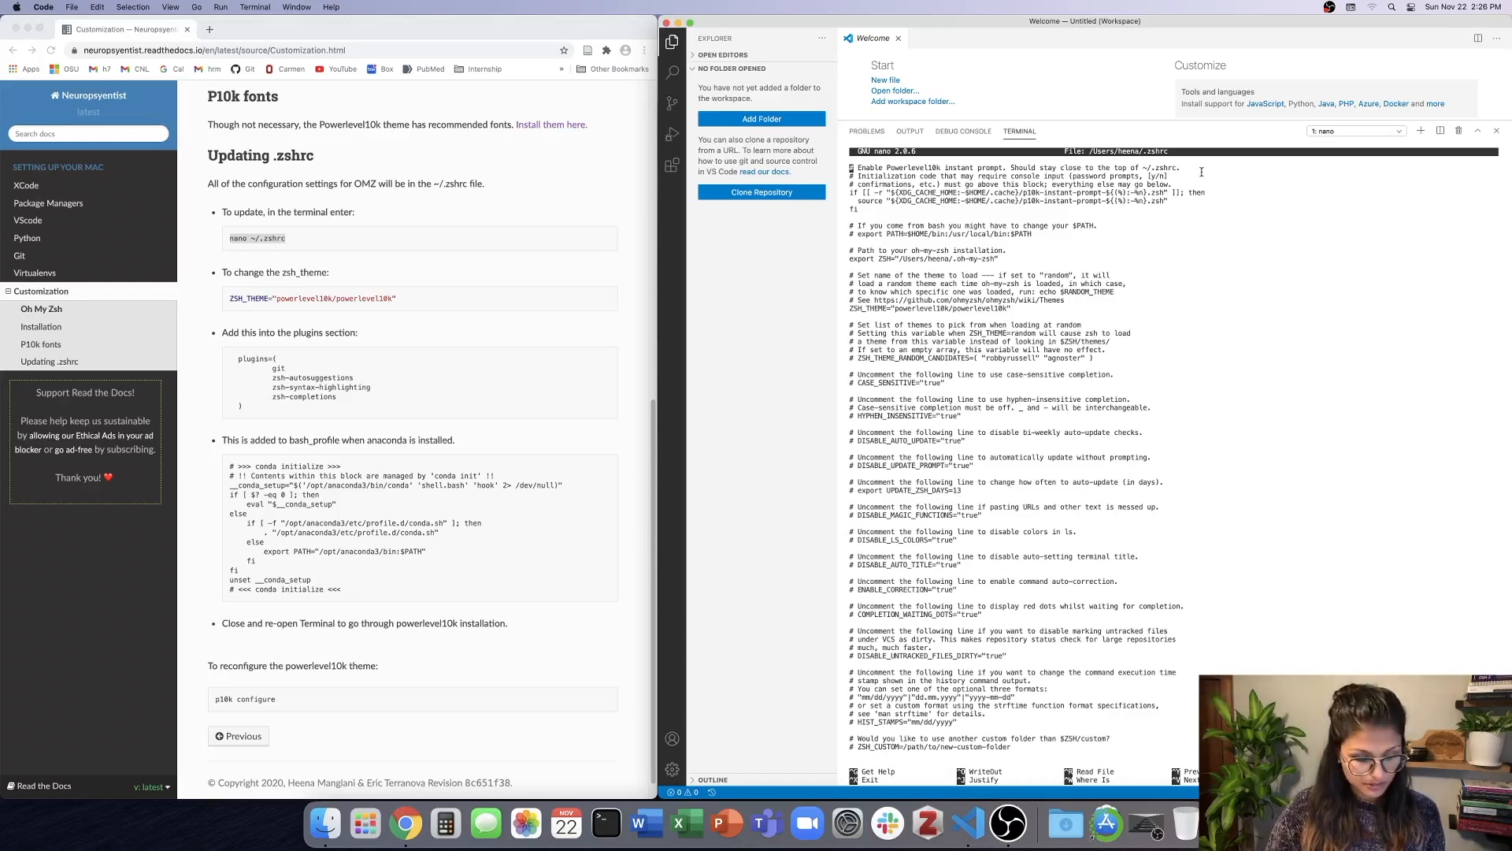
Append the conda initialize block copied from the guide to the end of .zshrc, after a blank line.
key("ctrl+v")
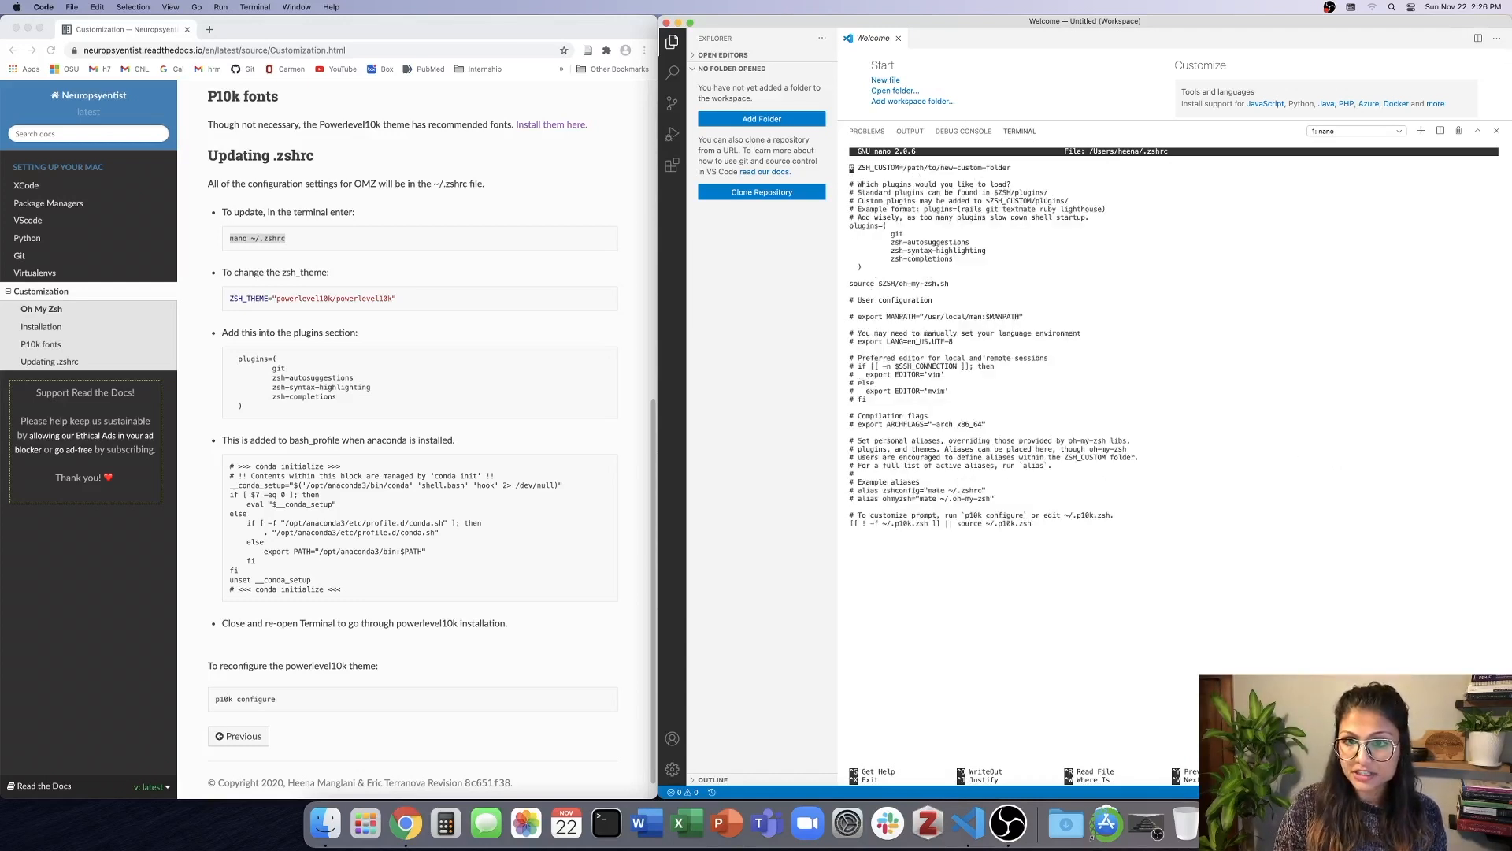
key("ctrl+v")
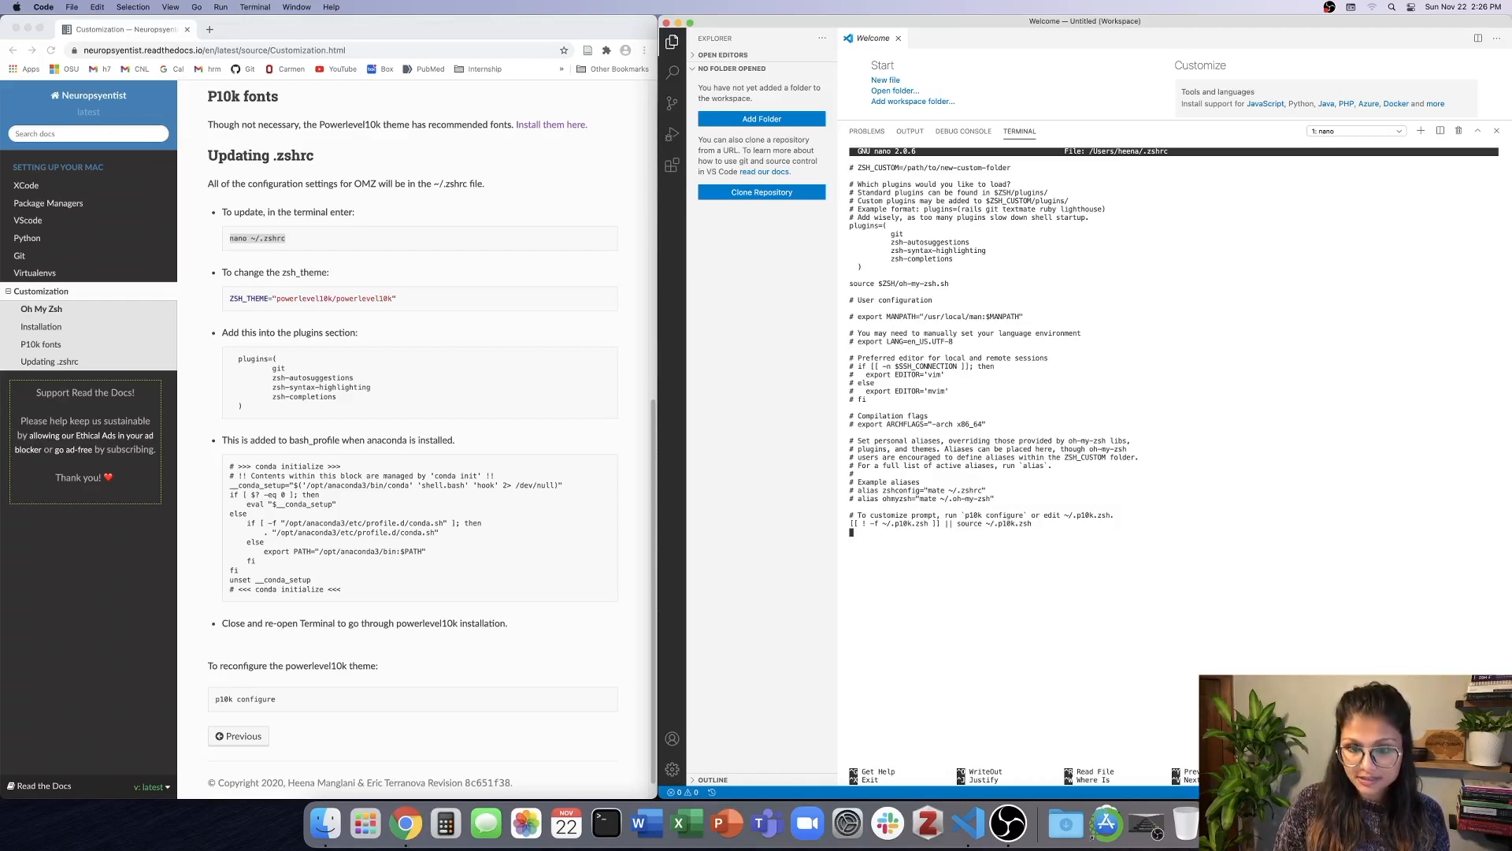
key("Return")
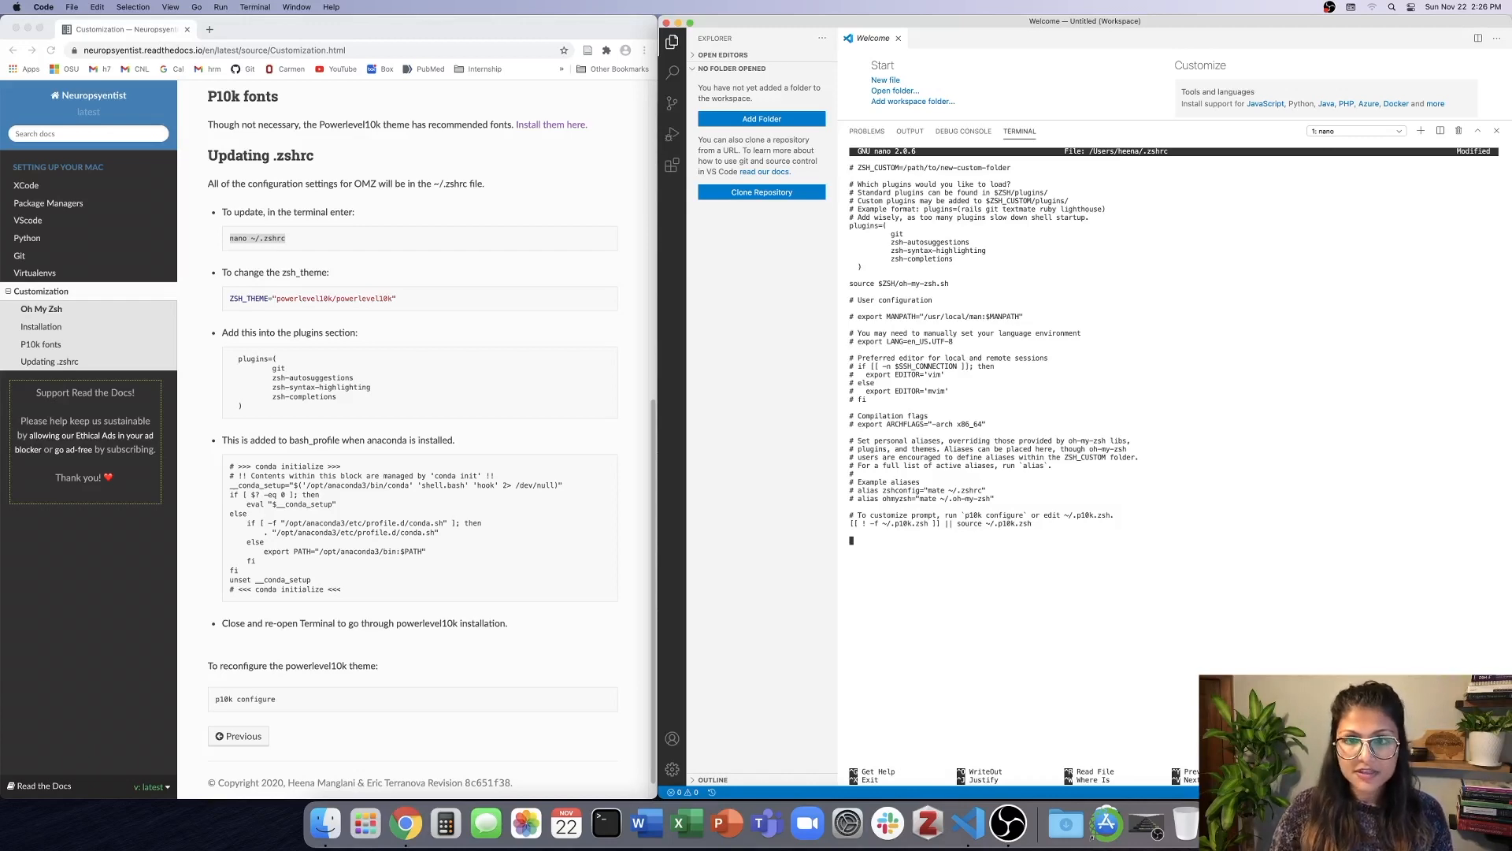
left_click(245, 471)
left_click_drag(228, 466, 367, 597)
key("super+c")
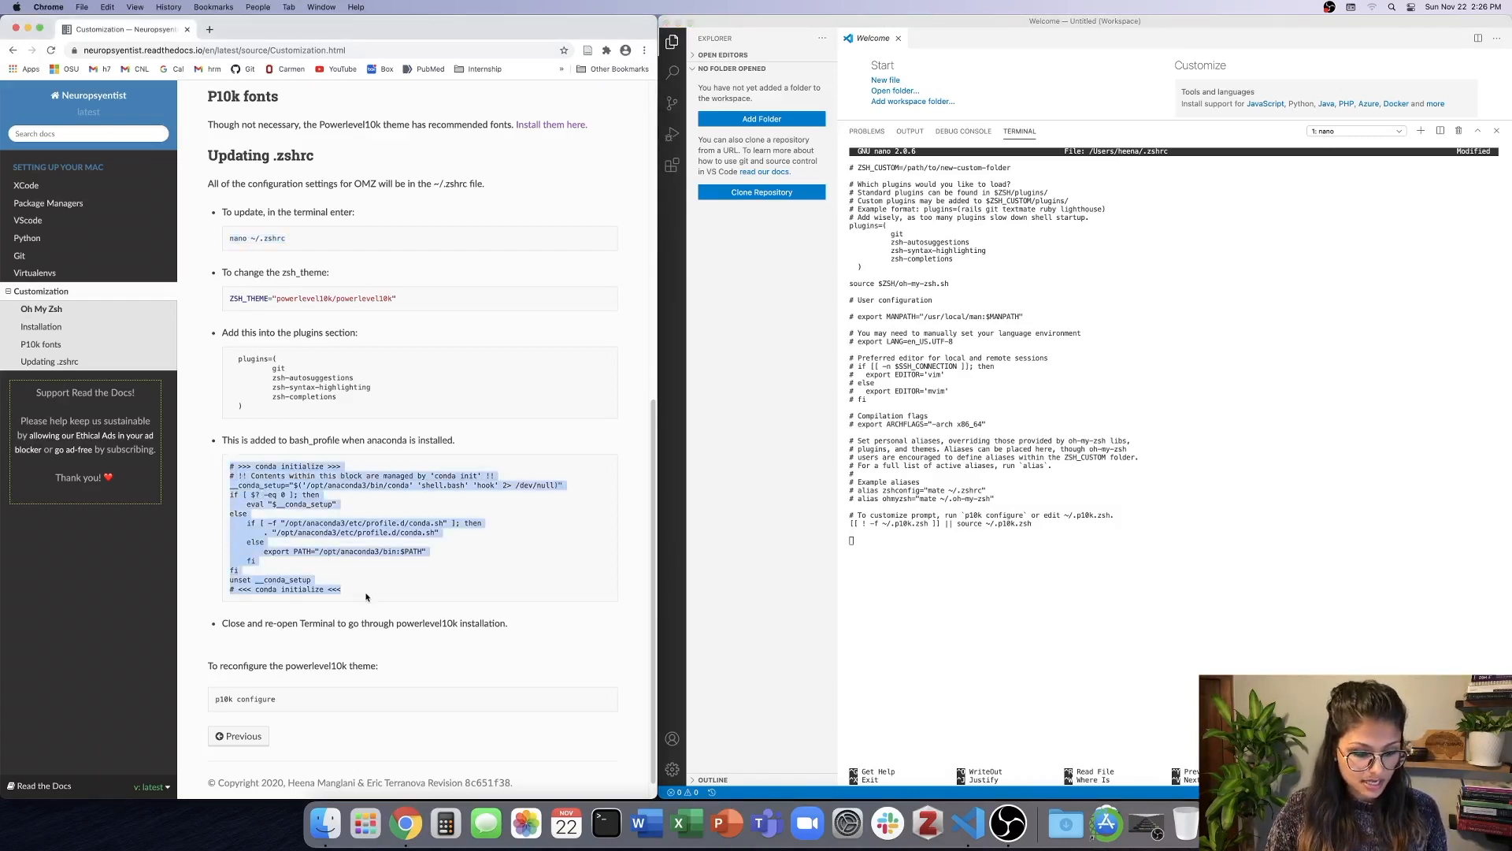
left_click(919, 562)
key("super+v")
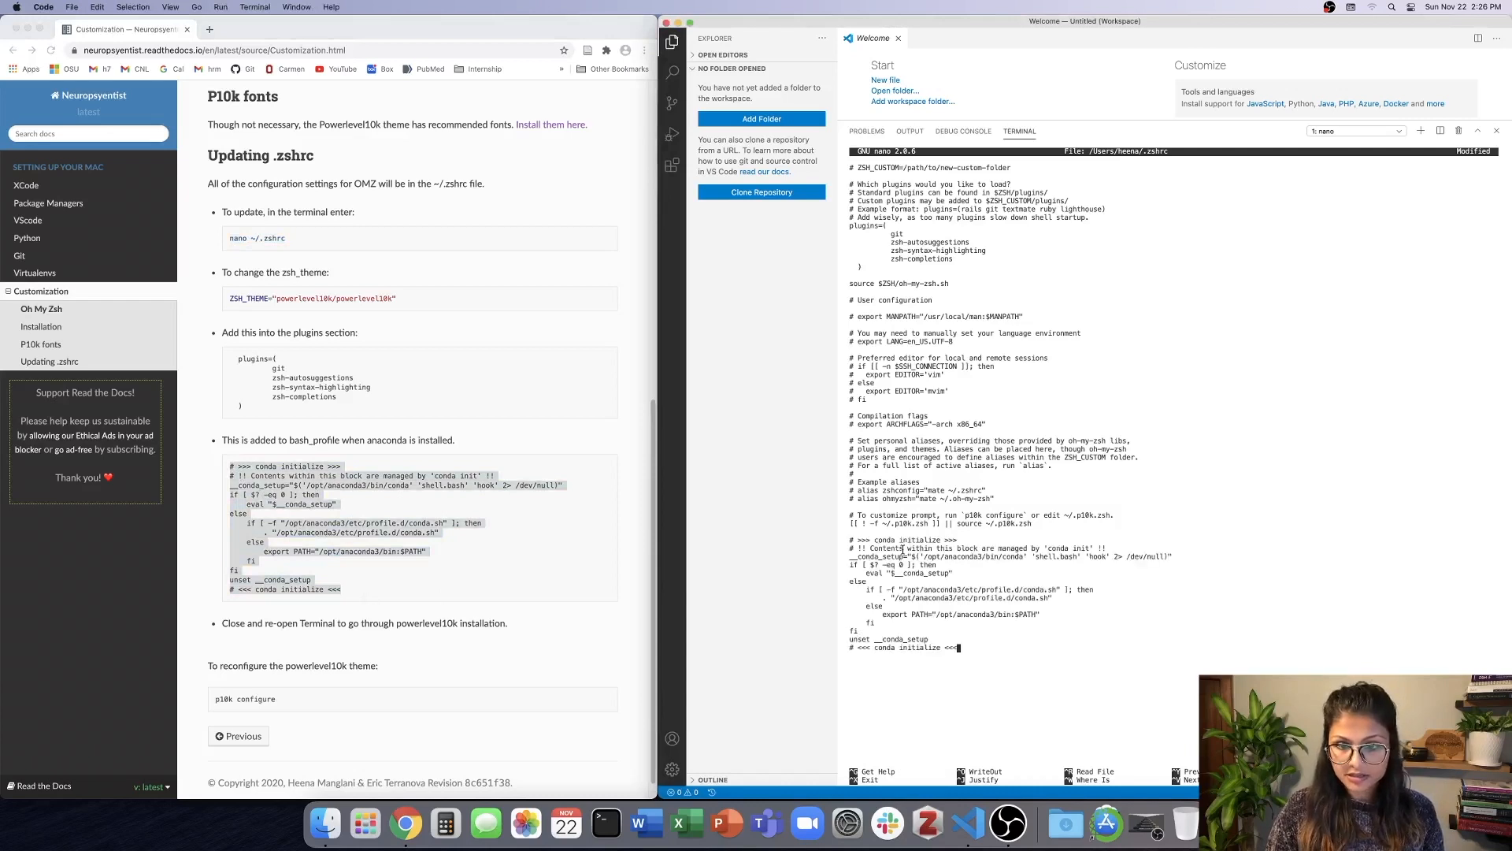
Save the modified .zshrc under its existing name and exit nano.
key("ctrl+x")
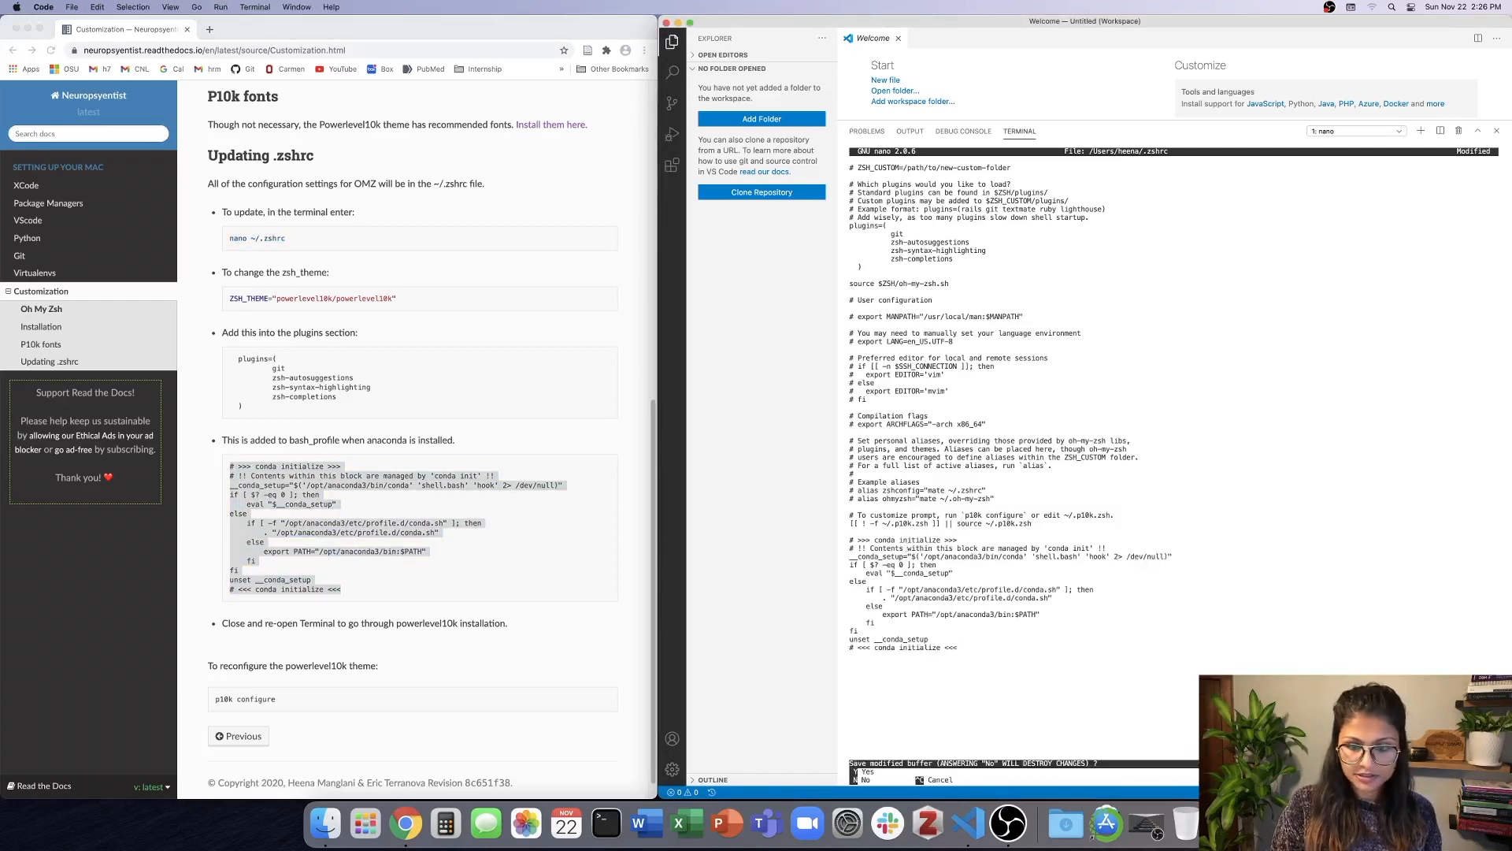
key("y")
key("Return")
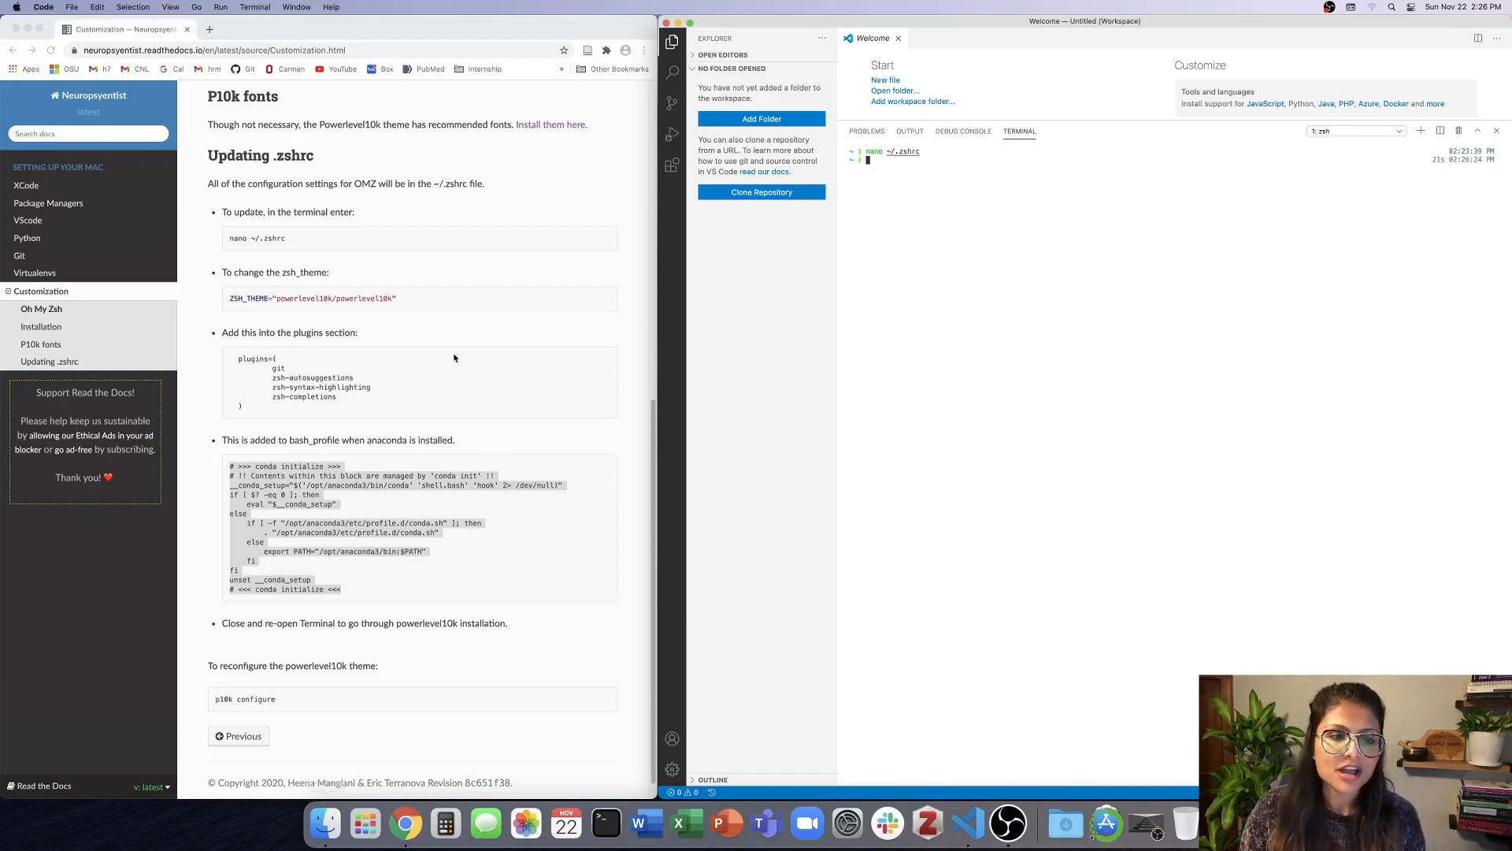
left_click(562, 579)
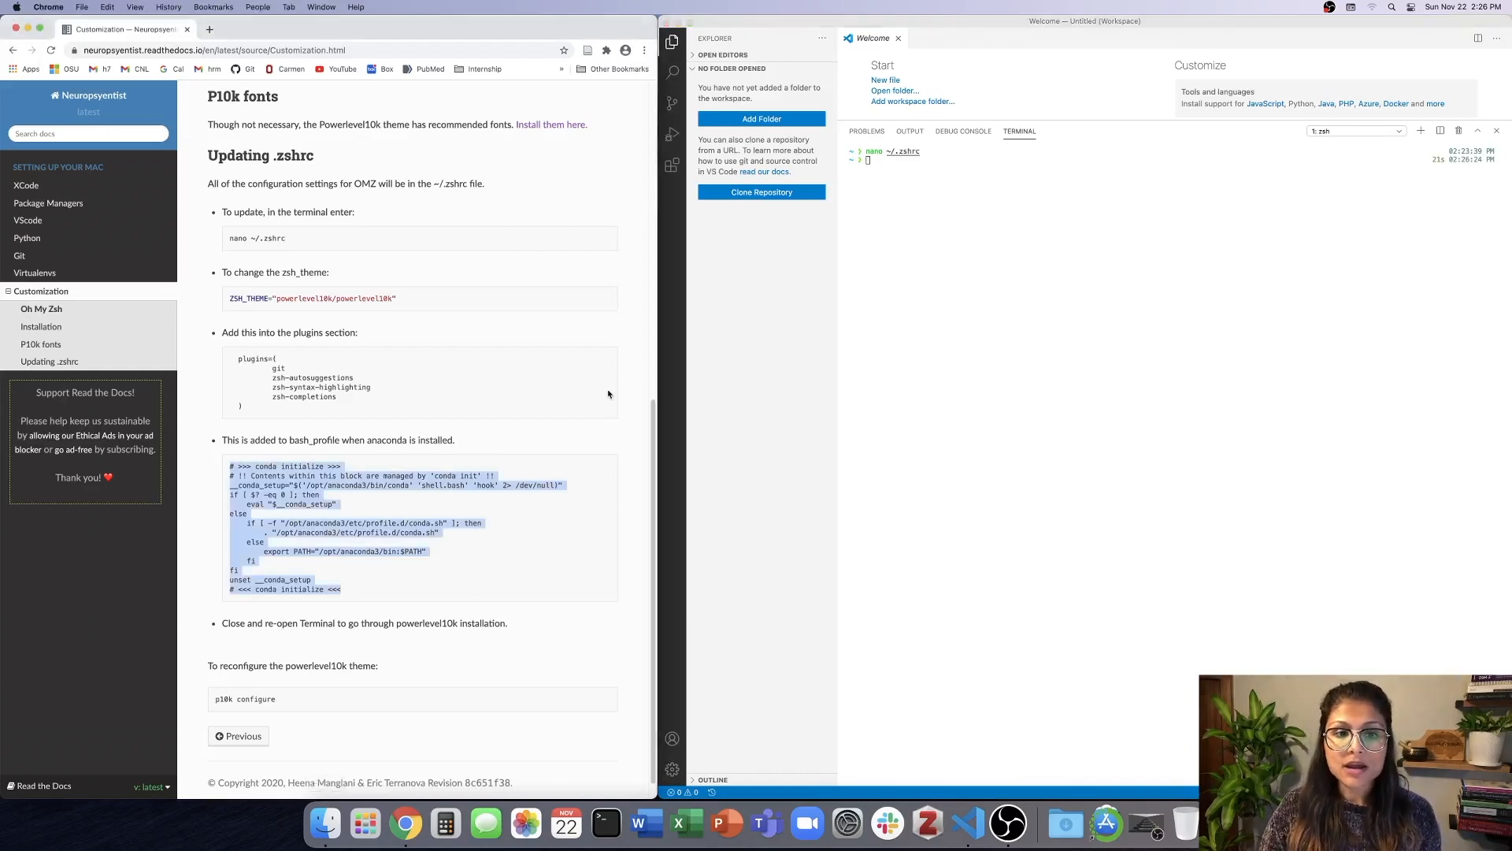
left_click(574, 433)
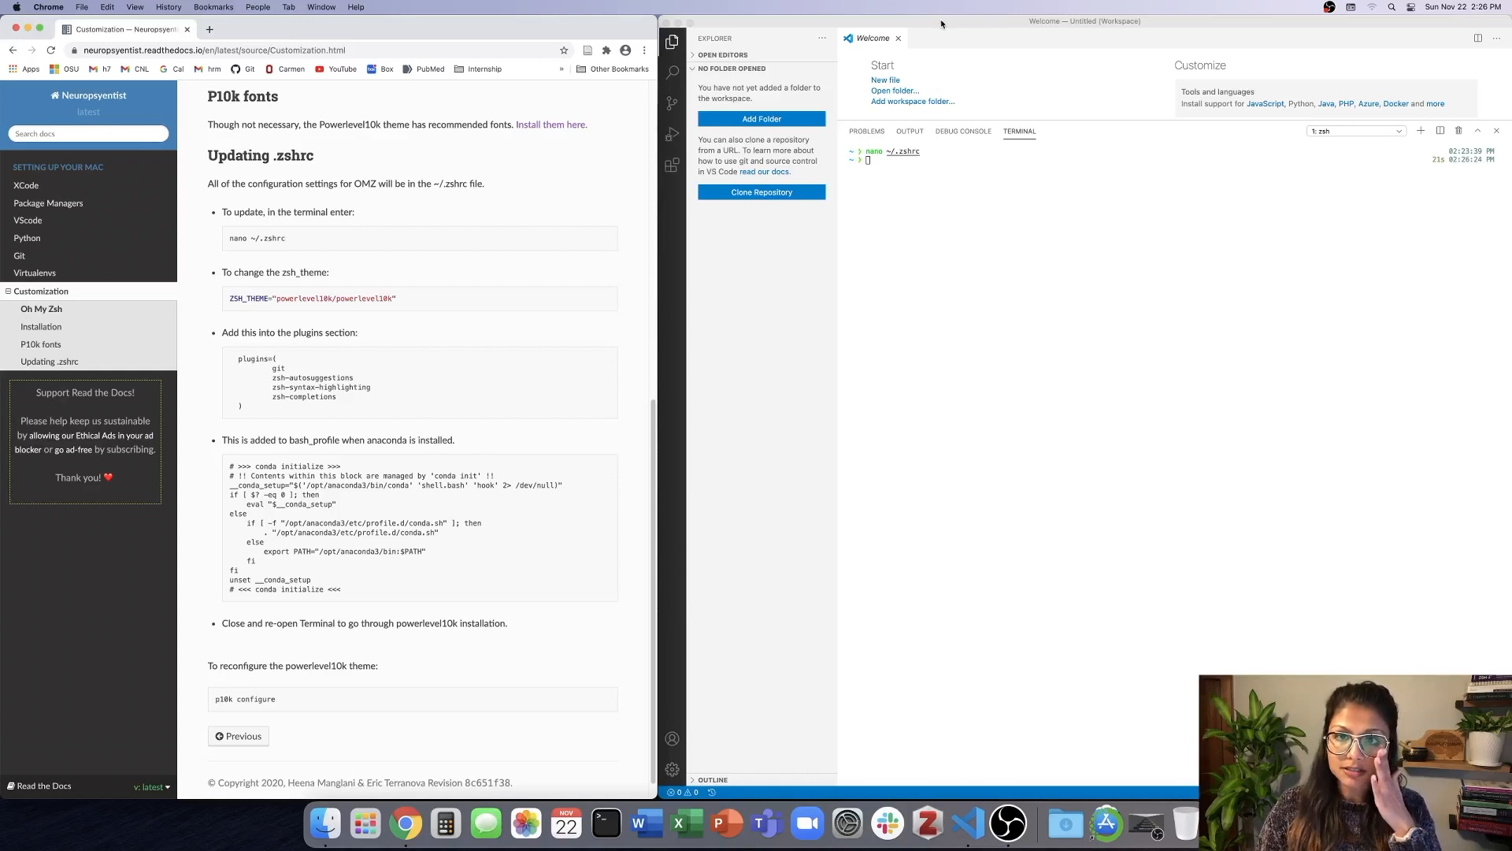